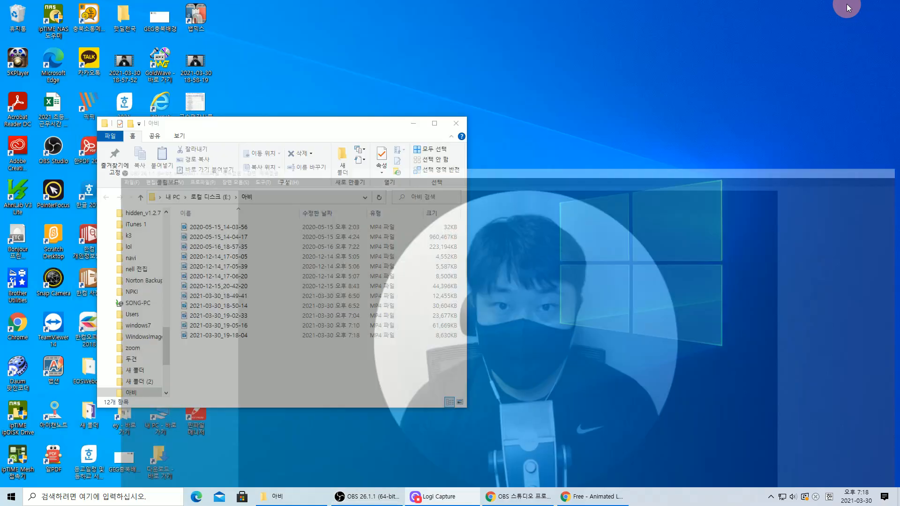
- Minimize OBS Studio to reveal the desktop and the 아비 folder window
{"action": "left_click", "coordinate": [848, 6]}
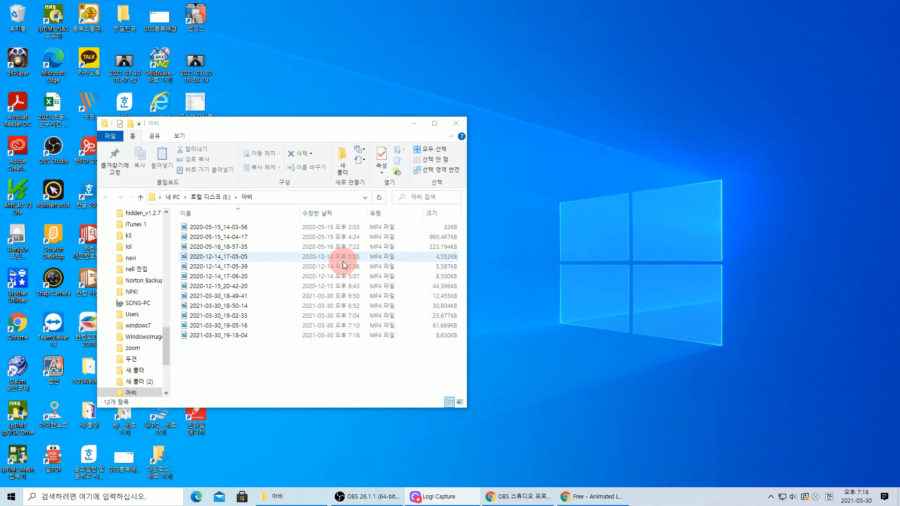
- Minimize the OBS and 아비 folder windows and bring Chrome back up
{"action": "left_click", "coordinate": [321, 374]}
{"action": "left_click", "coordinate": [412, 123]}
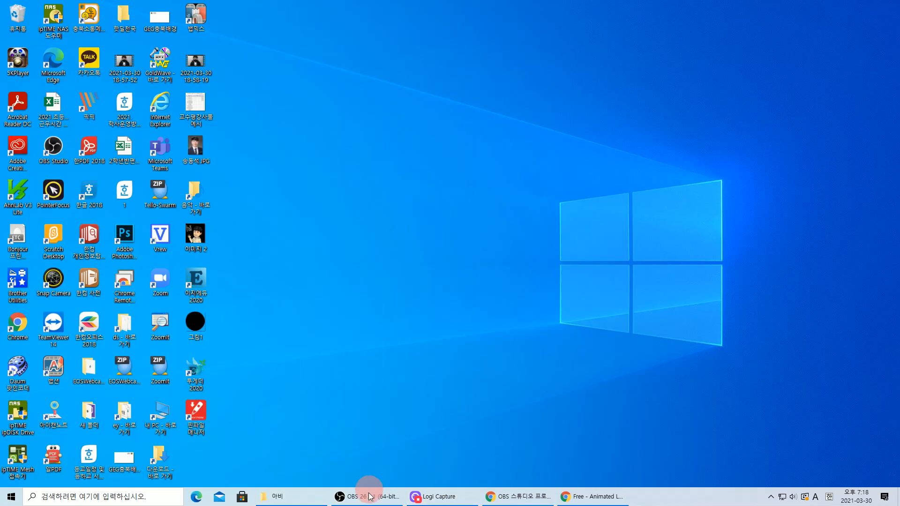
{"action": "left_click", "coordinate": [586, 500]}
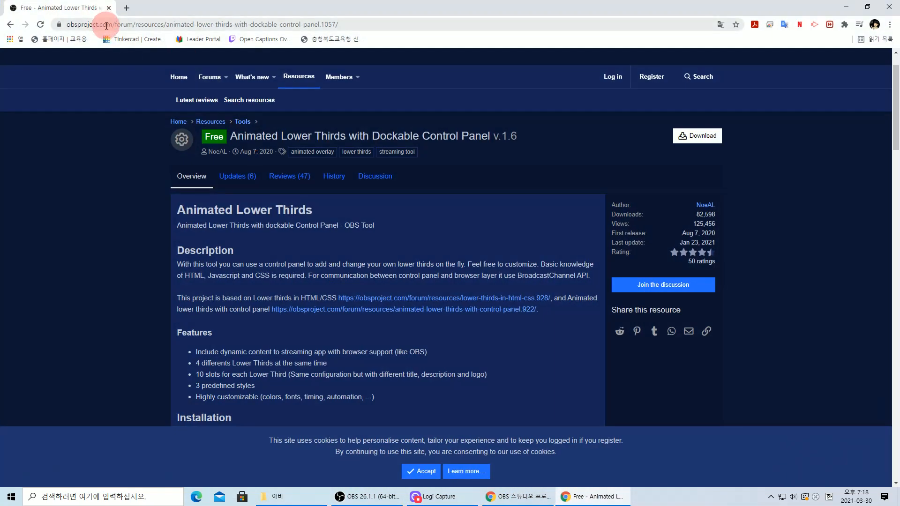
- Go to Google and search for 'obs lower third'
{"action": "left_click", "coordinate": [61, 24]}
{"action": "type", "text": "go"}
{"action": "key", "text": "Return"}
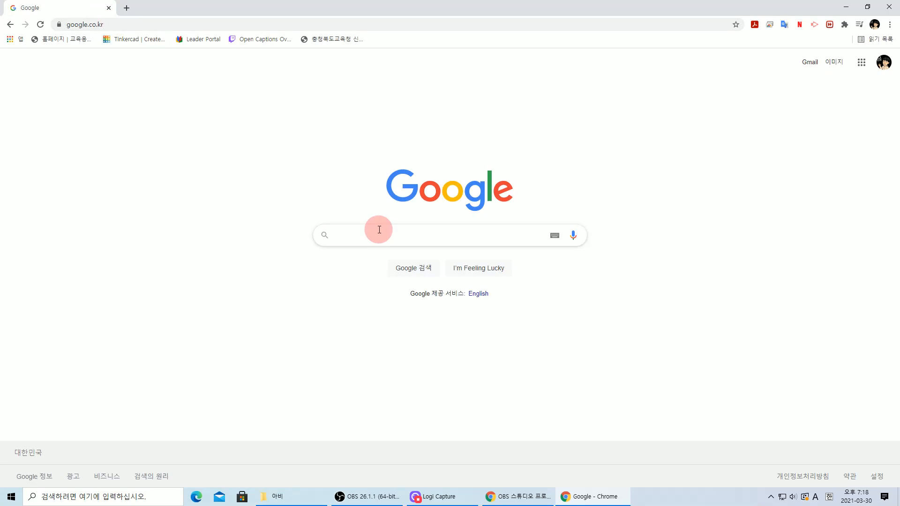
{"action": "type", "text": "l"}
{"action": "key", "text": "BackSpace"}
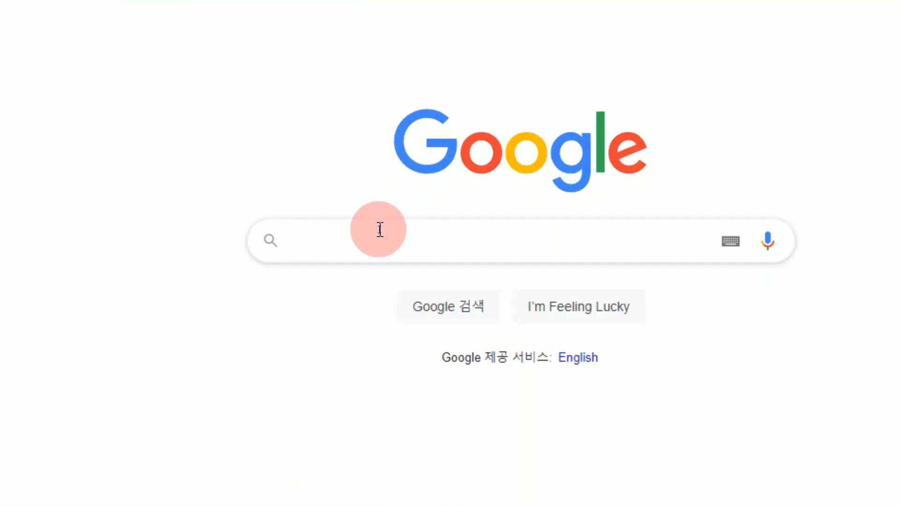
{"action": "type", "text": "obs lower third"}
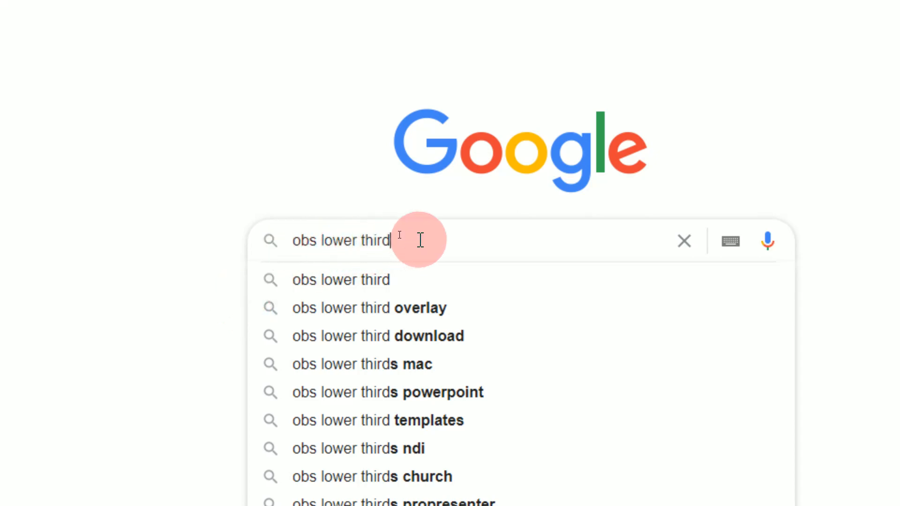
{"action": "key", "text": "Return"}
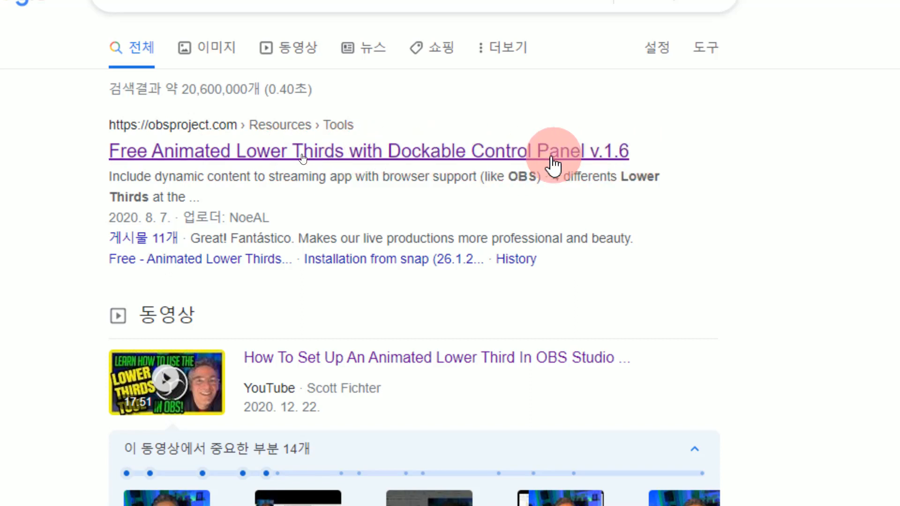
- Open the Animated Lower Thirds v1.6 resource page, look it over, and download the zip
{"action": "left_click", "coordinate": [368, 161]}
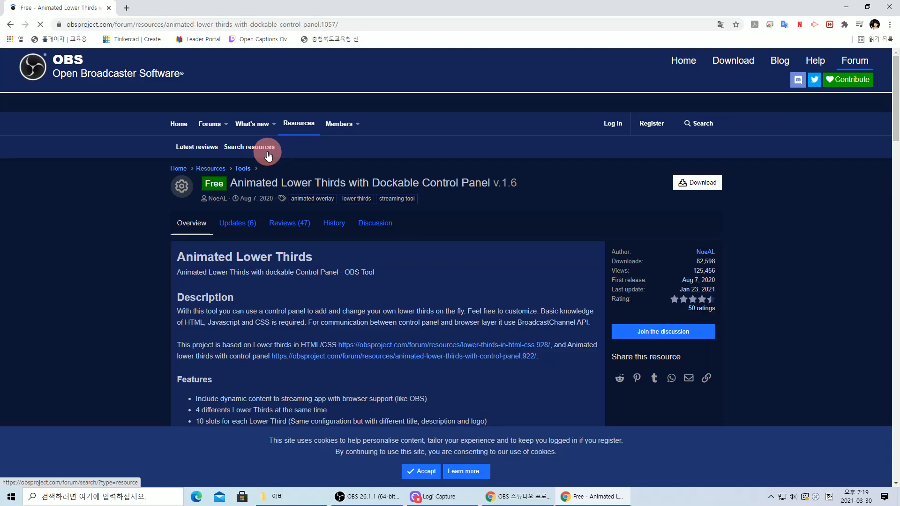
{"action": "scroll", "coordinate": [426, 246], "scroll_direction": "down", "scroll_amount": 8}
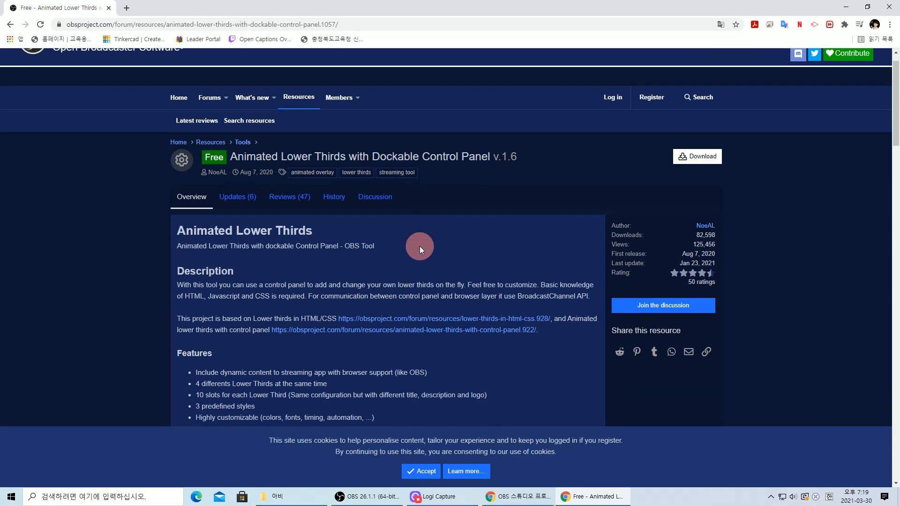
{"action": "scroll", "coordinate": [322, 275], "scroll_direction": "down", "scroll_amount": 4}
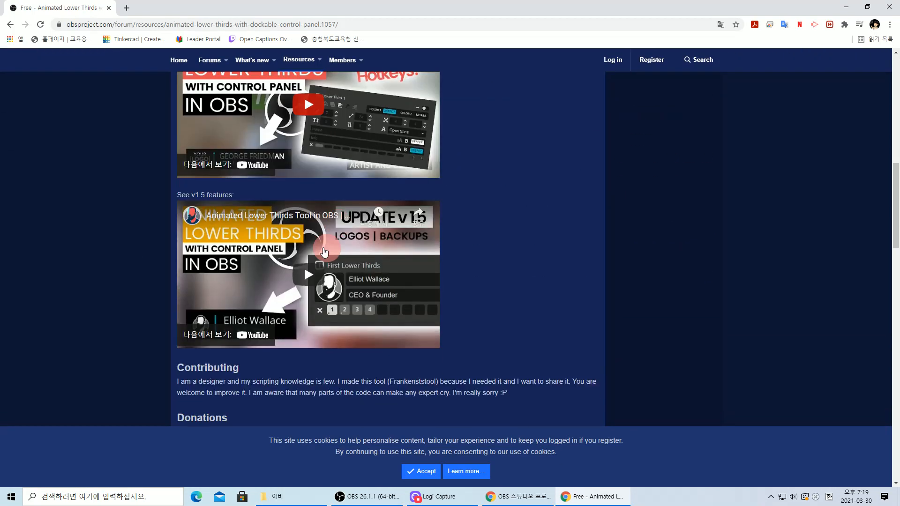
{"action": "scroll", "coordinate": [329, 263], "scroll_direction": "down", "scroll_amount": 3}
{"action": "scroll", "coordinate": [345, 264], "scroll_direction": "down", "scroll_amount": 3}
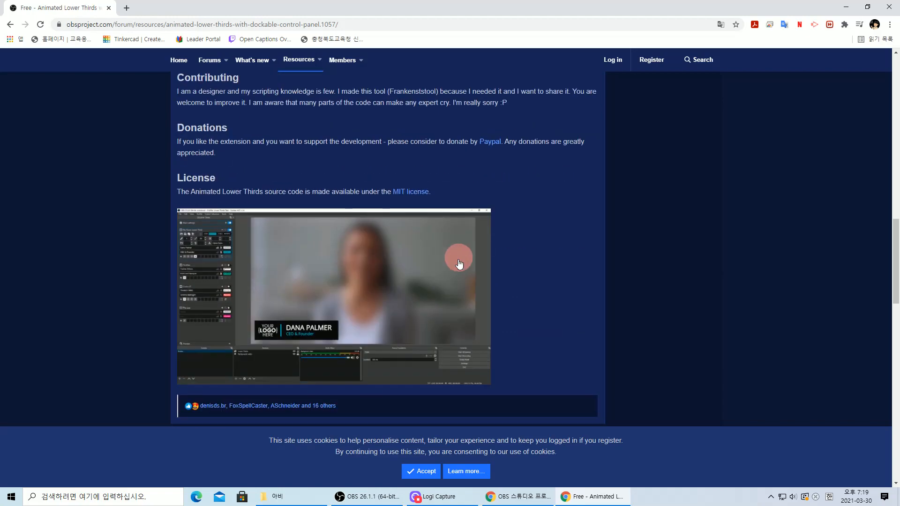
{"action": "scroll", "coordinate": [370, 267], "scroll_direction": "down", "scroll_amount": 3}
{"action": "scroll", "coordinate": [445, 257], "scroll_direction": "up", "scroll_amount": 20}
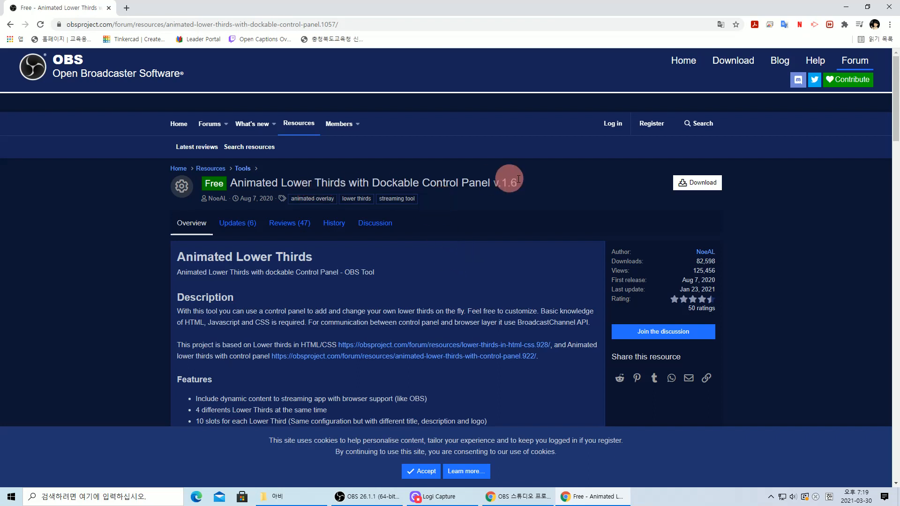
{"action": "left_click", "coordinate": [713, 185]}
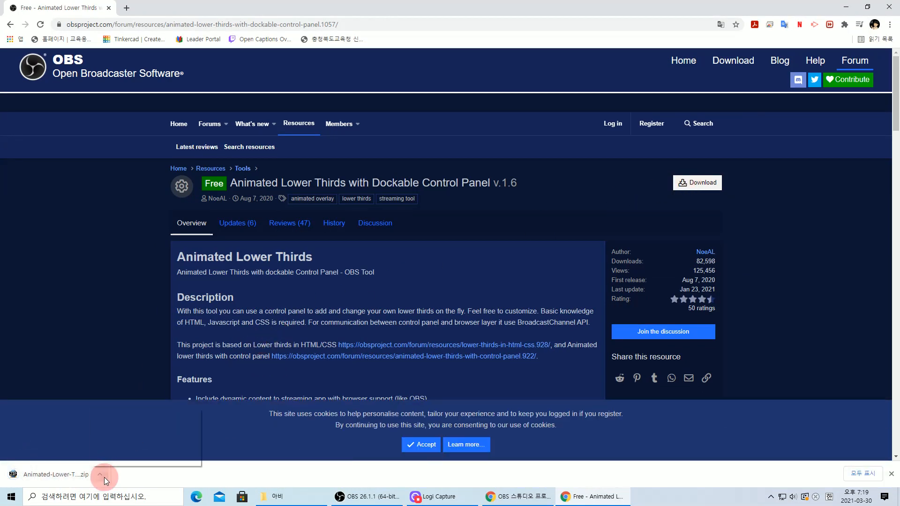
- Show the downloaded zip in its folder, then navigate to C:\Program Files\obs-studio\obs-plugins
{"action": "left_click", "coordinate": [100, 475]}
{"action": "left_click", "coordinate": [126, 451]}
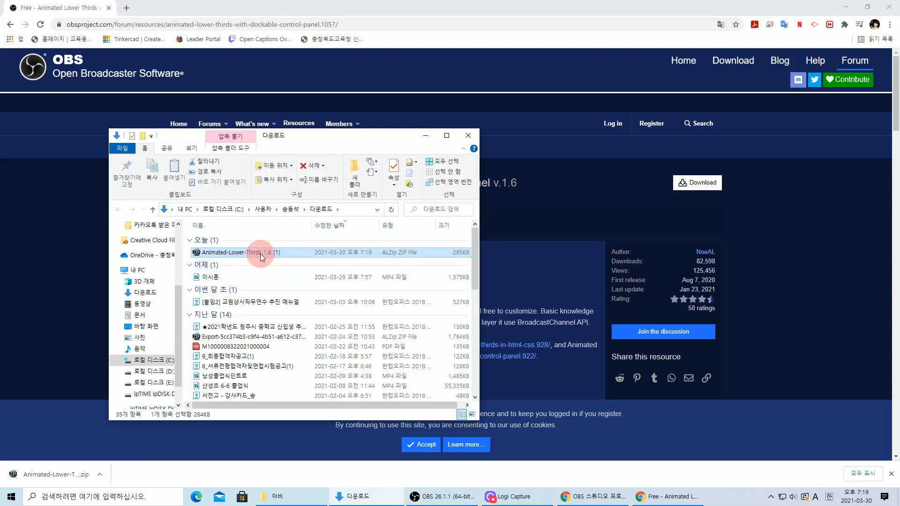
{"action": "left_click", "coordinate": [149, 360]}
{"action": "scroll", "coordinate": [258, 325], "scroll_direction": "down", "scroll_amount": 3}
{"action": "scroll", "coordinate": [249, 342], "scroll_direction": "up", "scroll_amount": 2}
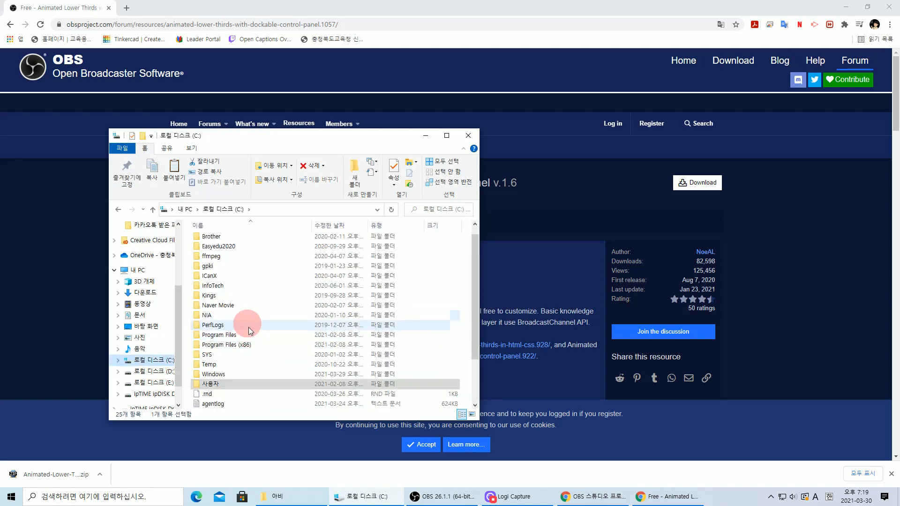
{"action": "double_click", "coordinate": [242, 336]}
{"action": "scroll", "coordinate": [249, 328], "scroll_direction": "down", "scroll_amount": 4}
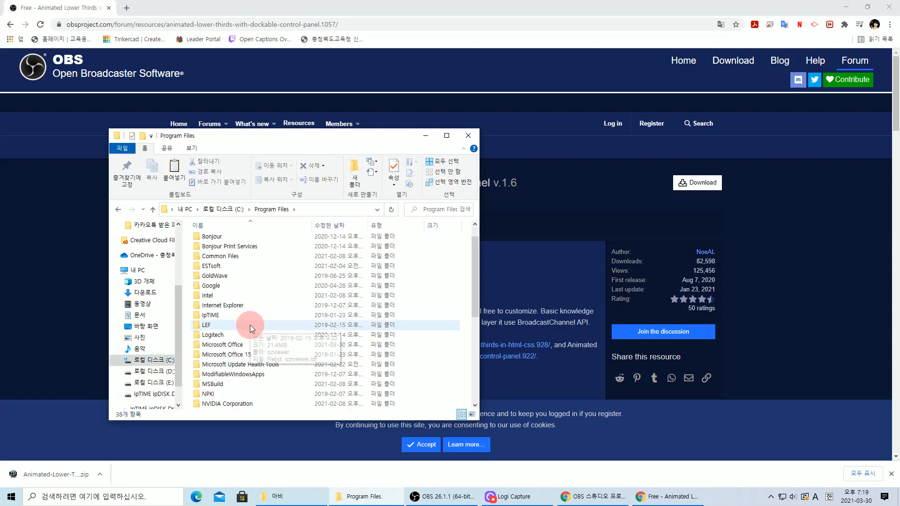
{"action": "left_click", "coordinate": [231, 328]}
{"action": "double_click", "coordinate": [230, 328]}
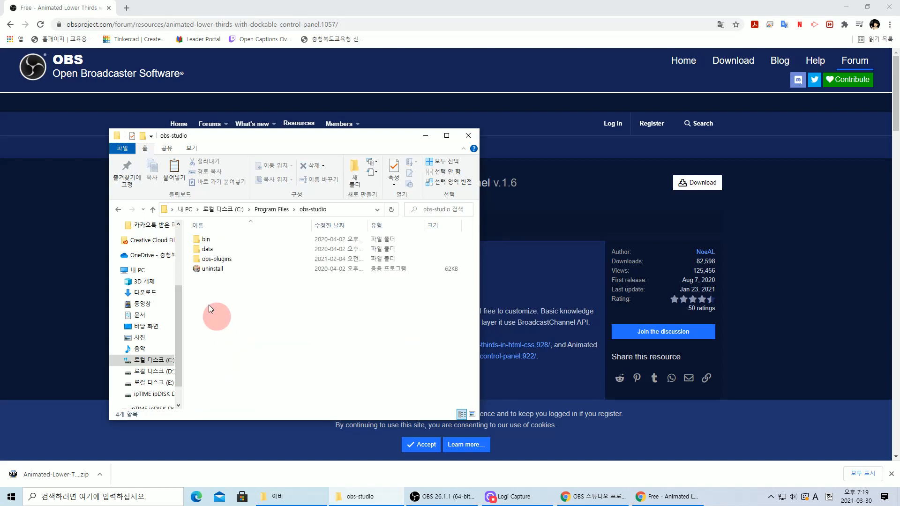
{"action": "double_click", "coordinate": [221, 262]}
- Delete the old Animated-Lower-Thirds_1.6 folder and paste the zip in with administrator permission
{"action": "left_click", "coordinate": [227, 251]}
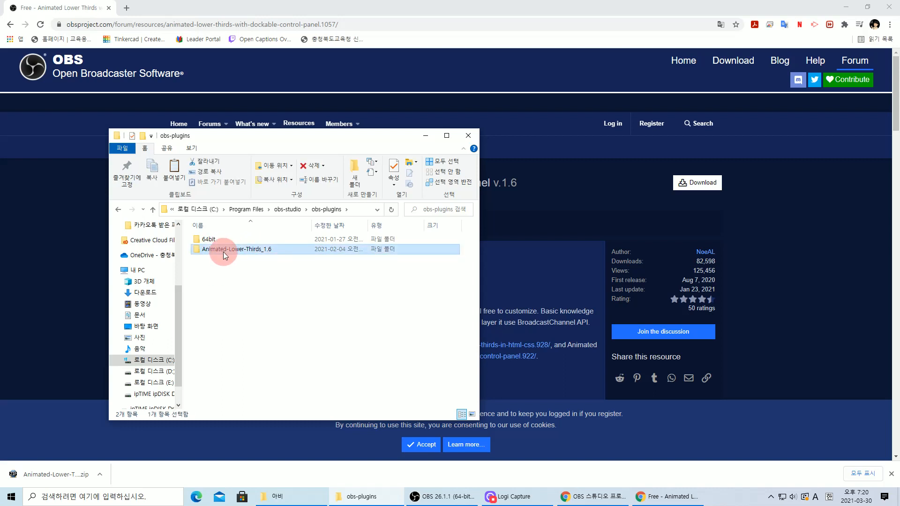
{"action": "key", "text": "Delete"}
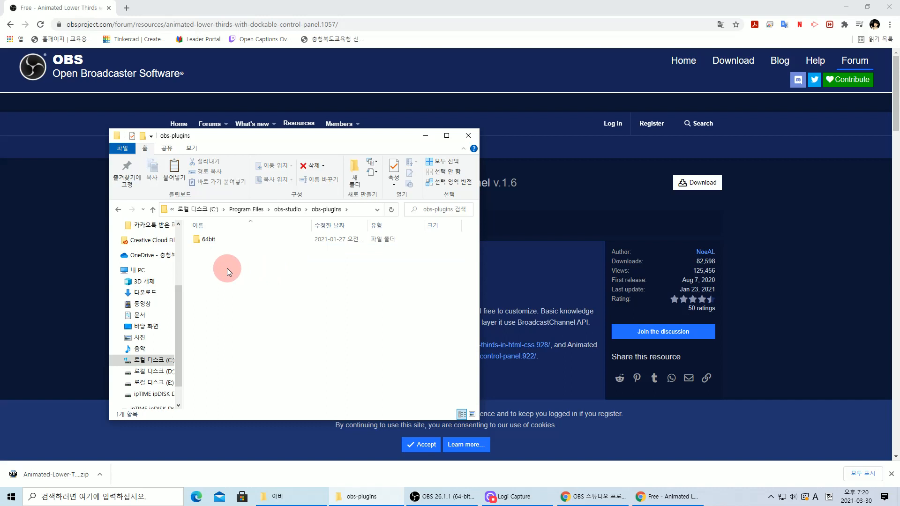
{"action": "key", "text": "ctrl+v"}
{"action": "left_click", "coordinate": [203, 187]}
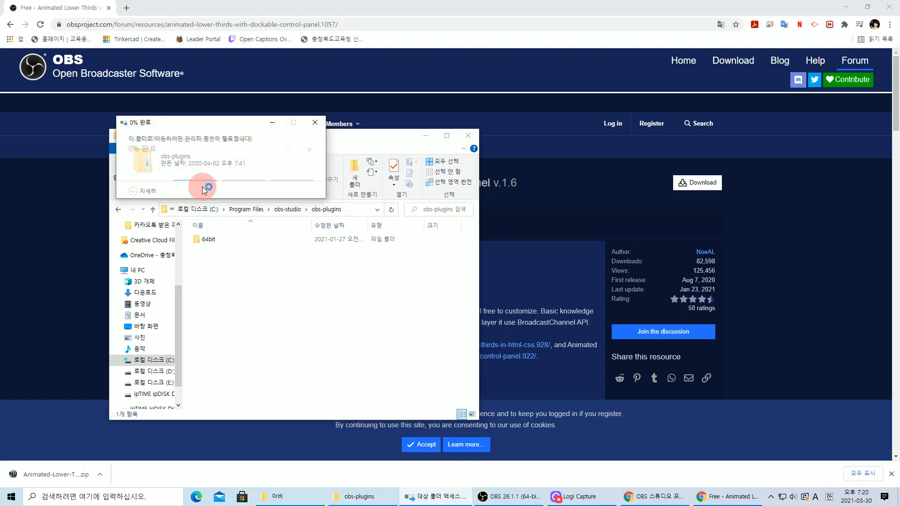
- Extract the zip to its own folder and rename it to Animated-Lower-Thirds_1.6, dropping ' (1)'
{"action": "right_click", "coordinate": [226, 253]}
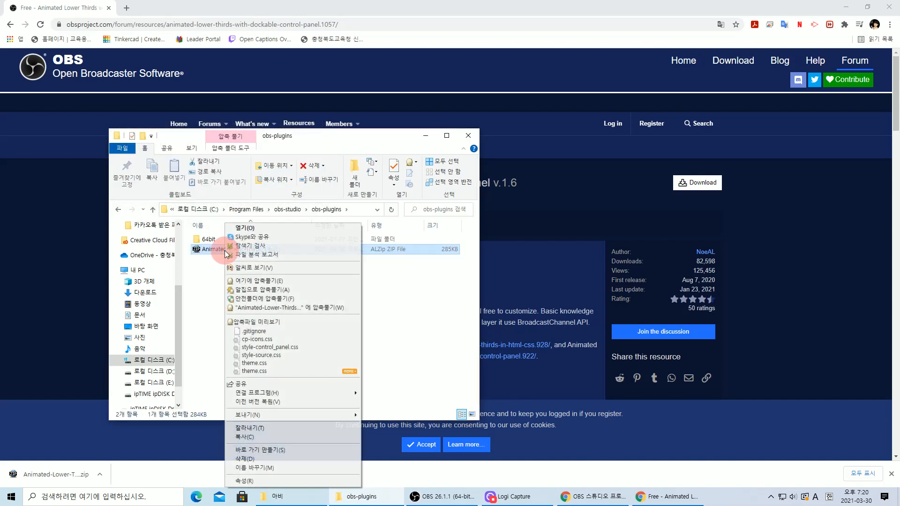
{"action": "left_click", "coordinate": [278, 308]}
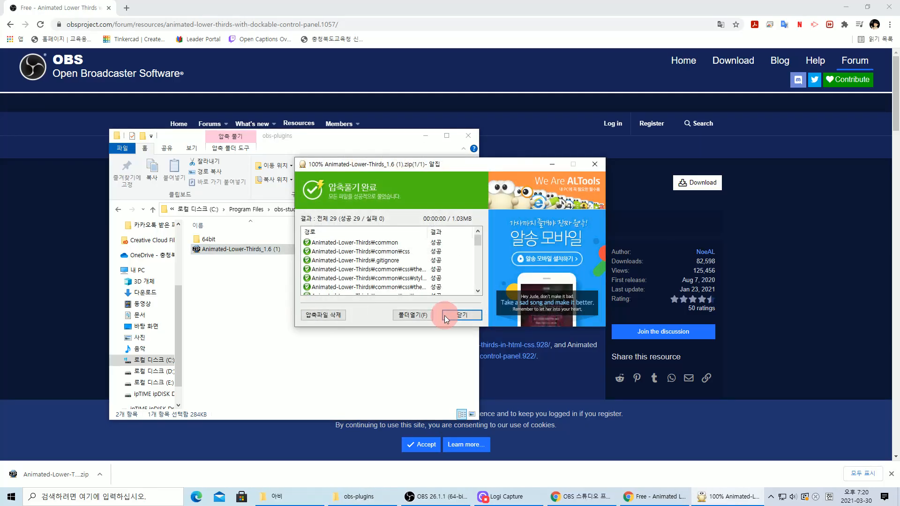
{"action": "left_click", "coordinate": [450, 313]}
{"action": "left_click", "coordinate": [268, 250]}
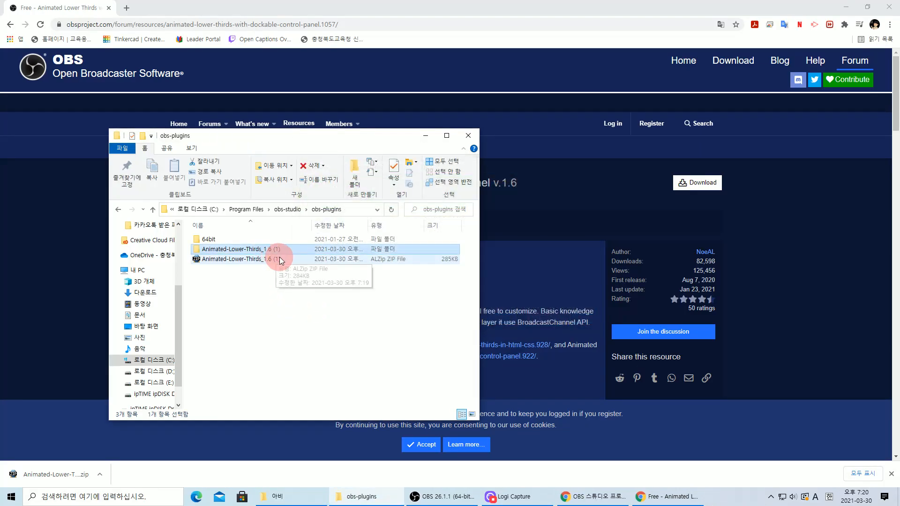
{"action": "left_click", "coordinate": [276, 250]}
{"action": "left_click", "coordinate": [280, 250]}
{"action": "key", "text": "BackSpace"}
{"action": "key", "text": "BackSpace"}
{"action": "key", "text": "BackSpace"}
{"action": "key", "text": "BackSpace"}
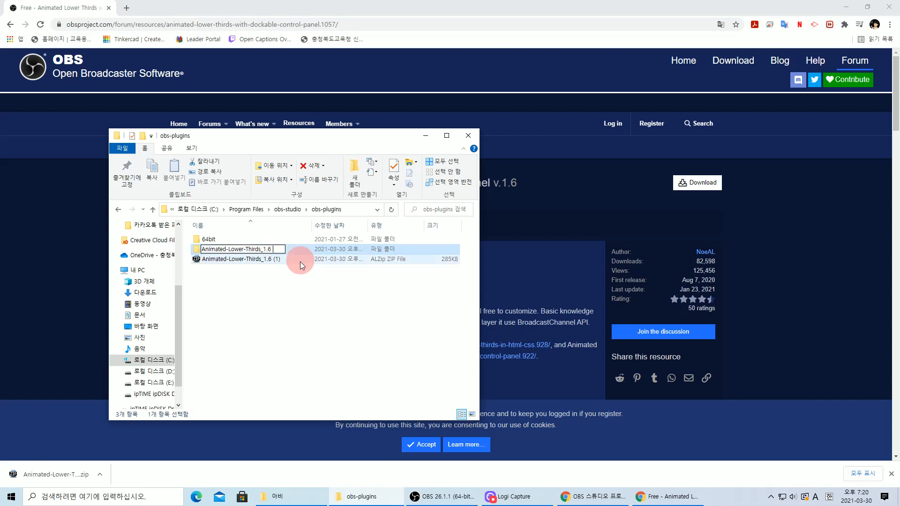
{"action": "left_click", "coordinate": [286, 292]}
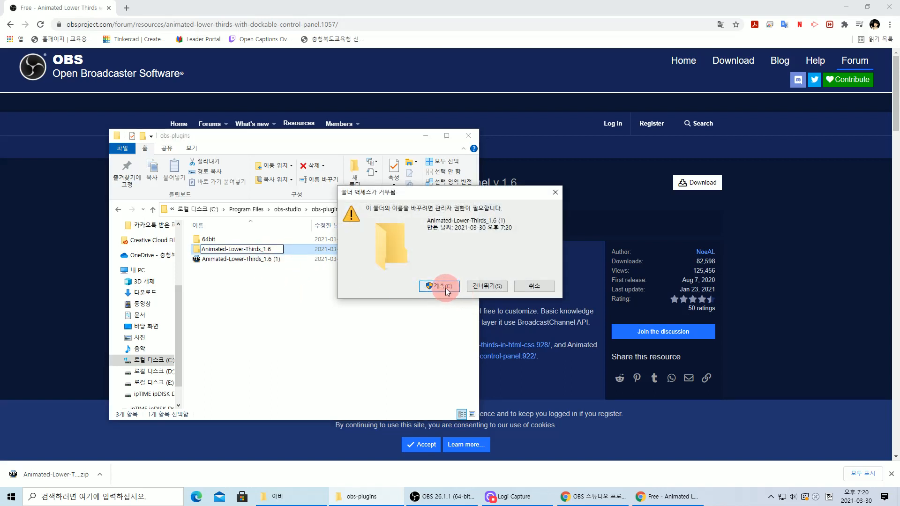
{"action": "left_click", "coordinate": [449, 288]}
- Delete the leftover zip, browse the extracted folder's contents, and minimize the windows
{"action": "left_click", "coordinate": [249, 263]}
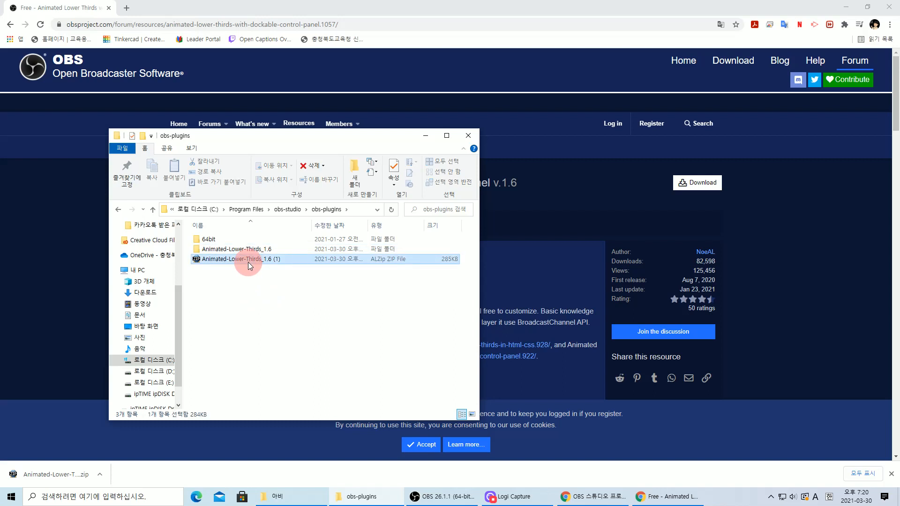
{"action": "key", "text": "Delete"}
{"action": "double_click", "coordinate": [230, 249]}
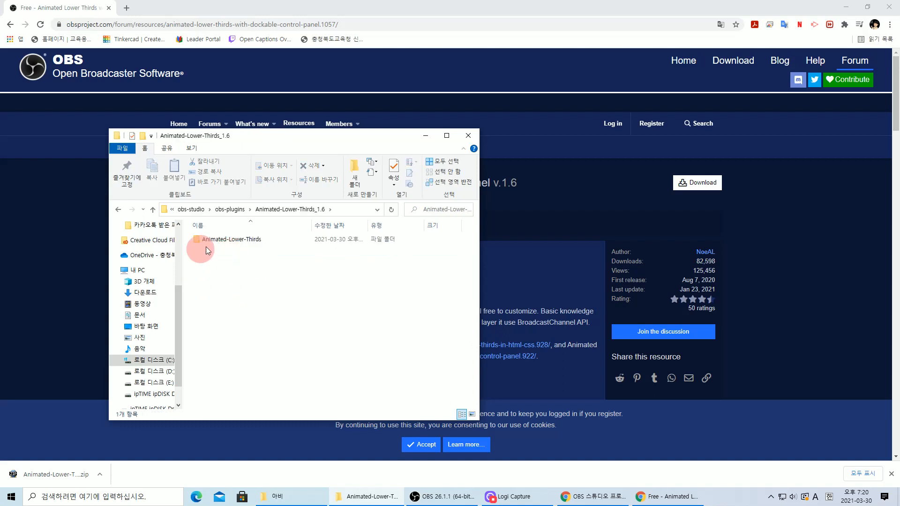
{"action": "double_click", "coordinate": [228, 240]}
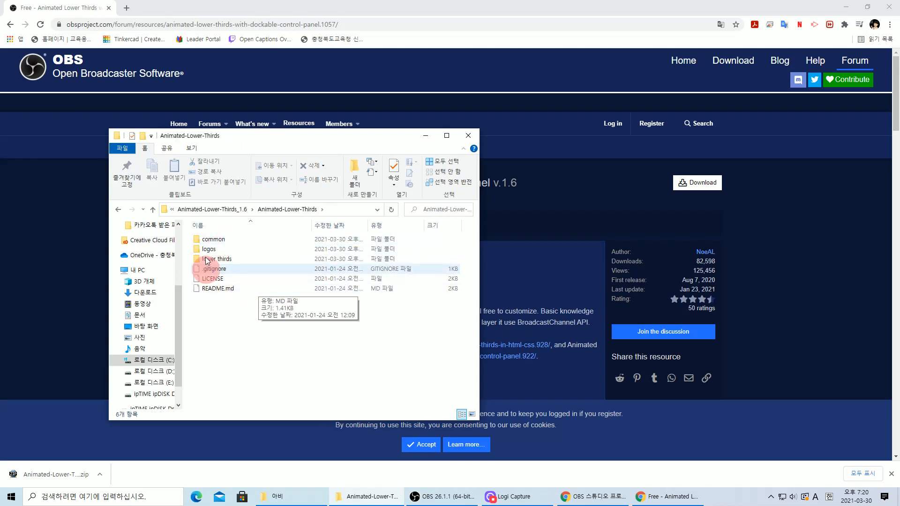
{"action": "left_click", "coordinate": [190, 211]}
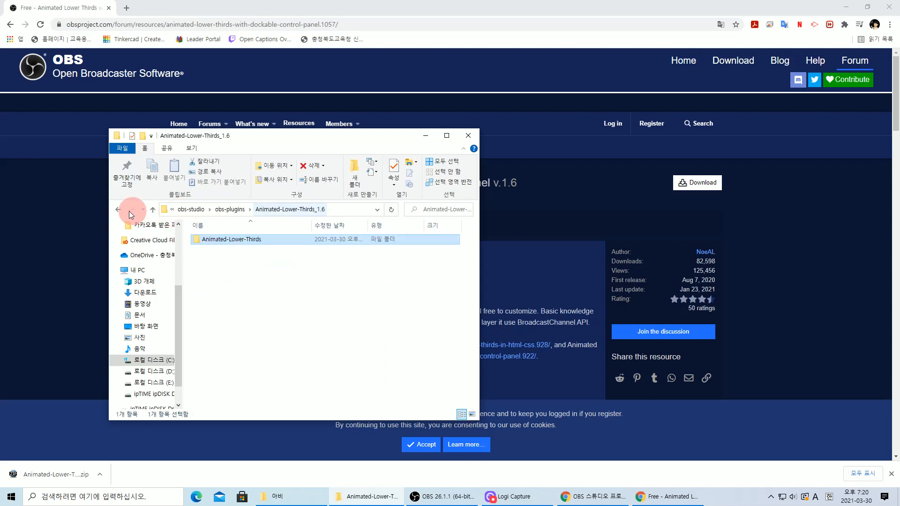
{"action": "left_click", "coordinate": [121, 210]}
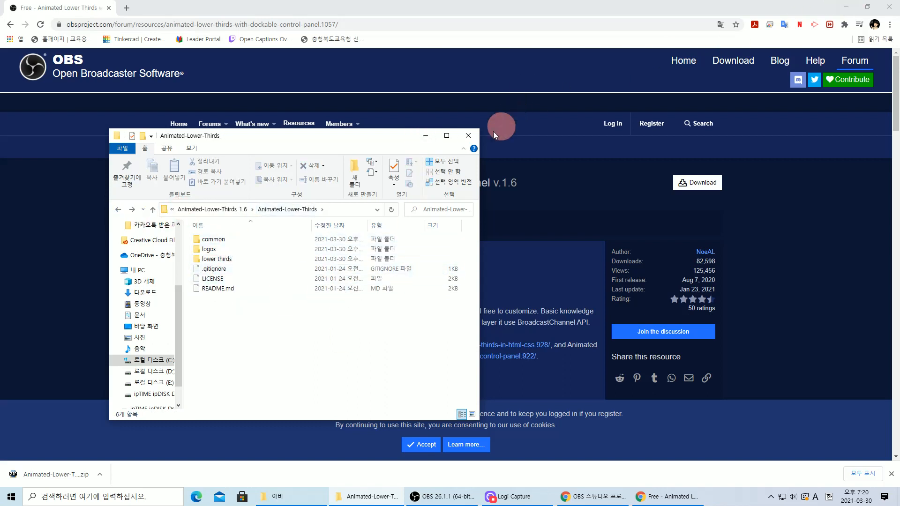
{"action": "left_click", "coordinate": [425, 136]}
{"action": "left_click", "coordinate": [846, 6]}
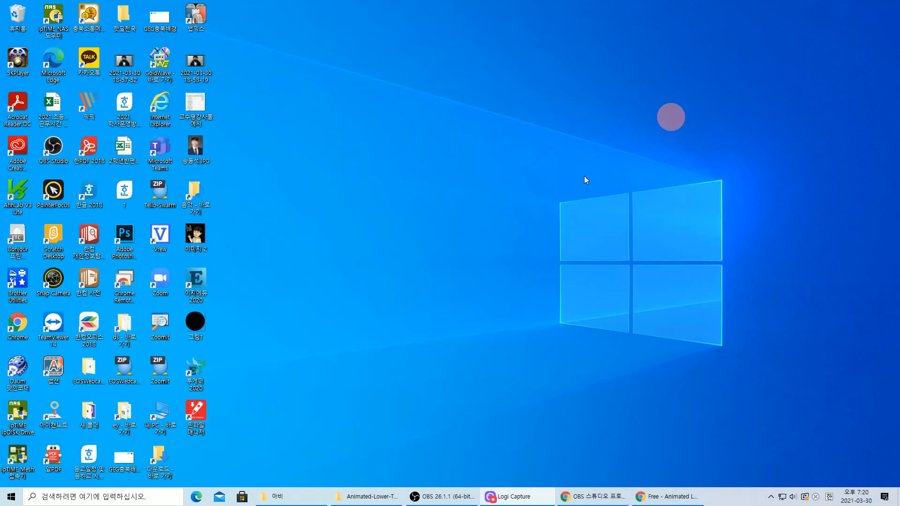
- Restore OBS and delete the webcam video capture device source, confirming with 예
{"action": "left_click", "coordinate": [442, 497]}
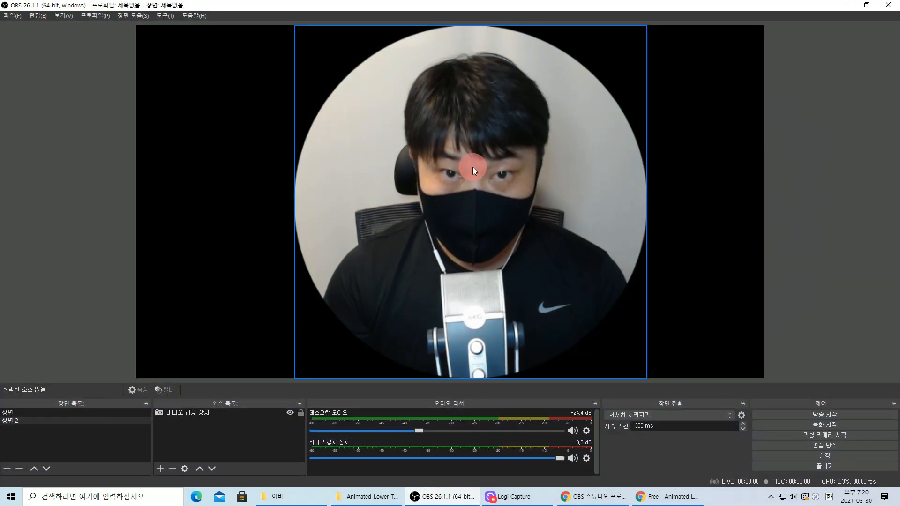
{"action": "left_click", "coordinate": [407, 291]}
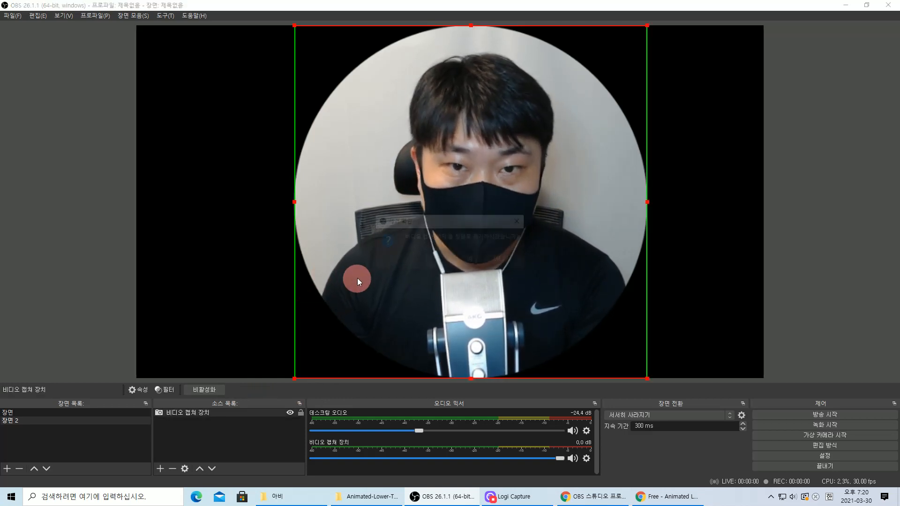
{"action": "left_click", "coordinate": [471, 257]}
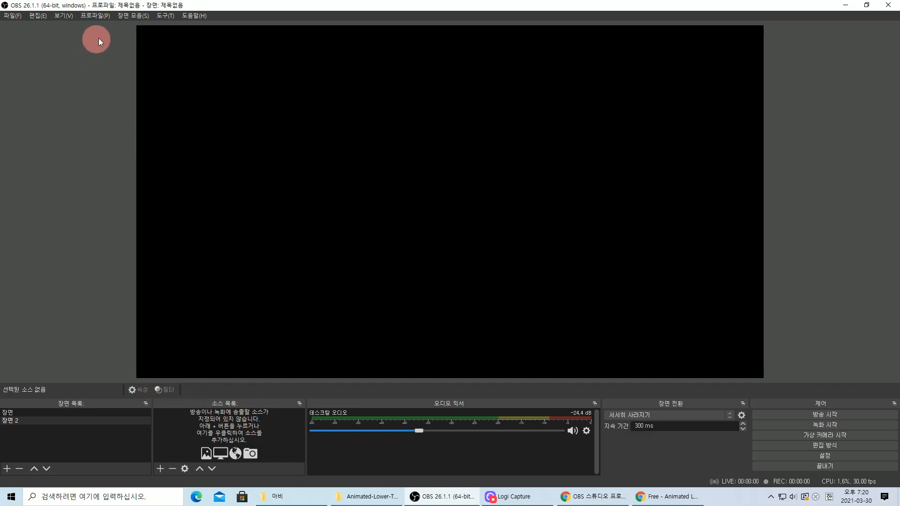
- In Custom Browser Docks, change the dock name 'lower third' to '특수효과' and select its URL
{"action": "left_click", "coordinate": [133, 16]}
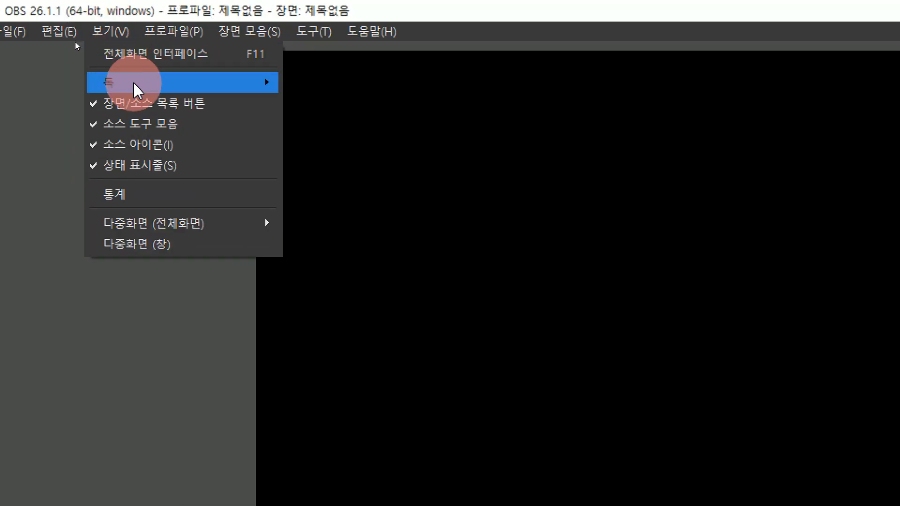
{"action": "mouse_move", "coordinate": [76, 42]}
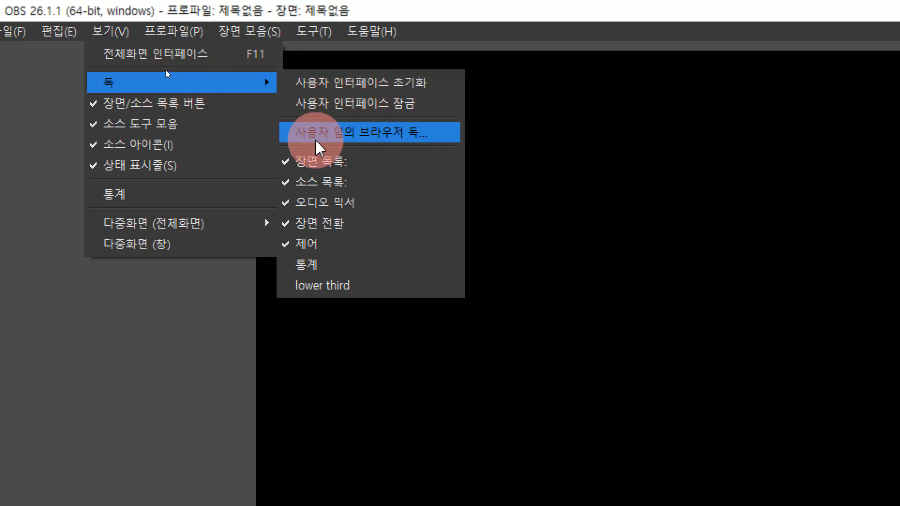
{"action": "left_click", "coordinate": [392, 133]}
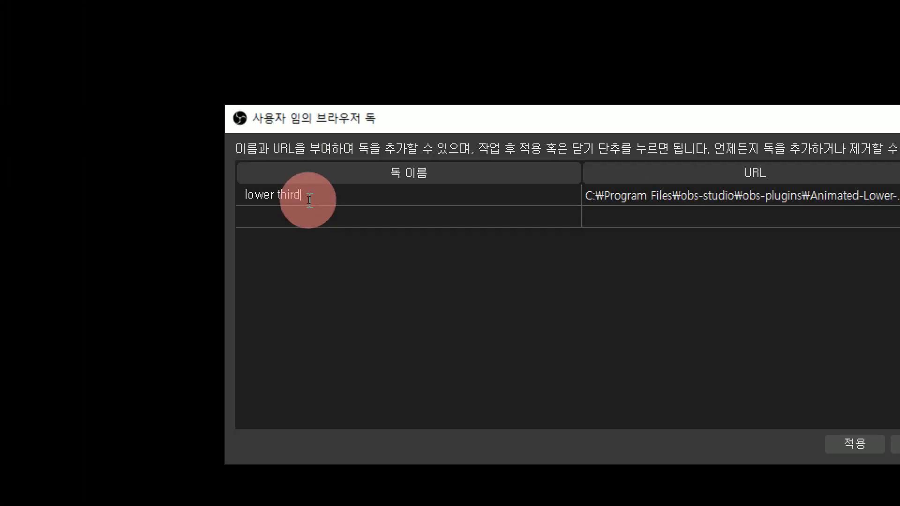
{"action": "left_click_drag", "start_coordinate": [307, 197], "coordinate": [264, 197]}
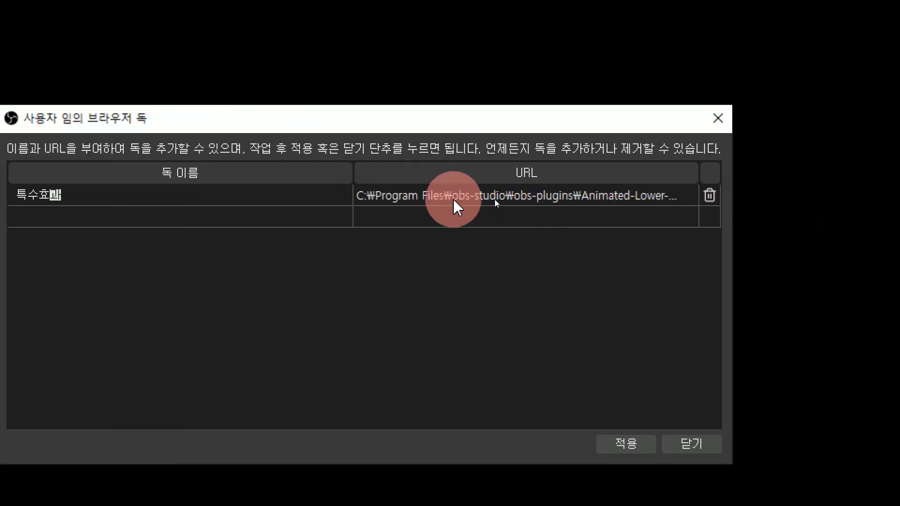
{"action": "double_click", "coordinate": [453, 198]}
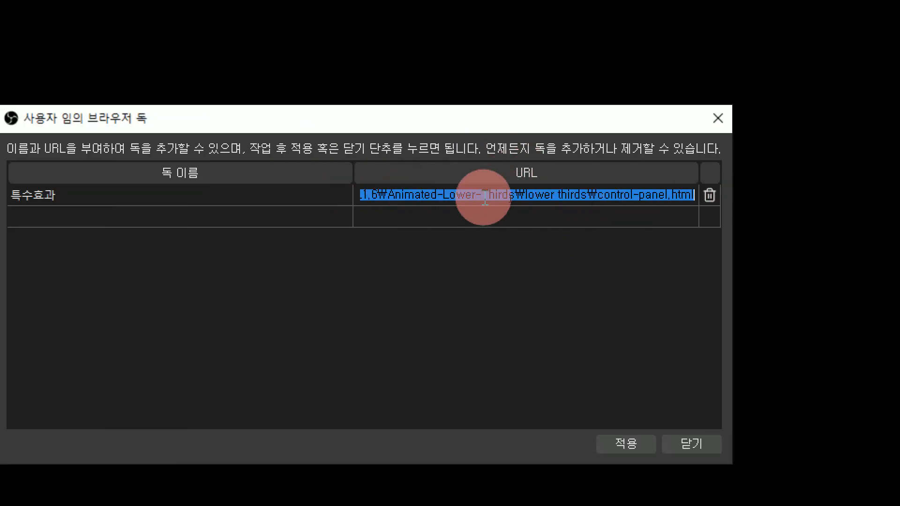
{"action": "left_click_drag", "start_coordinate": [698, 196], "coordinate": [323, 201]}
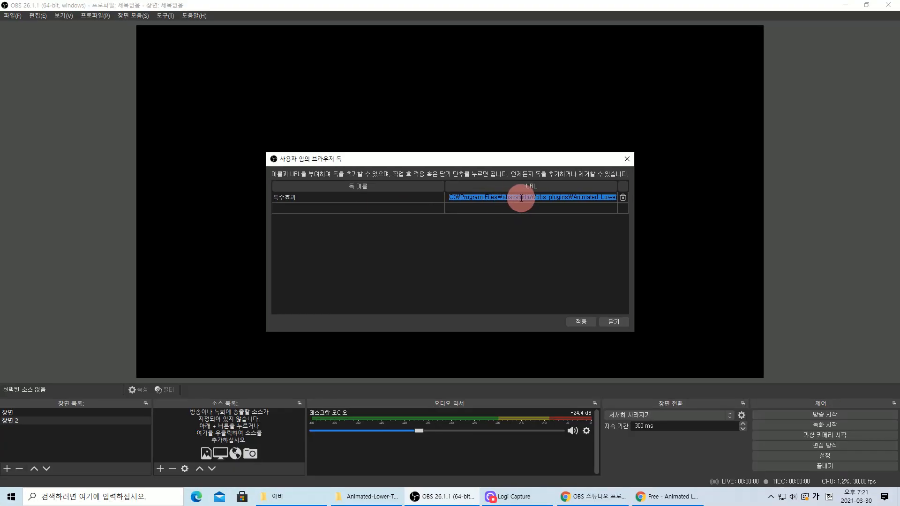
- Compare against the Animated-Lower-Thirds folder and resource page, then return to OBS's dock settings
{"action": "left_click", "coordinate": [847, 6]}
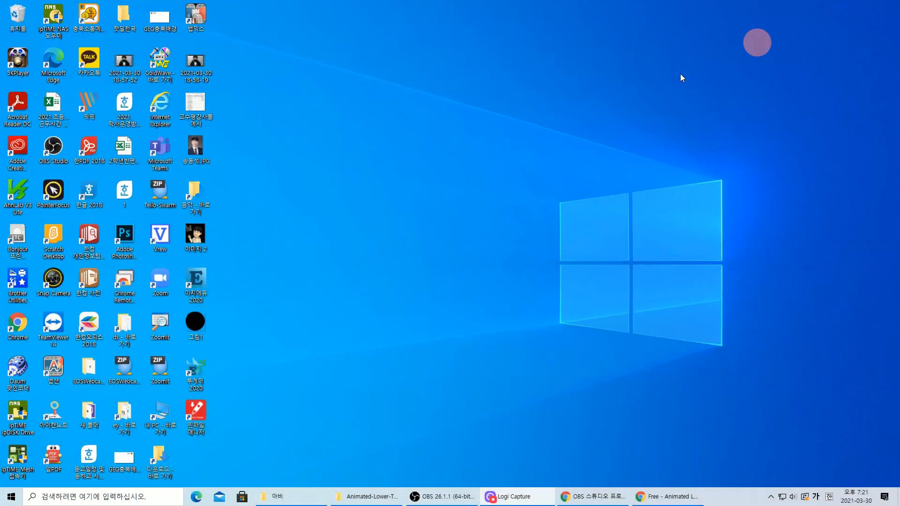
{"action": "left_click", "coordinate": [382, 500]}
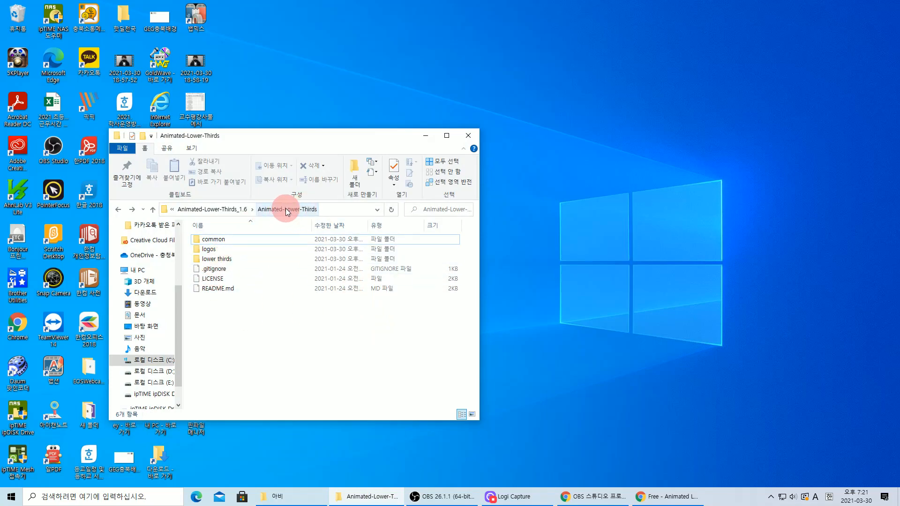
{"action": "left_click", "coordinate": [663, 496]}
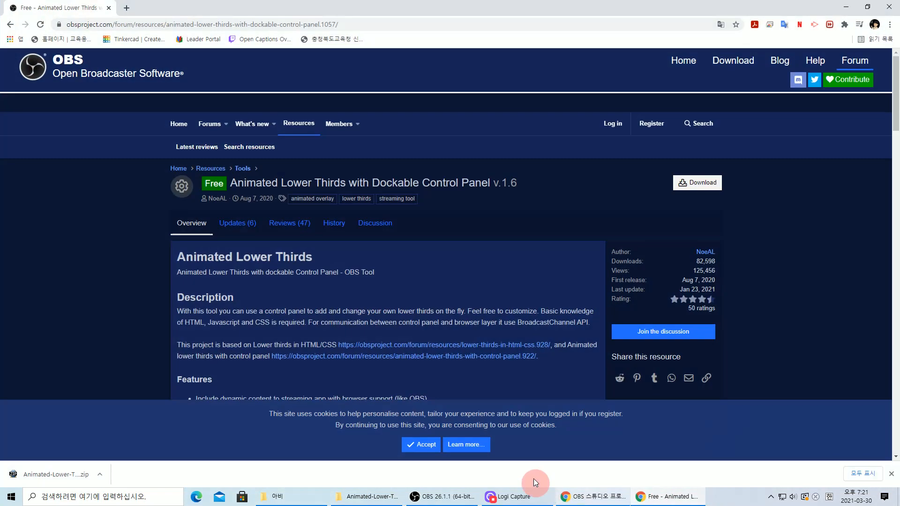
{"action": "left_click", "coordinate": [432, 499]}
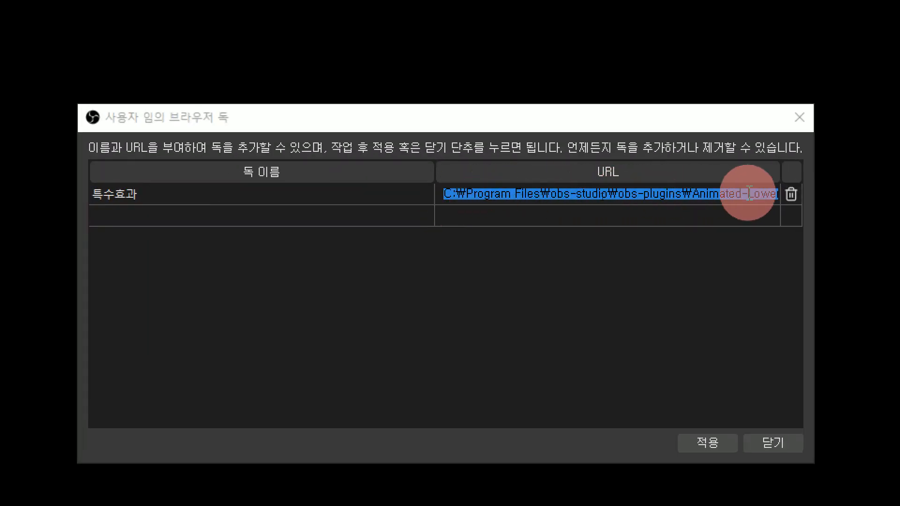
- Read through the 특수효과 dock's URL path, then close the dialog with 닫기
{"action": "left_click_drag", "start_coordinate": [708, 193], "coordinate": [789, 189]}
{"action": "left_click_drag", "start_coordinate": [621, 189], "coordinate": [678, 184]}
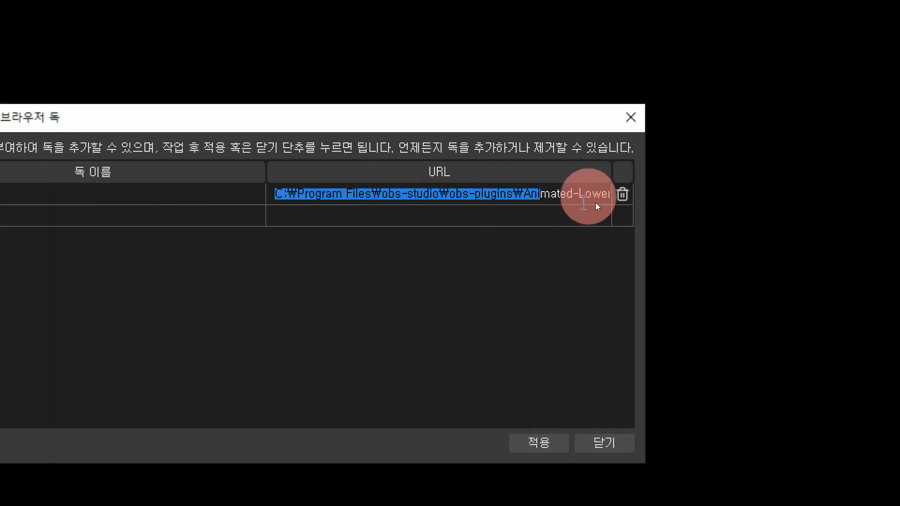
{"action": "left_click", "coordinate": [584, 191]}
{"action": "key", "text": "Right"}
{"action": "key", "text": "Right"}
{"action": "key", "text": "Right"}
{"action": "key", "text": "Right"}
{"action": "key", "text": "Right"}
{"action": "key", "text": "Right"}
{"action": "key", "text": "Right"}
{"action": "key", "text": "Right"}
{"action": "key", "text": "Right"}
{"action": "key", "text": "Right"}
{"action": "key", "text": "Right"}
{"action": "key", "text": "Right"}
{"action": "key", "text": "Right"}
{"action": "key", "text": "Right"}
{"action": "key", "text": "Right"}
{"action": "key", "text": "Right"}
{"action": "key", "text": "Right"}
{"action": "key", "text": "Right"}
{"action": "key", "text": "Right"}
{"action": "key", "text": "Right"}
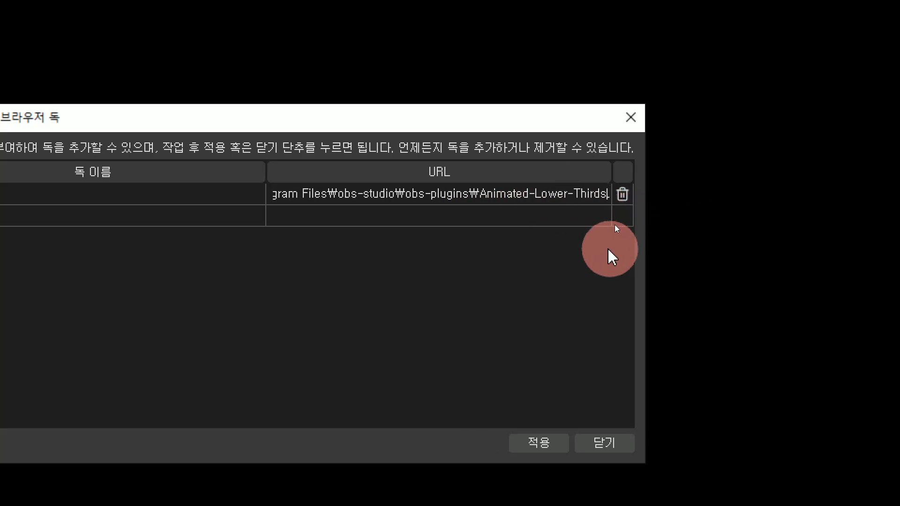
{"action": "key", "text": "Right"}
{"action": "key", "text": "Right"}
{"action": "key", "text": "Right"}
{"action": "key", "text": "Right"}
{"action": "key", "text": "Right"}
{"action": "key", "text": "Right"}
{"action": "key", "text": "Right"}
{"action": "key", "text": "Right"}
{"action": "key", "text": "Right"}
{"action": "key", "text": "Right"}
{"action": "key", "text": "Right"}
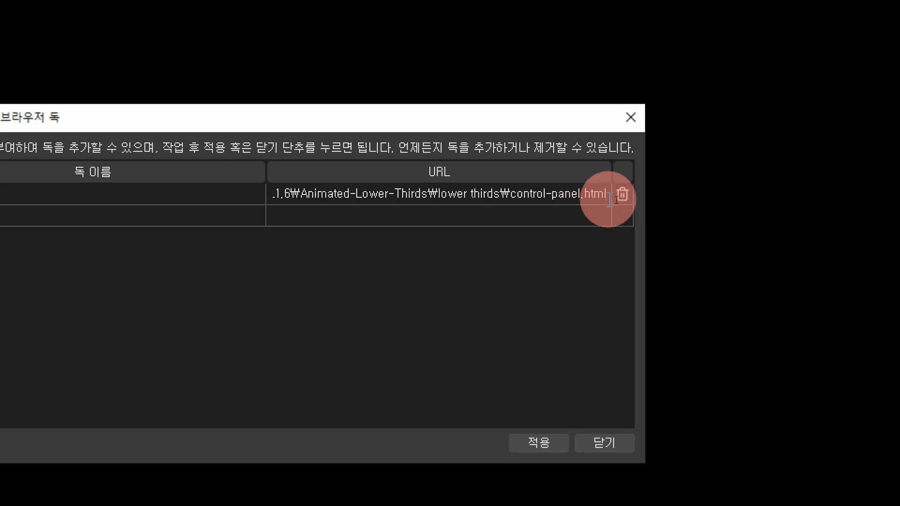
{"action": "left_click", "coordinate": [606, 444]}
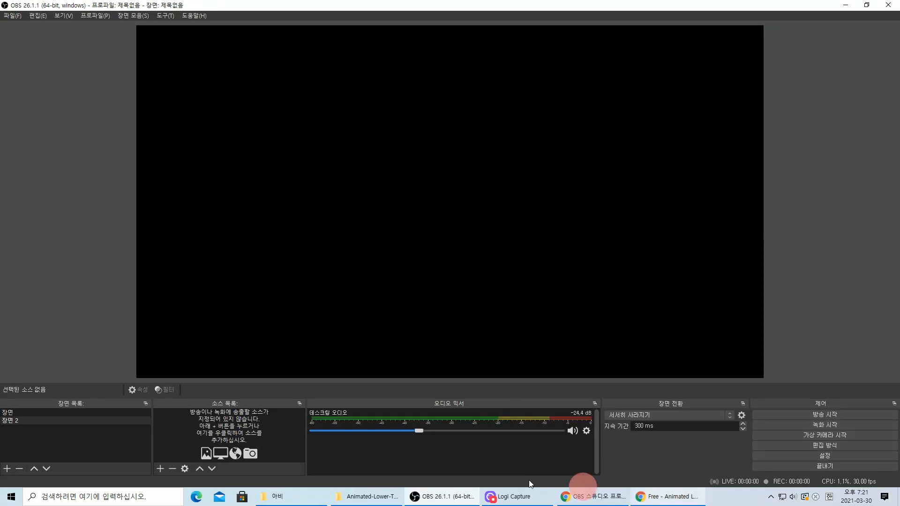
- Open the lower thirds folder inside Animated-Lower-Thirds in File Explorer
{"action": "left_click", "coordinate": [365, 496]}
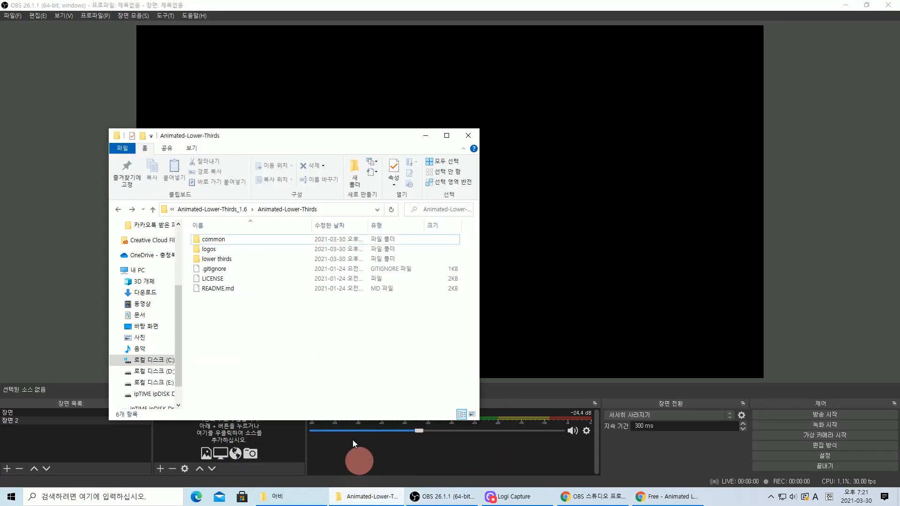
{"action": "left_click", "coordinate": [227, 259]}
{"action": "double_click", "coordinate": [227, 260]}
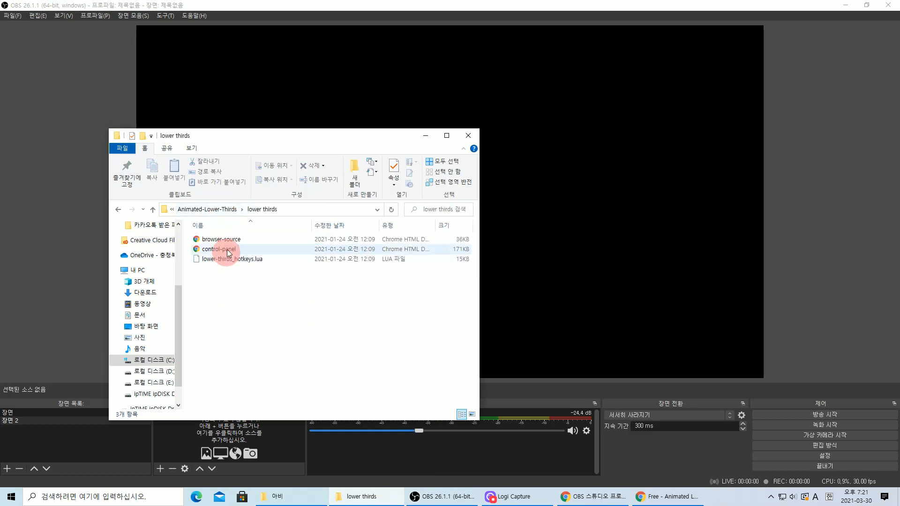
- Select control-panel's 위치 path in its Properties, close them, and switch back to OBS
{"action": "left_click", "coordinate": [232, 253]}
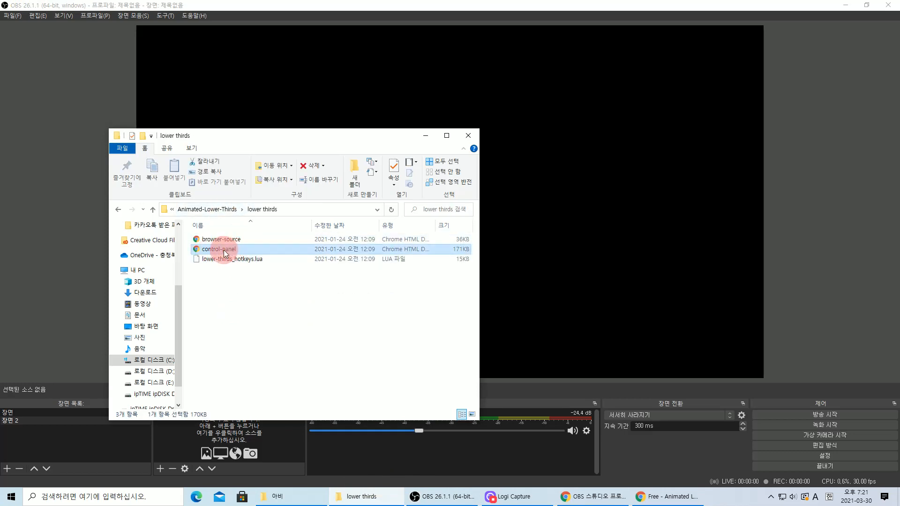
{"action": "right_click", "coordinate": [225, 252]}
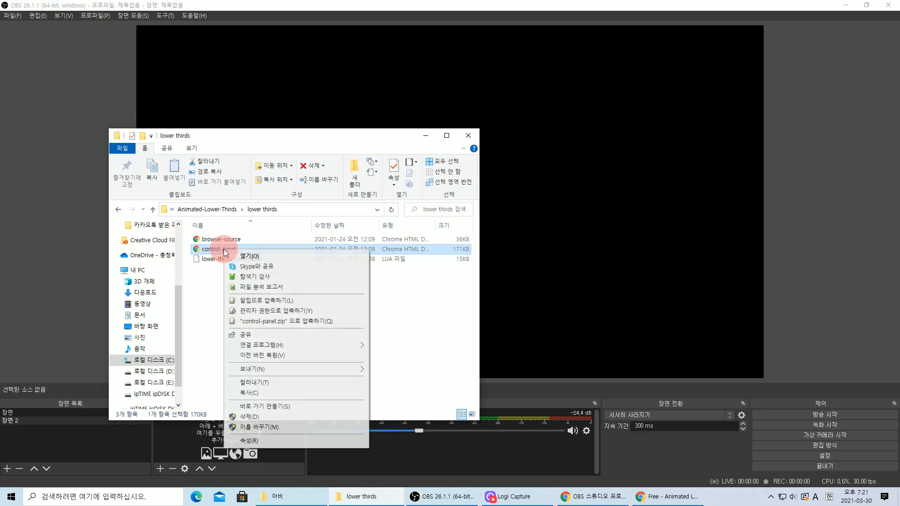
{"action": "left_click", "coordinate": [254, 441]}
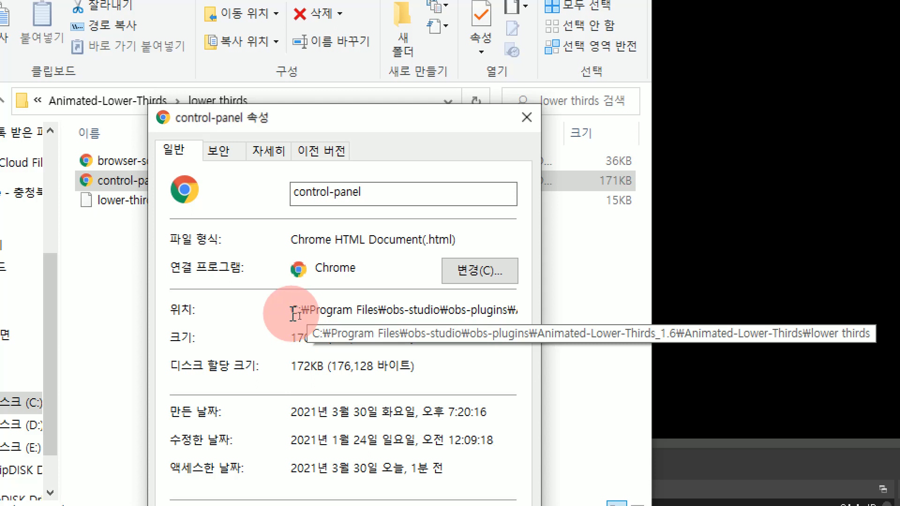
{"action": "left_click_drag", "start_coordinate": [307, 318], "coordinate": [427, 316]}
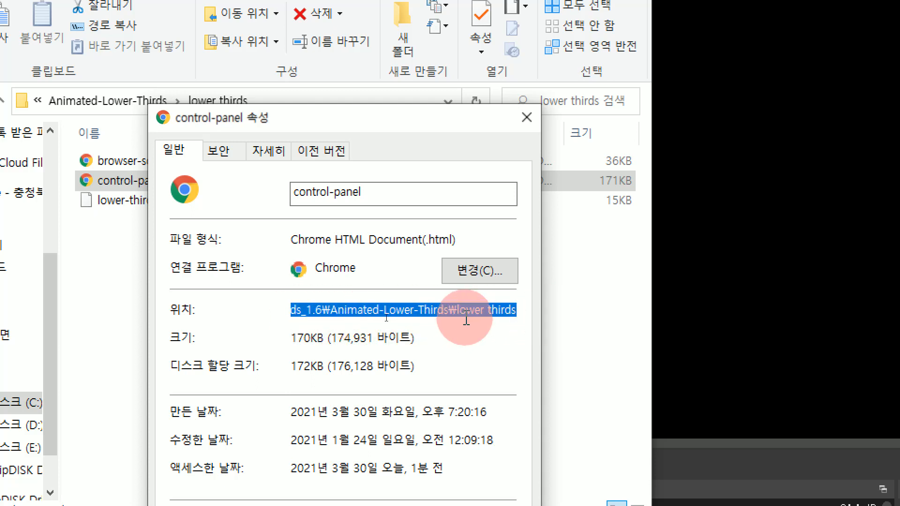
{"action": "left_click", "coordinate": [605, 286]}
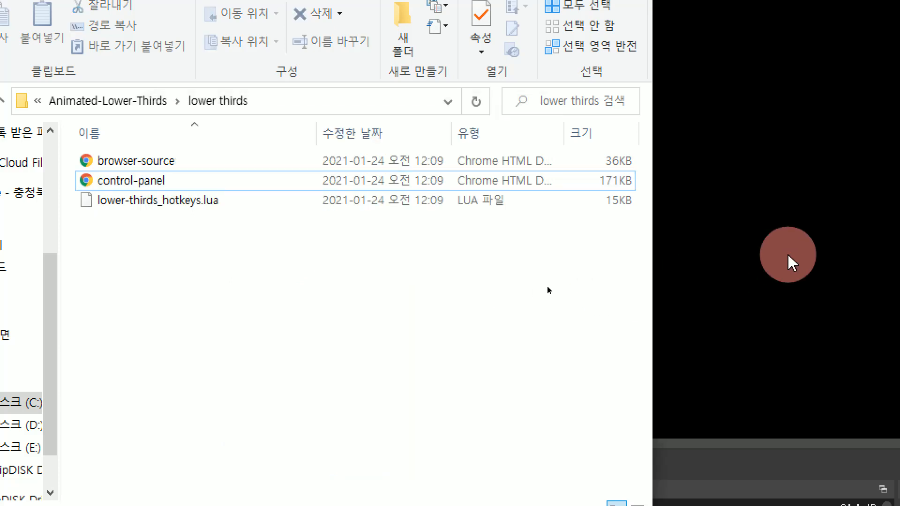
{"action": "left_click", "coordinate": [788, 256]}
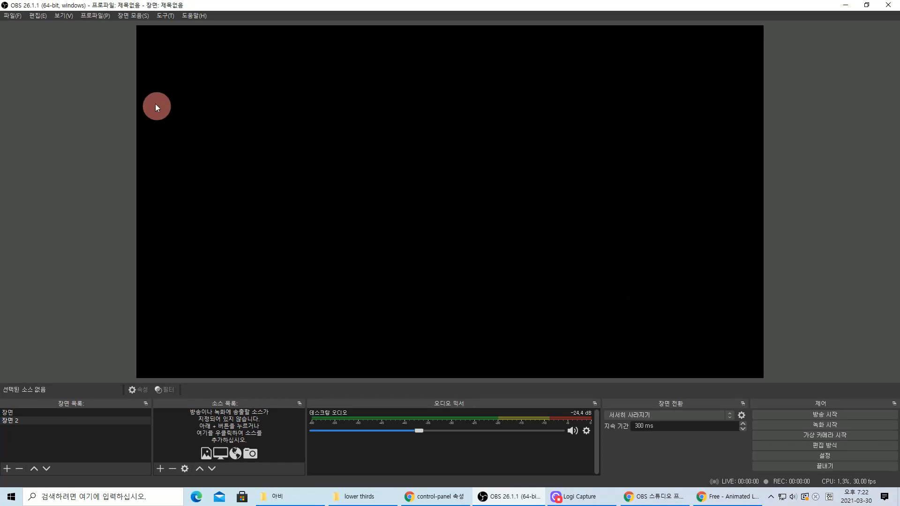
- Show the 특수효과 dock panel, close it, and acknowledge the OBS notice
{"action": "left_click", "coordinate": [55, 15]}
{"action": "mouse_move", "coordinate": [75, 41]}
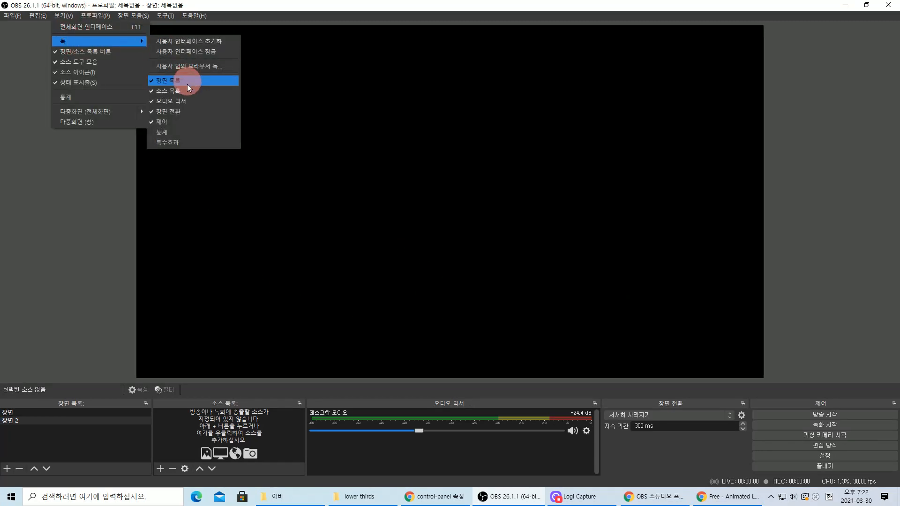
{"action": "left_click", "coordinate": [188, 142]}
{"action": "left_click", "coordinate": [893, 25]}
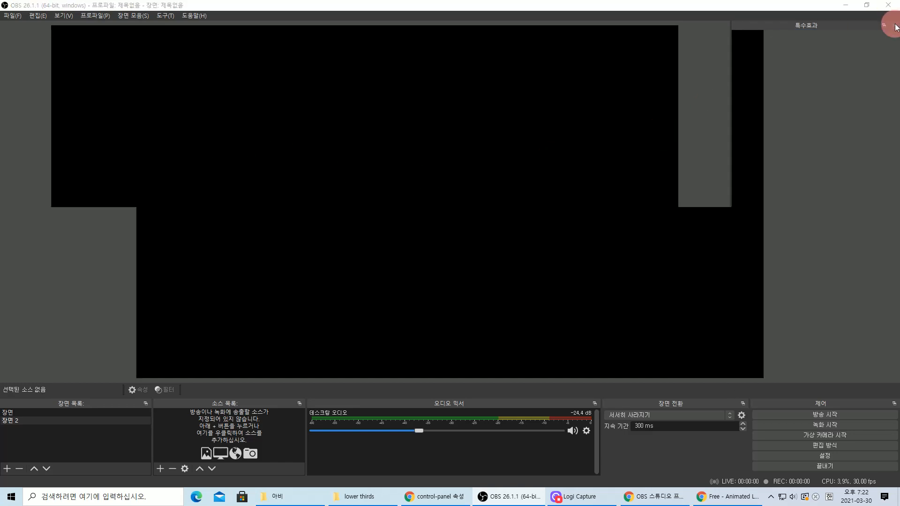
{"action": "left_click", "coordinate": [555, 264]}
- Reopen Custom Browser Docks, delete the old row, and re-enter the dock name 특수효과
{"action": "left_click", "coordinate": [66, 16]}
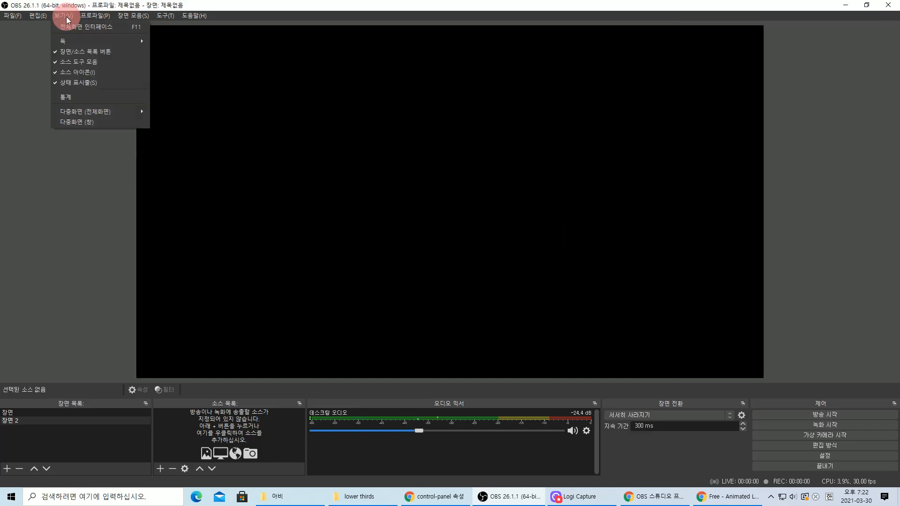
{"action": "mouse_move", "coordinate": [74, 40]}
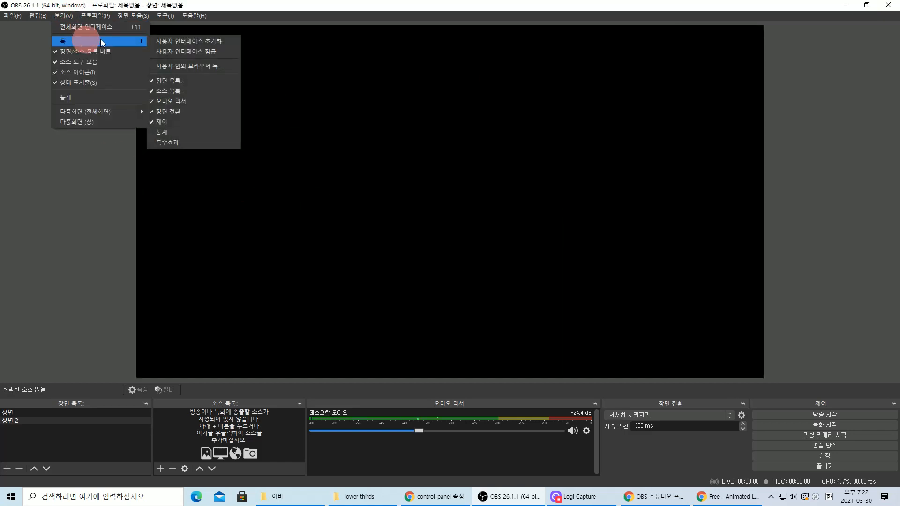
{"action": "left_click", "coordinate": [212, 66]}
{"action": "double_click", "coordinate": [464, 197]}
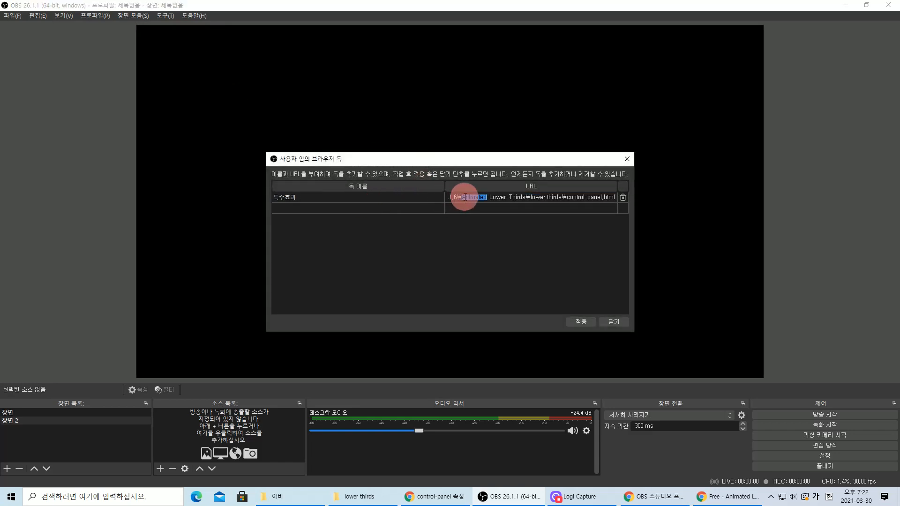
{"action": "left_click", "coordinate": [536, 197]}
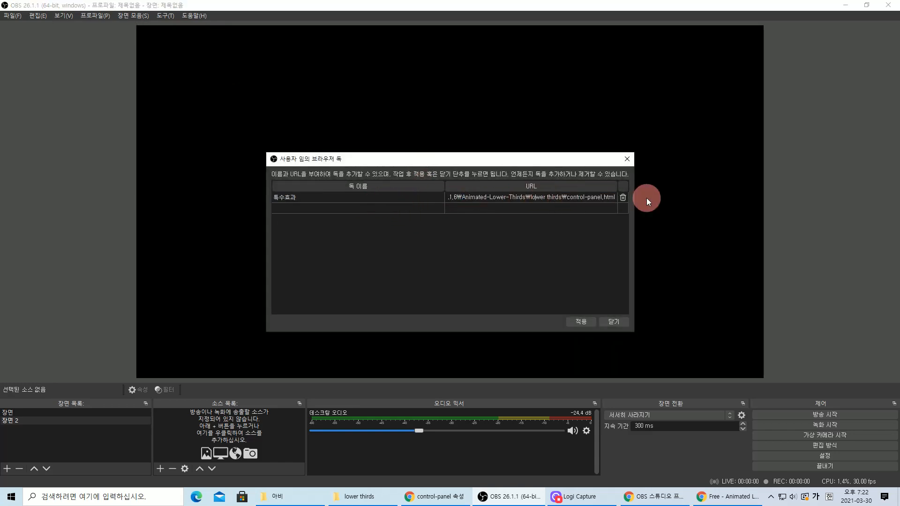
{"action": "left_click", "coordinate": [624, 197]}
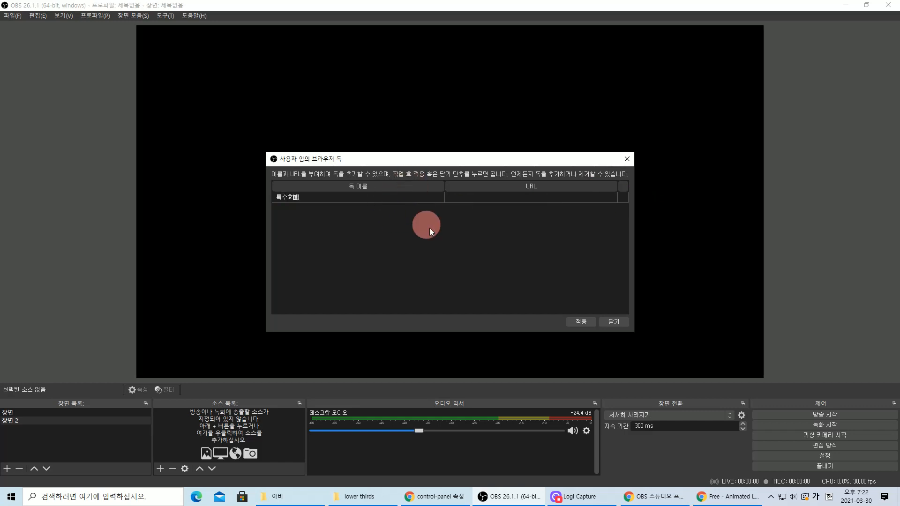
{"action": "left_click", "coordinate": [477, 200]}
- Paste the lower thirds folder path as the URL and append \control-panel.html
{"action": "key", "text": "ctrl+v"}
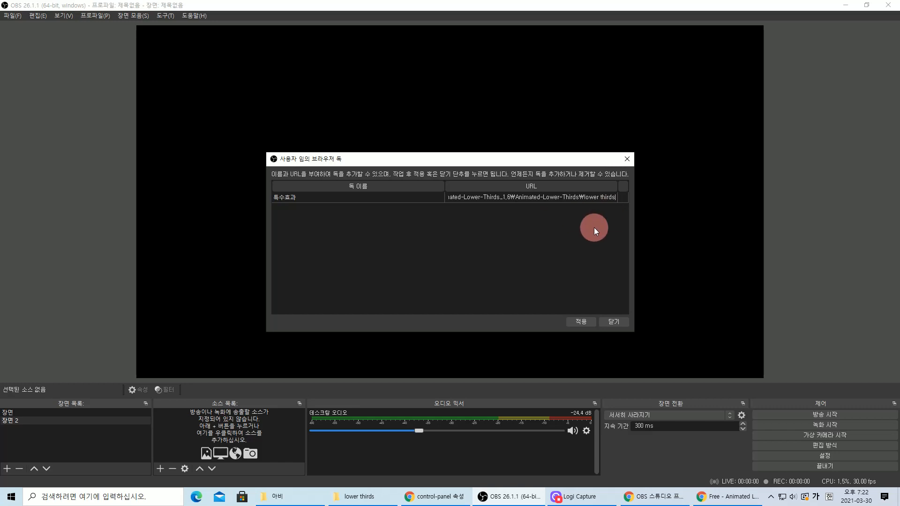
{"action": "type", "text": "\\"}
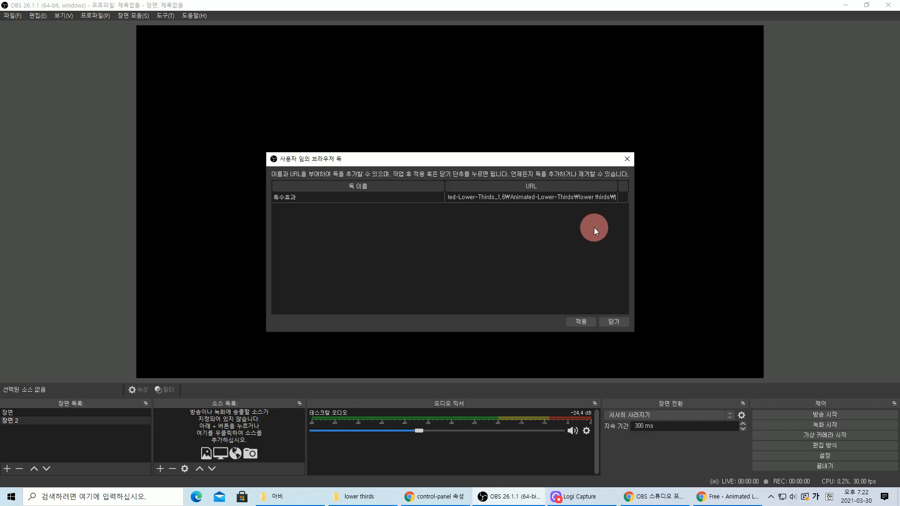
{"action": "key", "text": "BackSpace"}
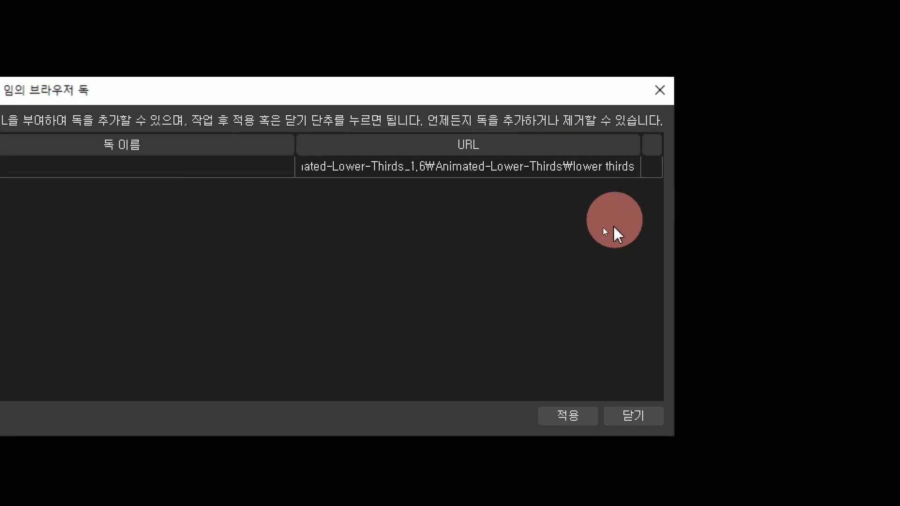
{"action": "type", "text": "\\"}
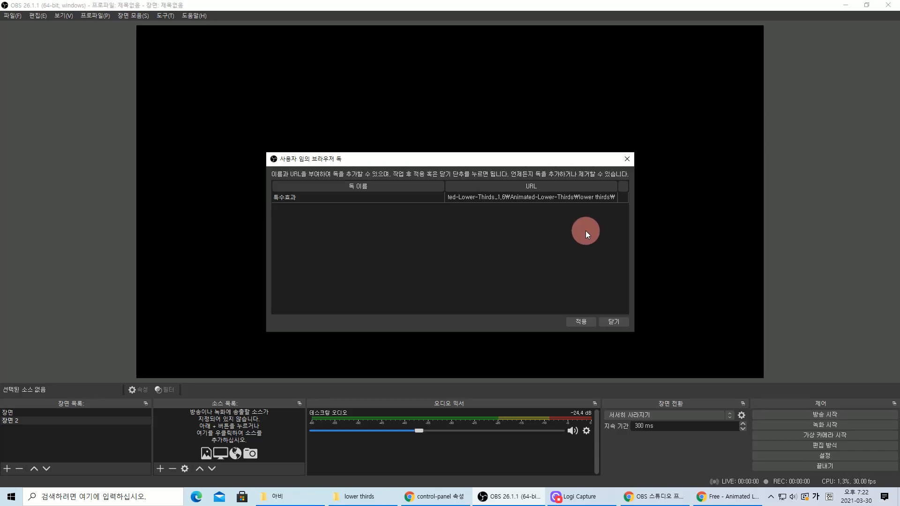
{"action": "type", "text": "채ㅜ"}
{"action": "key", "text": "BackSpace"}
{"action": "key", "text": "BackSpace"}
{"action": "key", "text": "Hangul"}
{"action": "type", "text": "c"}
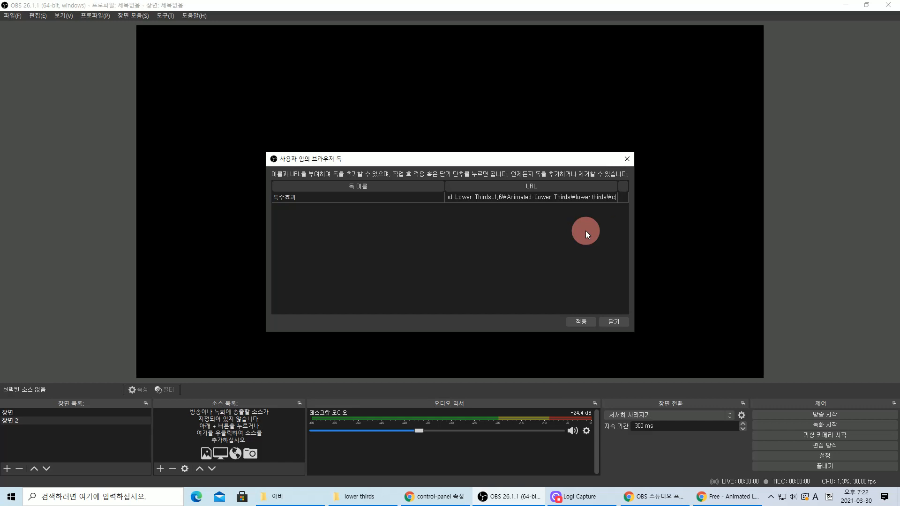
{"action": "type", "text": "ontrol-pa"}
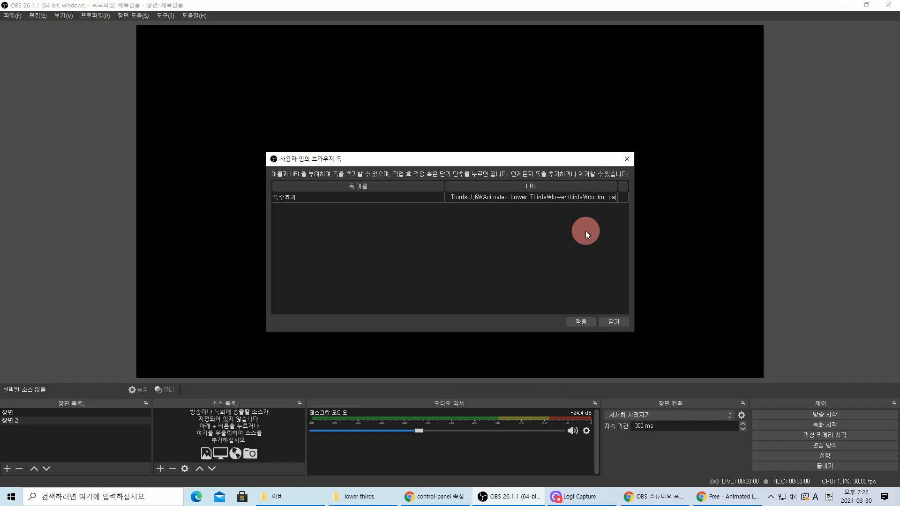
{"action": "type", "text": "nel.ht"}
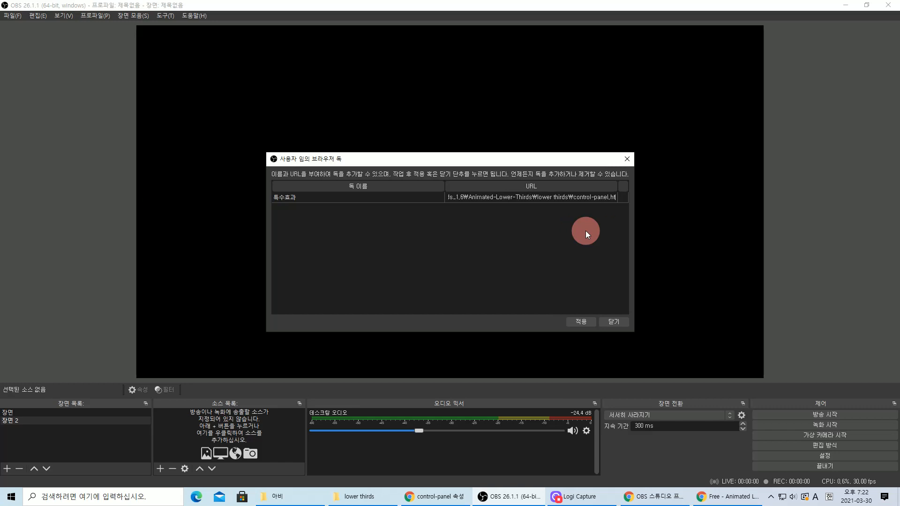
{"action": "type", "text": "ml"}
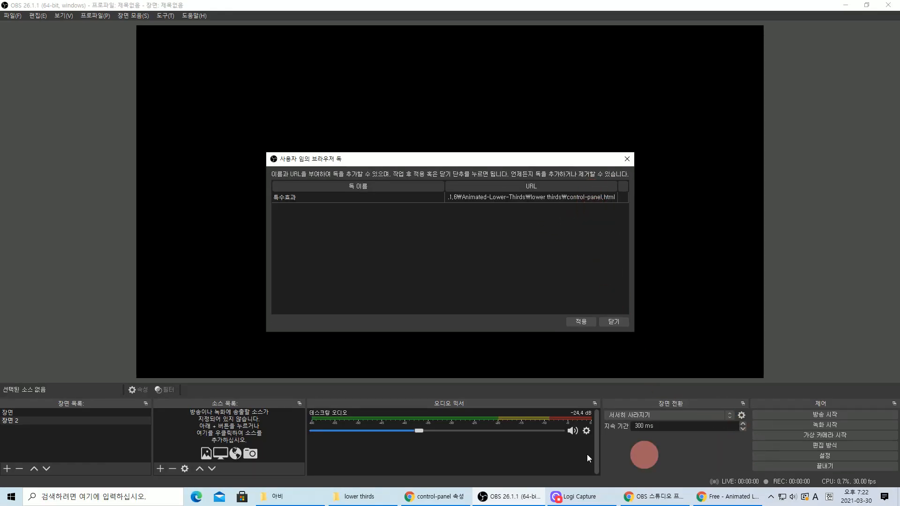
- Check the control-panel file in the lower thirds folder, then return to the docks dialog
{"action": "left_click", "coordinate": [354, 496]}
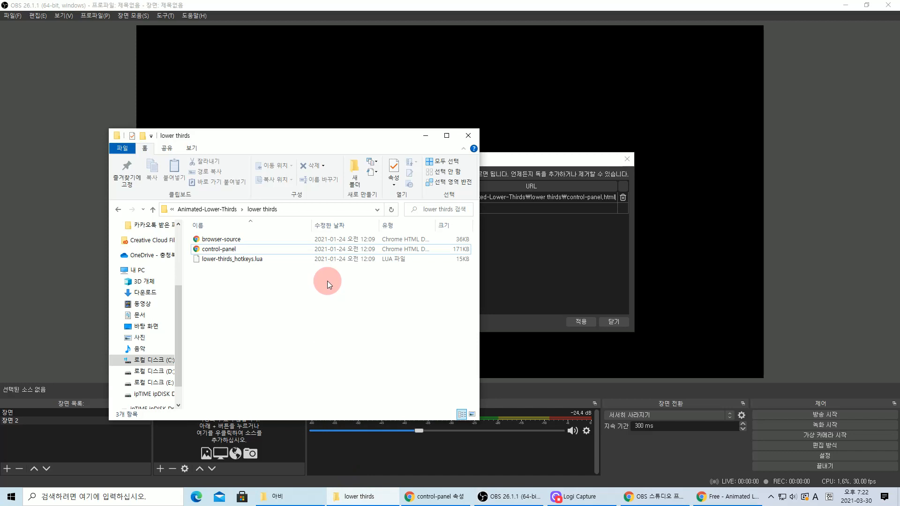
{"action": "left_click", "coordinate": [218, 253]}
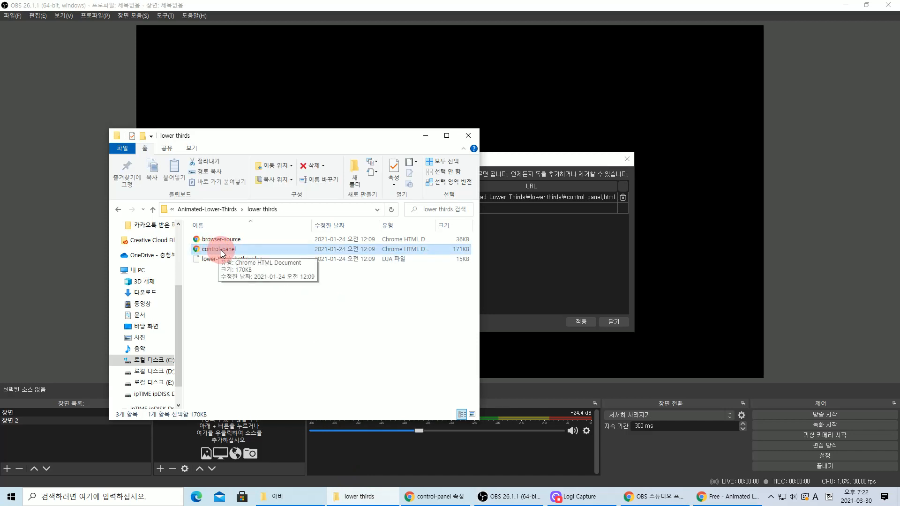
{"action": "left_click", "coordinate": [553, 157]}
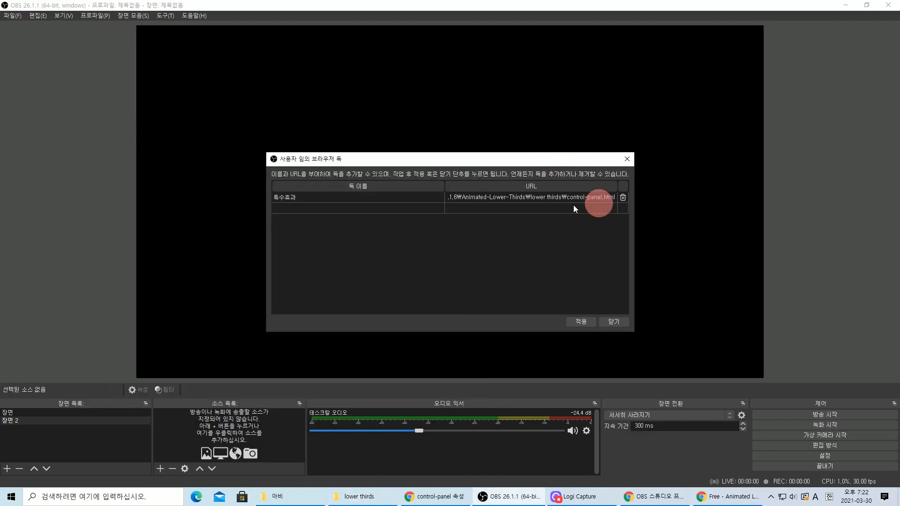
- Apply the 특수효과 dock and clear Lower Third 1's sample name and info text
{"action": "left_click", "coordinate": [581, 321]}
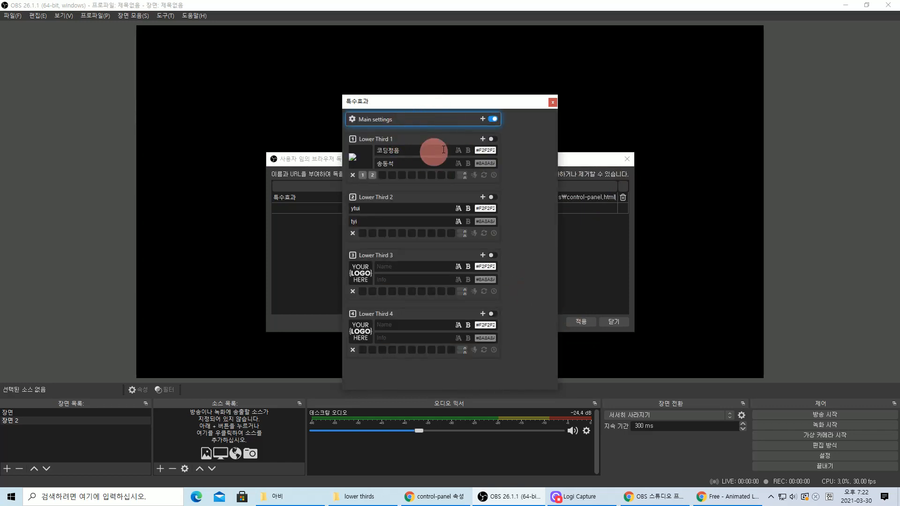
{"action": "left_click_drag", "start_coordinate": [451, 150], "coordinate": [327, 154]}
{"action": "key", "text": "BackSpace"}
{"action": "left_click", "coordinate": [408, 163]}
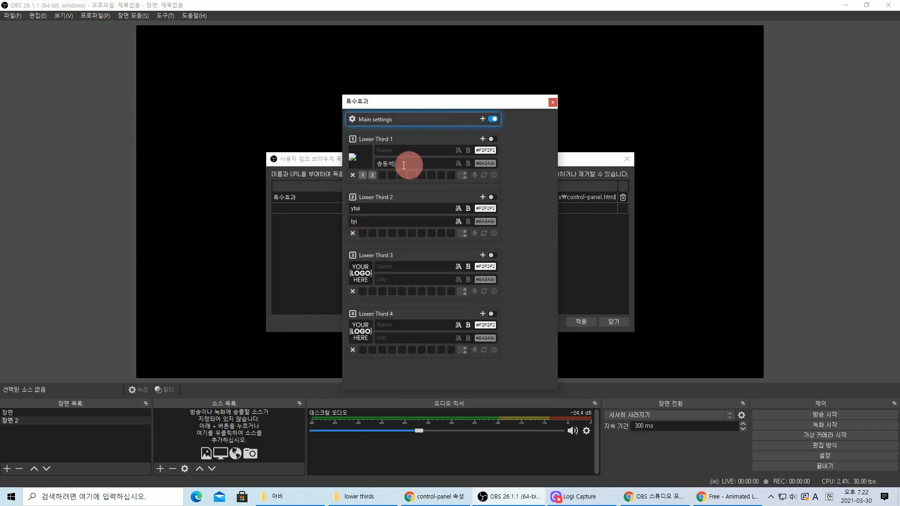
{"action": "key", "text": "BackSpace"}
{"action": "key", "text": "BackSpace"}
{"action": "key", "text": "BackSpace"}
- Dock the lower-thirds control panel on the right edge and close the browser docks dialog
{"action": "left_click", "coordinate": [494, 121]}
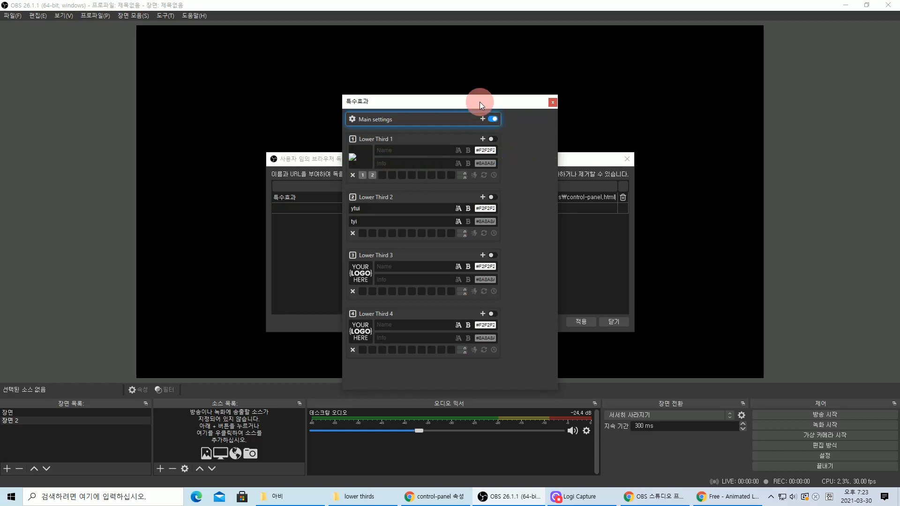
{"action": "left_click_drag", "start_coordinate": [480, 102], "coordinate": [892, 81]}
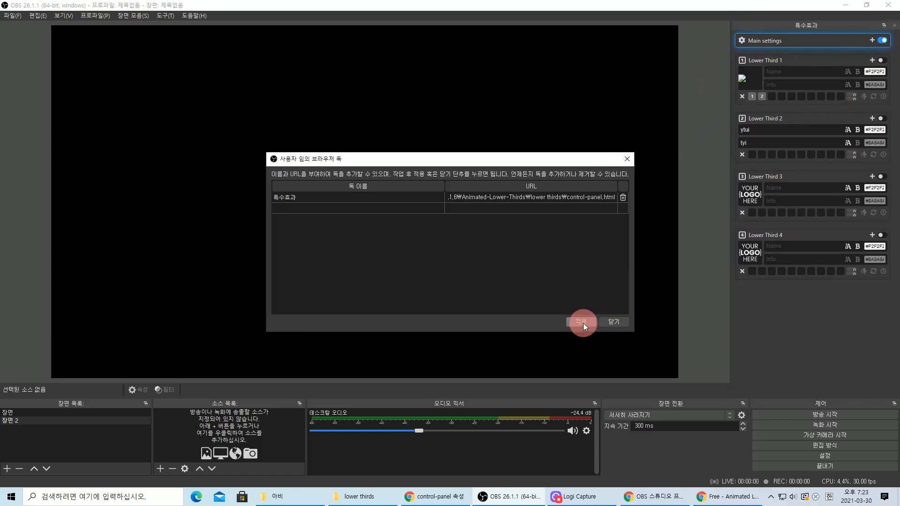
{"action": "left_click", "coordinate": [614, 322]}
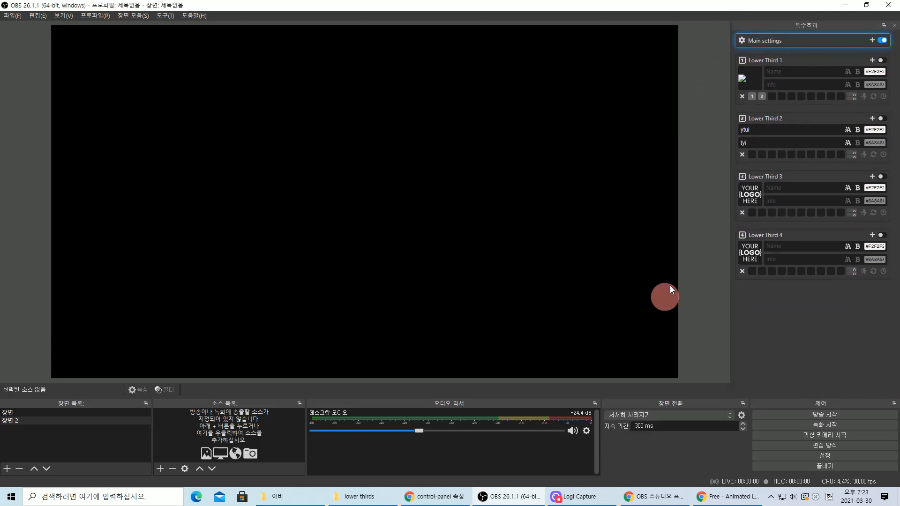
{"action": "left_click", "coordinate": [748, 79]}
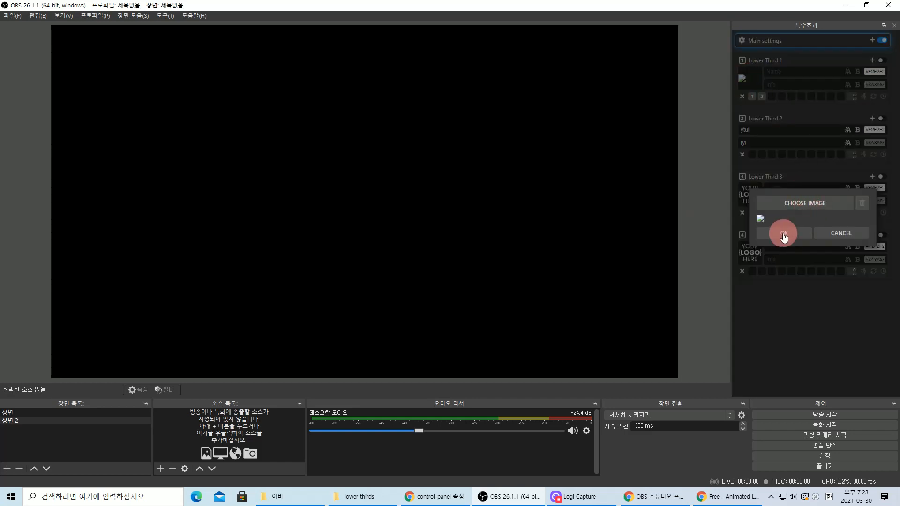
{"action": "left_click", "coordinate": [843, 235]}
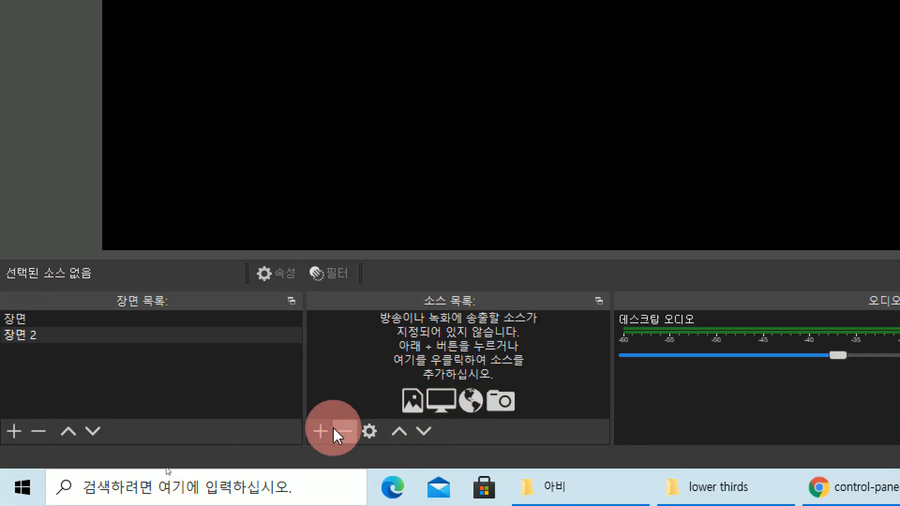
- Add a browser source named 특수효과, select its default URL, and bring up the lower thirds folder
{"action": "left_click", "coordinate": [320, 431]}
{"action": "left_click", "coordinate": [388, 182]}
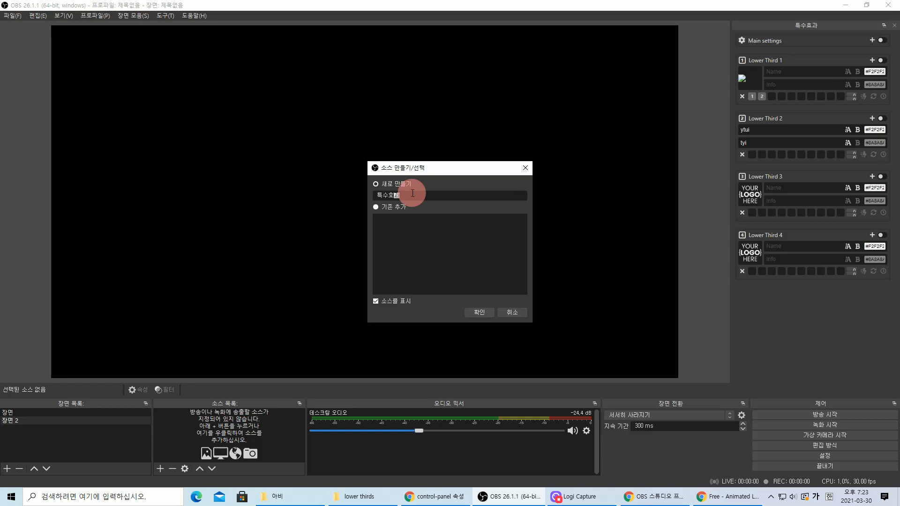
{"action": "type", "text": "특수효과"}
{"action": "left_click", "coordinate": [481, 312]}
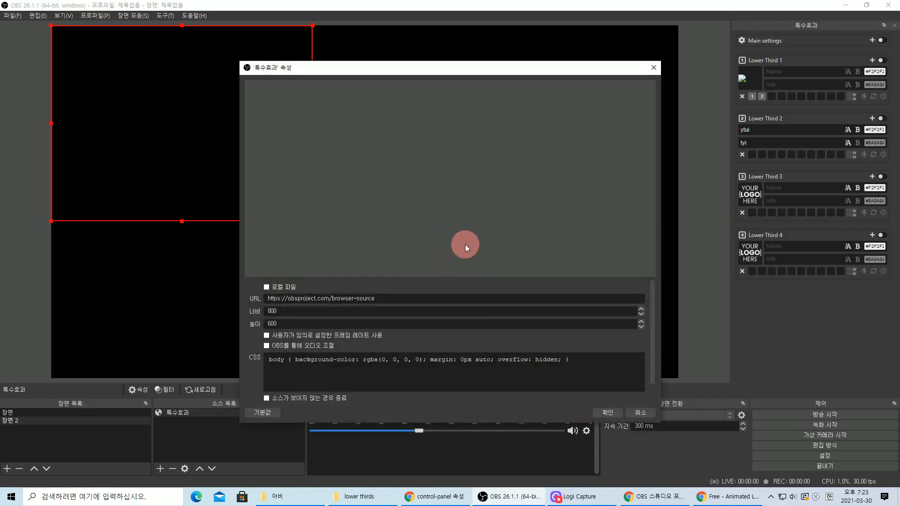
{"action": "left_click_drag", "start_coordinate": [382, 298], "coordinate": [269, 299]}
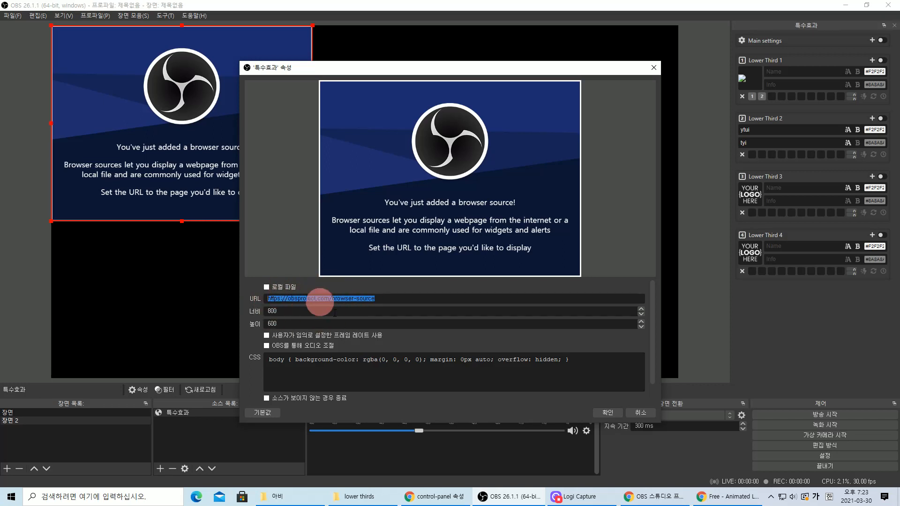
{"action": "left_click", "coordinate": [370, 500]}
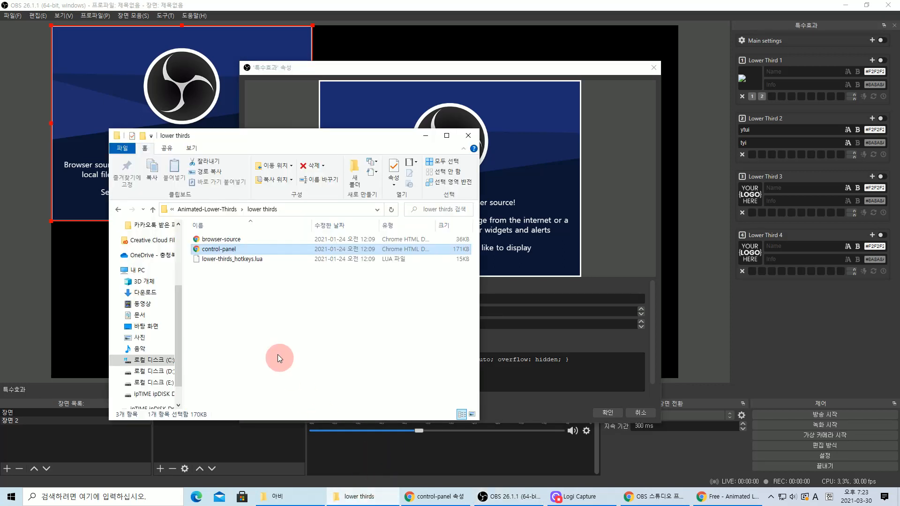
- Copy the folder location from browser-source.html's Properties
{"action": "left_click", "coordinate": [221, 243]}
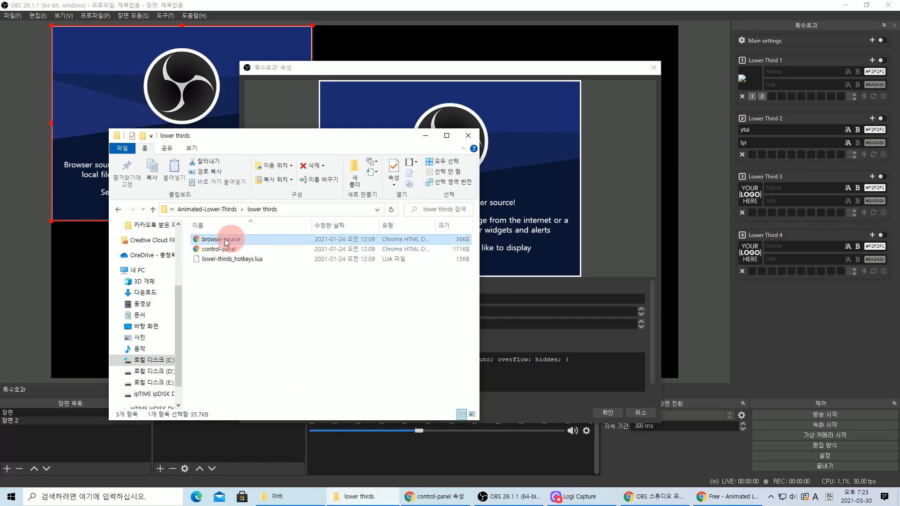
{"action": "left_click", "coordinate": [217, 251]}
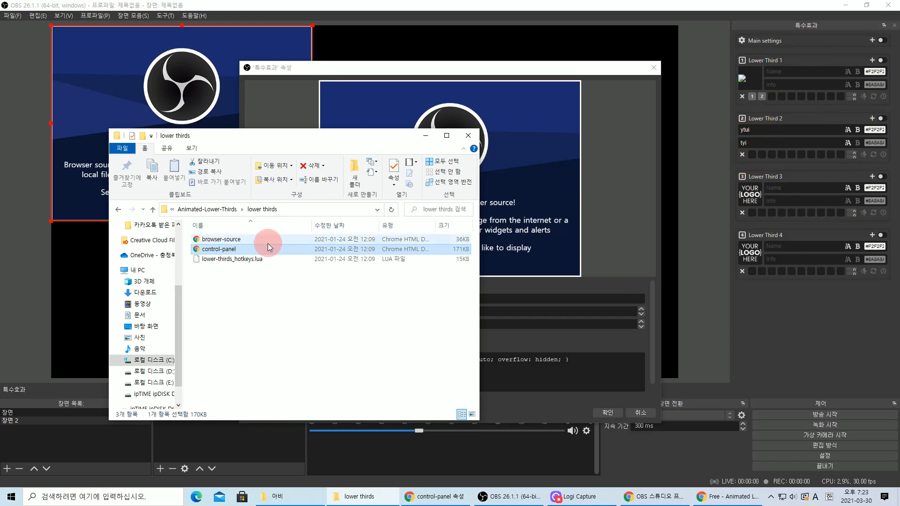
{"action": "left_click", "coordinate": [224, 239]}
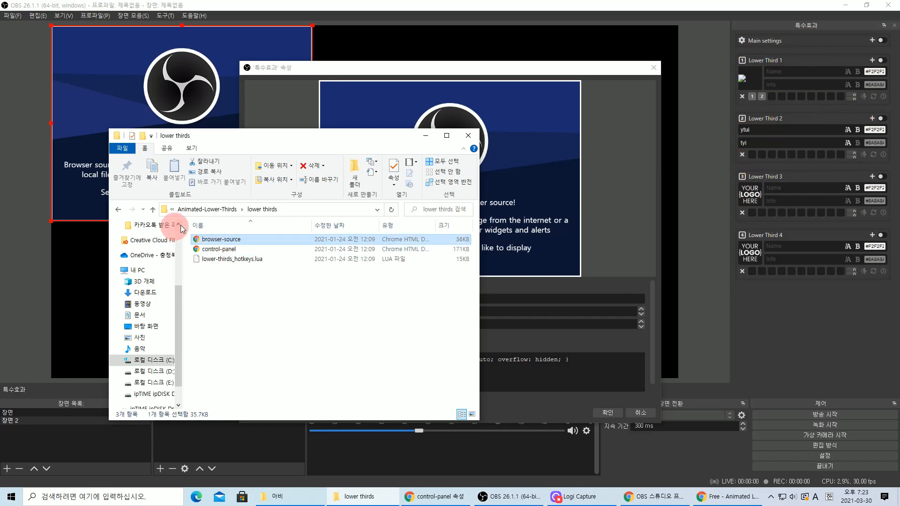
{"action": "right_click", "coordinate": [216, 243]}
{"action": "left_click", "coordinate": [249, 434]}
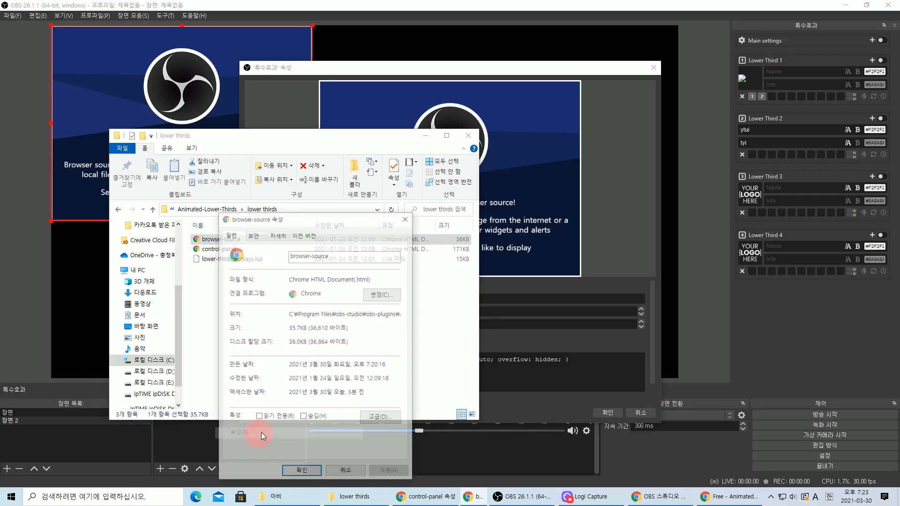
{"action": "left_click_drag", "start_coordinate": [288, 313], "coordinate": [423, 322]}
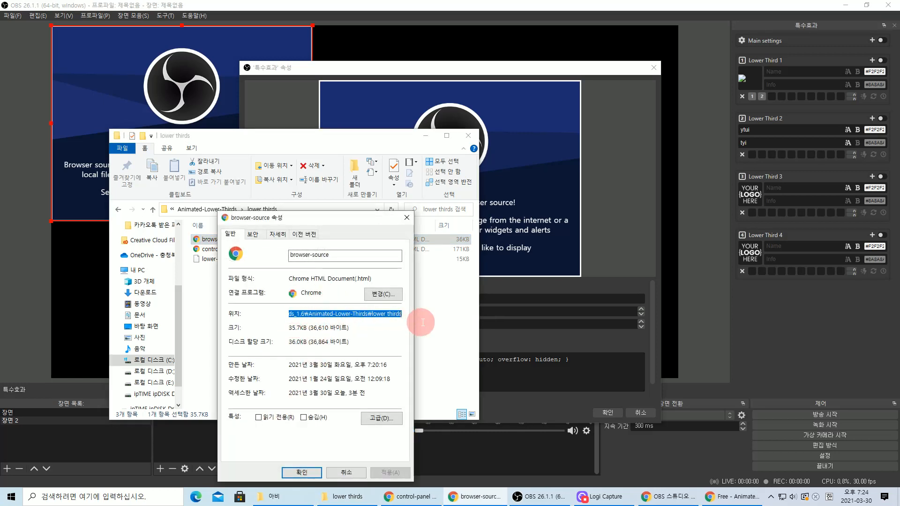
{"action": "left_click", "coordinate": [305, 473]}
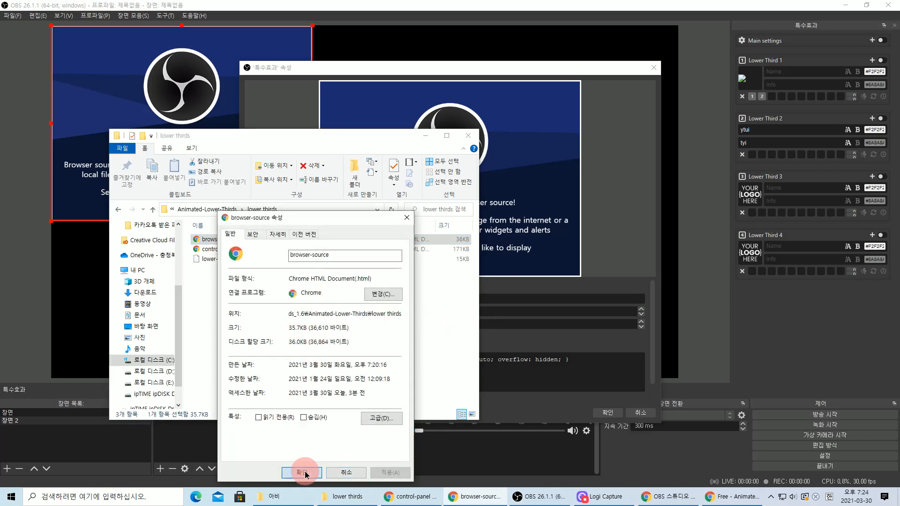
{"action": "left_click", "coordinate": [526, 364]}
- Replace the browser source URL with the pasted path plus \browser-source.html
{"action": "left_click_drag", "start_coordinate": [549, 298], "coordinate": [214, 298]}
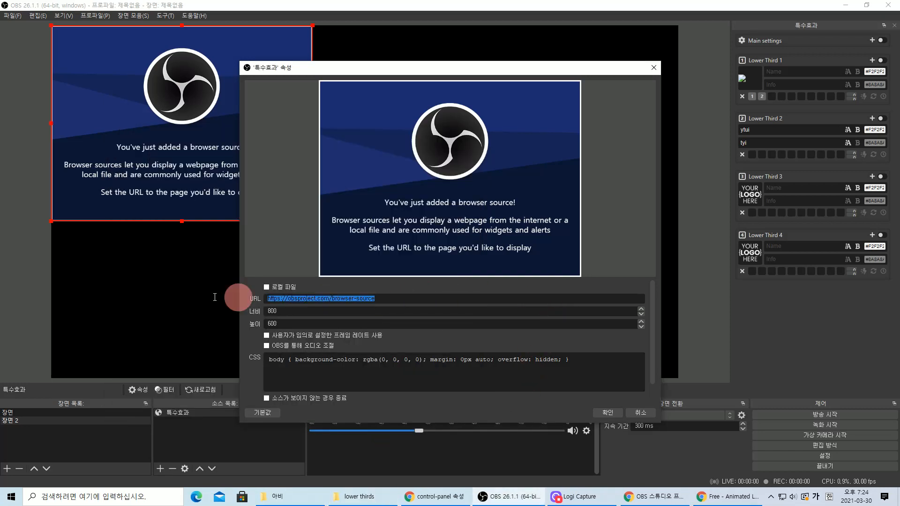
{"action": "type", "text": "C:\\Program Files\\obs-studio\\obs-plugins\\Animated-Lower-Thirds_1.6\\Animated-Lower-Thirds\\lower thirds"}
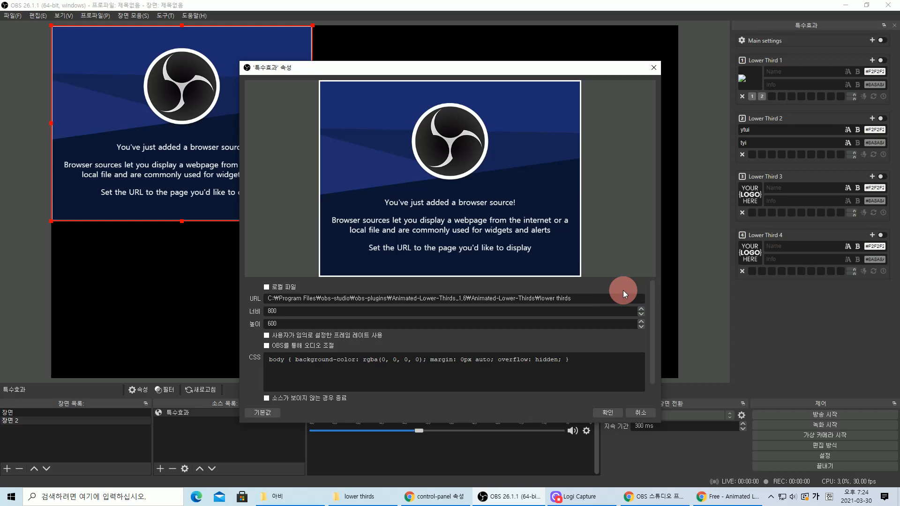
{"action": "type", "text": "\\"}
{"action": "left_click", "coordinate": [352, 497]}
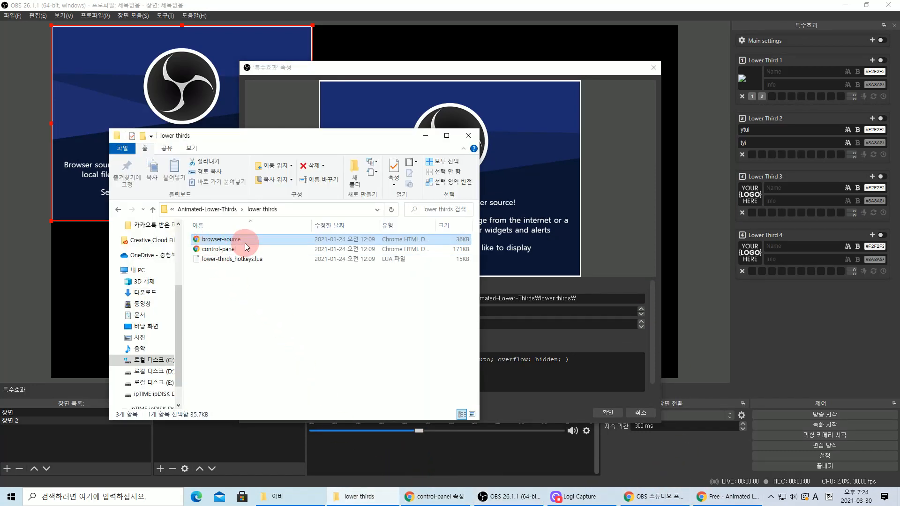
{"action": "left_click", "coordinate": [607, 298]}
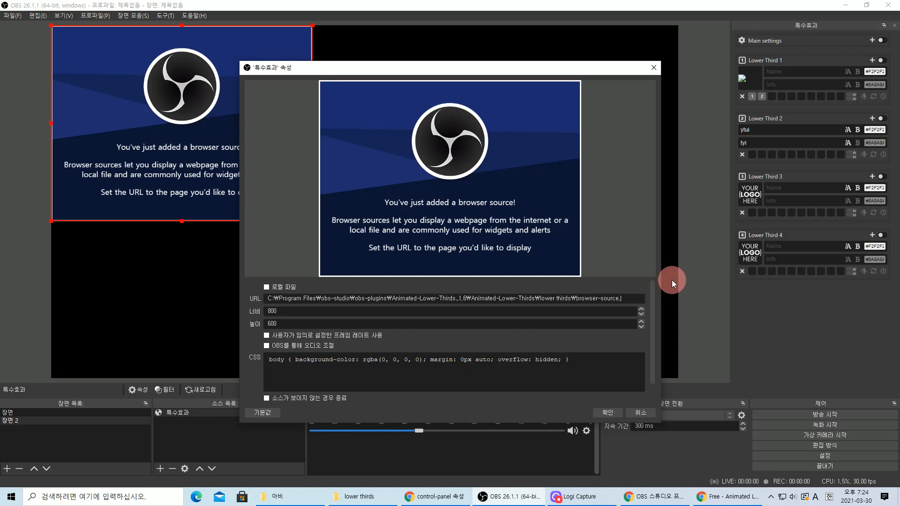
{"action": "type", "text": "ml"}
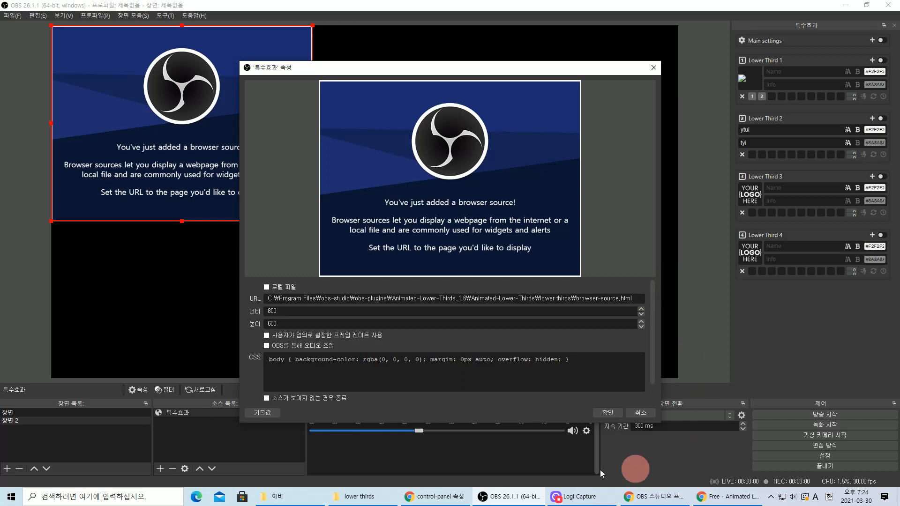
{"action": "left_click", "coordinate": [357, 496]}
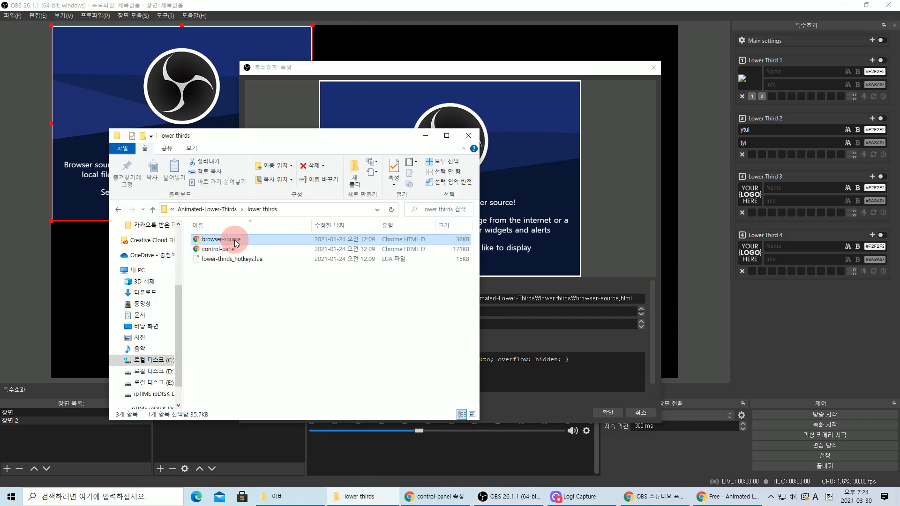
{"action": "left_click", "coordinate": [626, 283]}
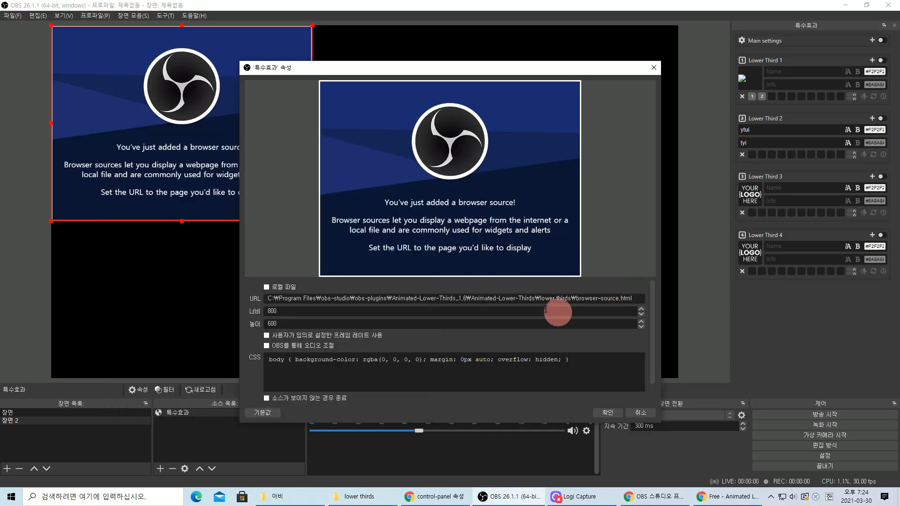
- Set the browser source to 1920 width and 1080 height and confirm
{"action": "left_click_drag", "start_coordinate": [286, 312], "coordinate": [235, 315]}
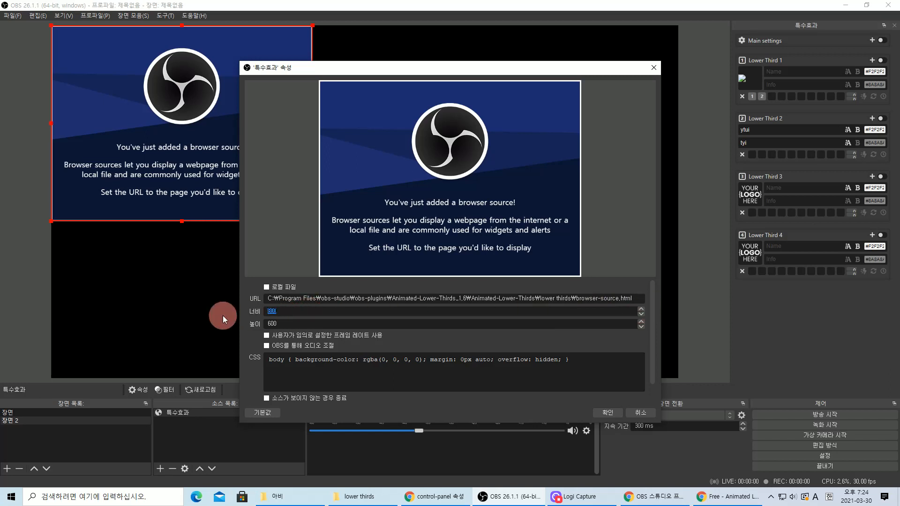
{"action": "type", "text": "1920"}
{"action": "key", "text": "Tab"}
{"action": "type", "text": "1080"}
{"action": "left_click", "coordinate": [612, 413]}
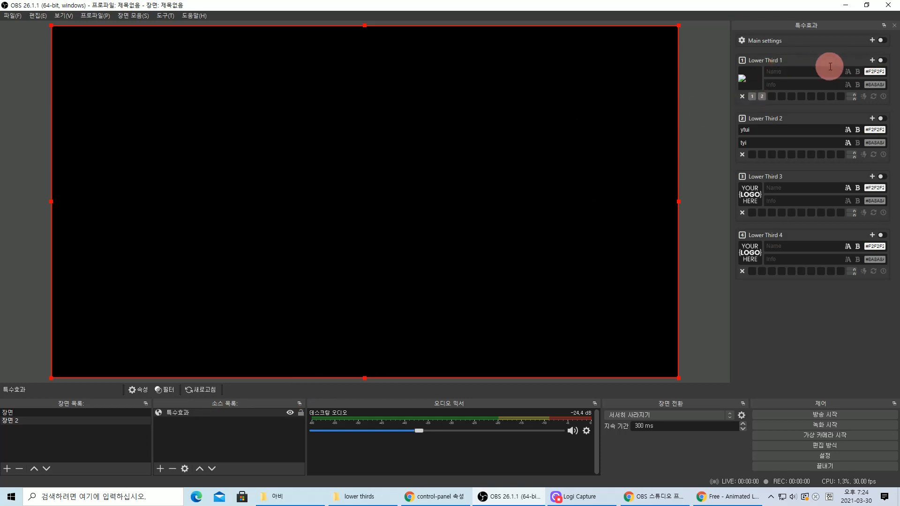
- Enable main settings, give Lower Third 1 name wefwef and info wefwerwet, and show it
{"action": "left_click", "coordinate": [750, 81]}
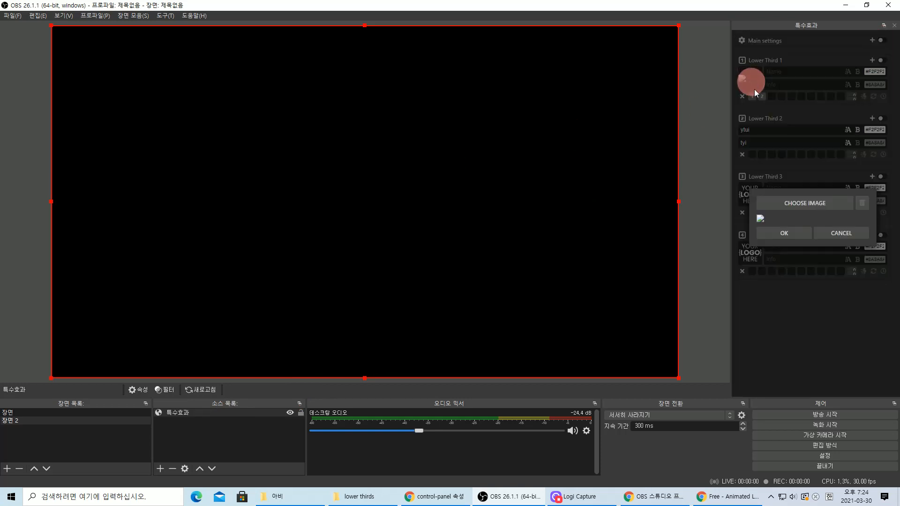
{"action": "left_click", "coordinate": [796, 233]}
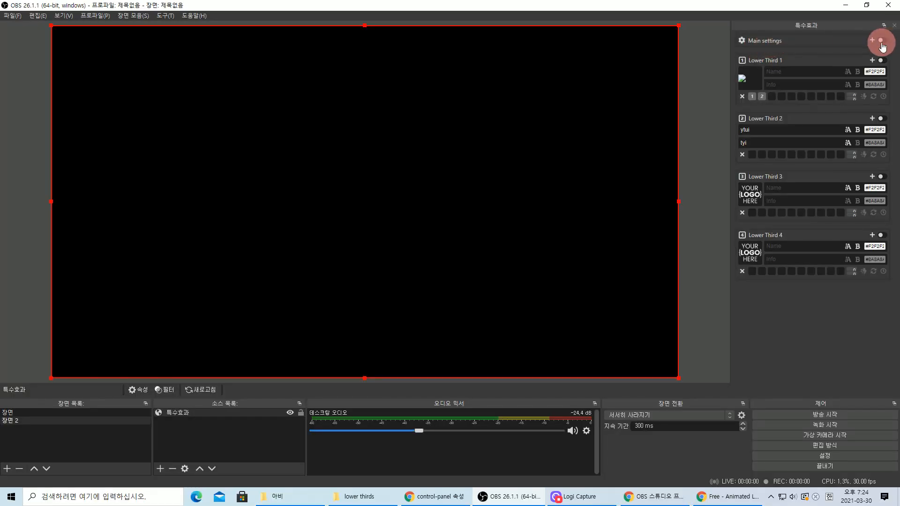
{"action": "left_click", "coordinate": [882, 41]}
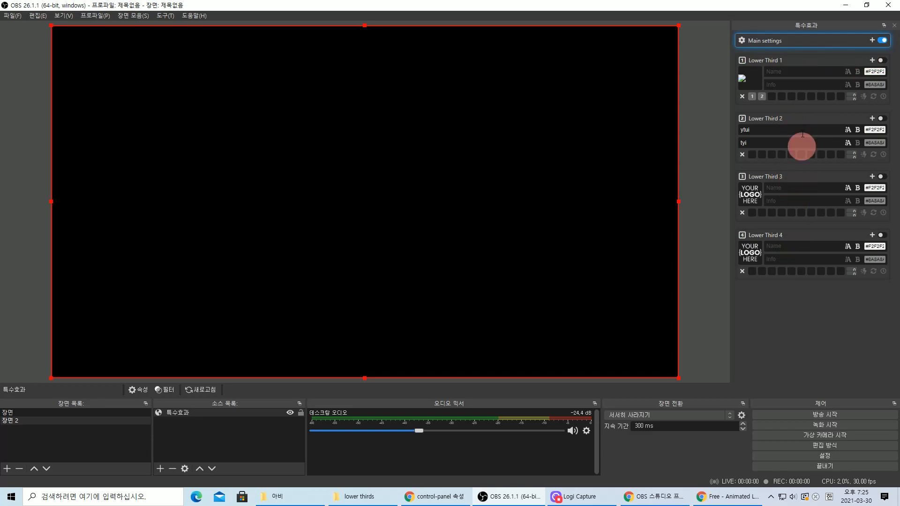
{"action": "left_click", "coordinate": [781, 73]}
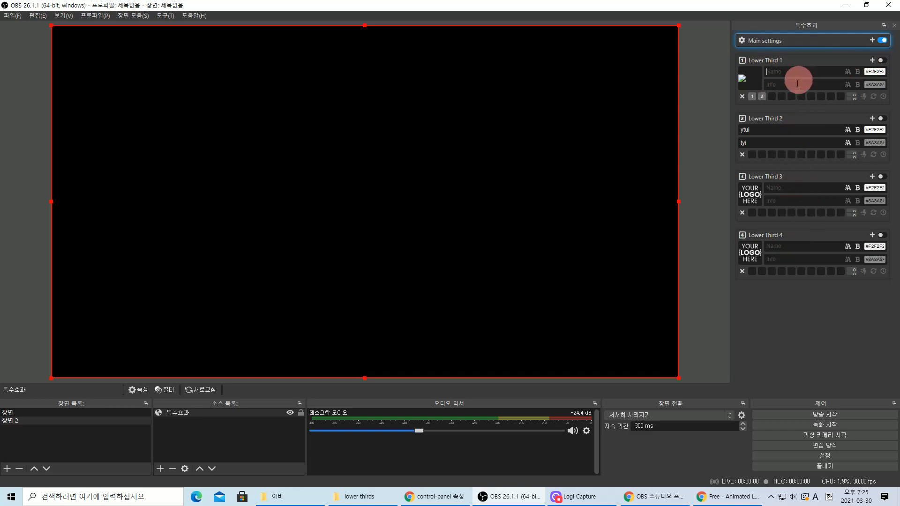
{"action": "type", "text": "wefwef"}
{"action": "left_click", "coordinate": [797, 85]}
{"action": "type", "text": "wet"}
{"action": "left_click", "coordinate": [882, 61]}
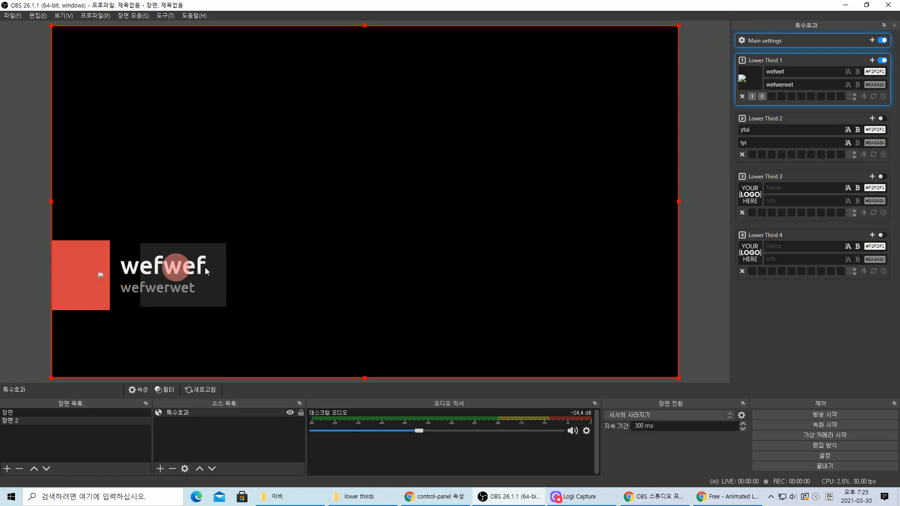
- Open Lower Third 1's logo file browser and go into C:\Program Files
{"action": "left_click", "coordinate": [745, 79]}
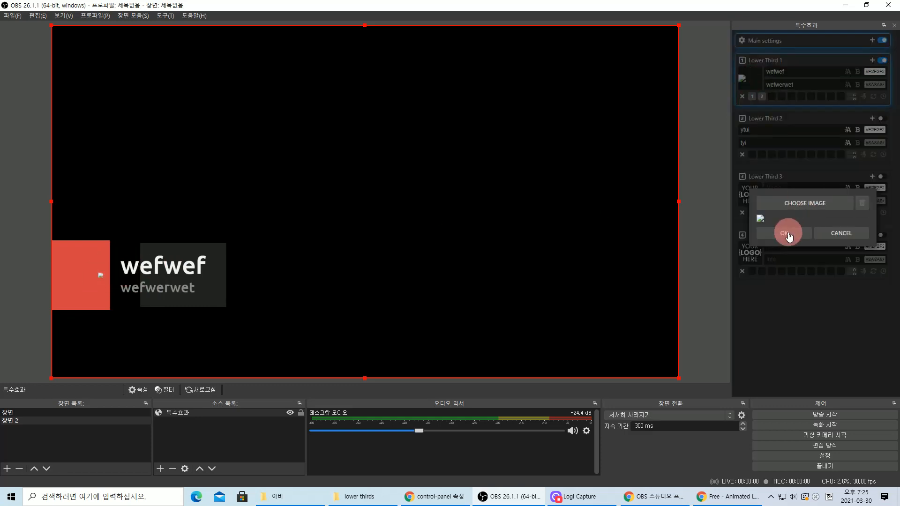
{"action": "left_click", "coordinate": [811, 206]}
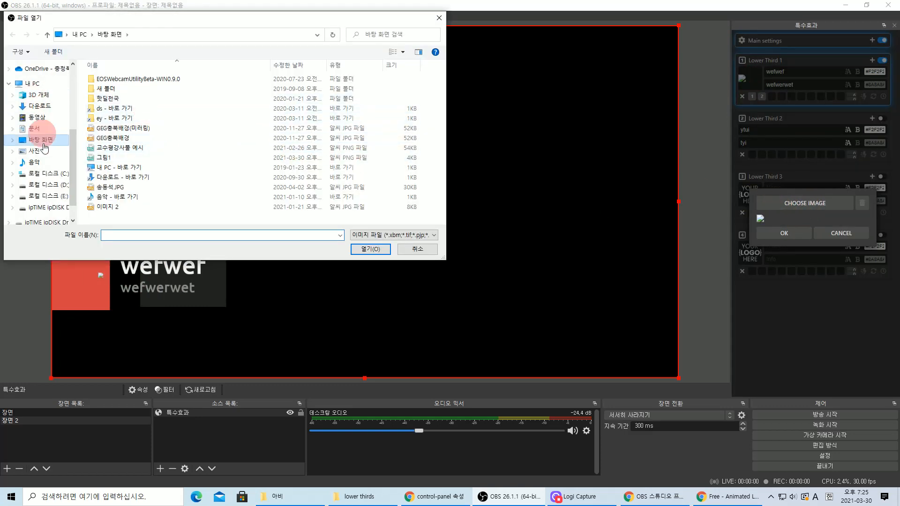
{"action": "scroll", "coordinate": [57, 180], "scroll_direction": "up", "scroll_amount": 2}
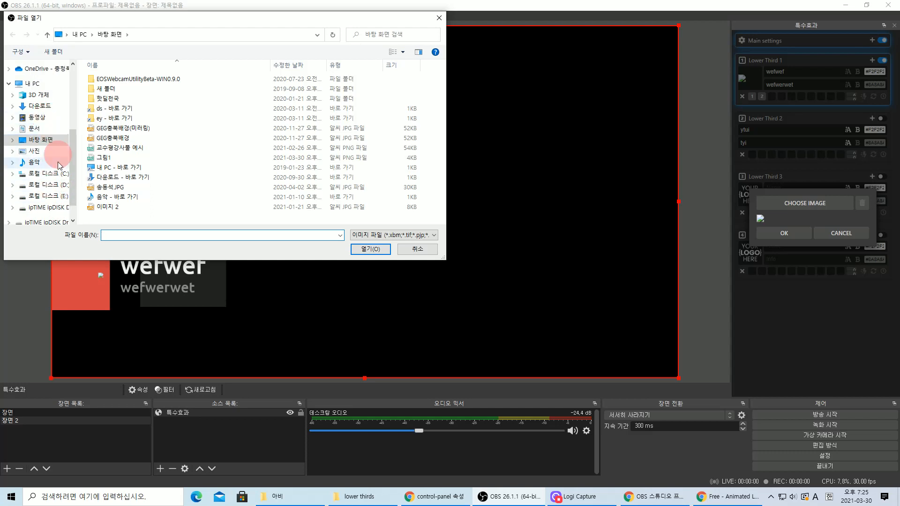
{"action": "left_click", "coordinate": [57, 176]}
{"action": "double_click", "coordinate": [133, 172]}
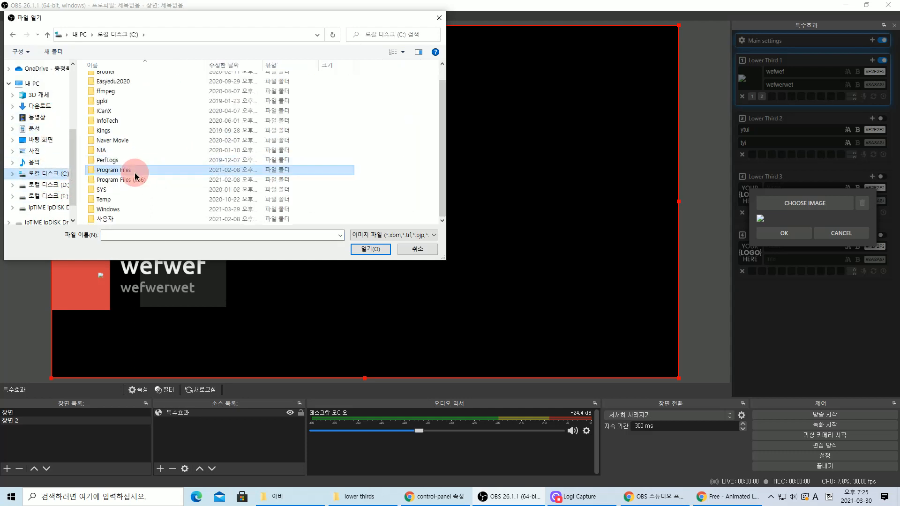
{"action": "scroll", "coordinate": [145, 173], "scroll_direction": "down", "scroll_amount": 4}
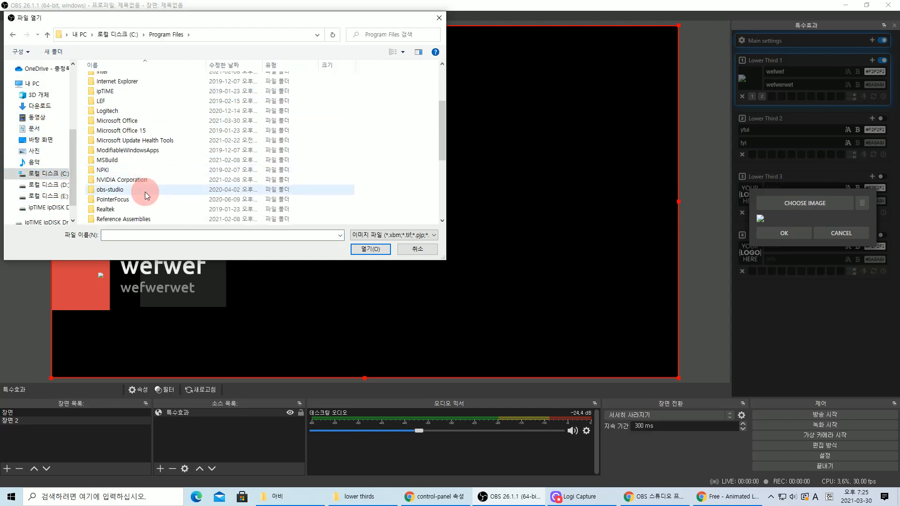
{"action": "scroll", "coordinate": [148, 187], "scroll_direction": "up", "scroll_amount": 3}
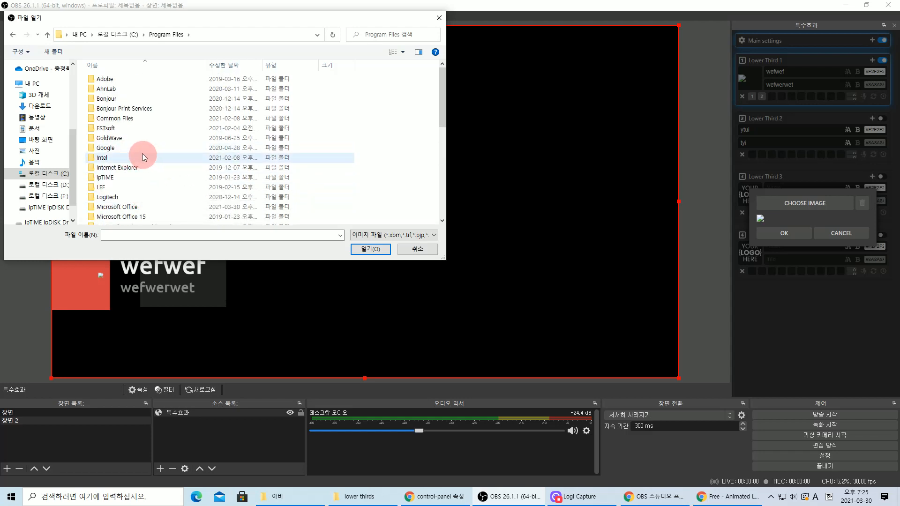
{"action": "scroll", "coordinate": [148, 161], "scroll_direction": "down", "scroll_amount": 3}
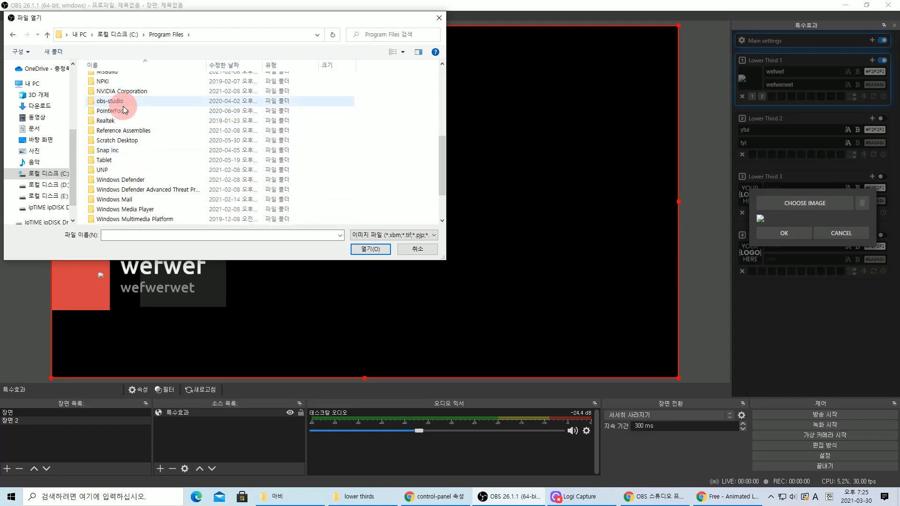
- Open logo_1 from obs-studio\obs-plugins\Animated-Lower-Thirds_1.6\Animated-Lower-Thirds\logos and confirm it
{"action": "left_click", "coordinate": [121, 102]}
{"action": "double_click", "coordinate": [121, 102]}
{"action": "double_click", "coordinate": [121, 98]}
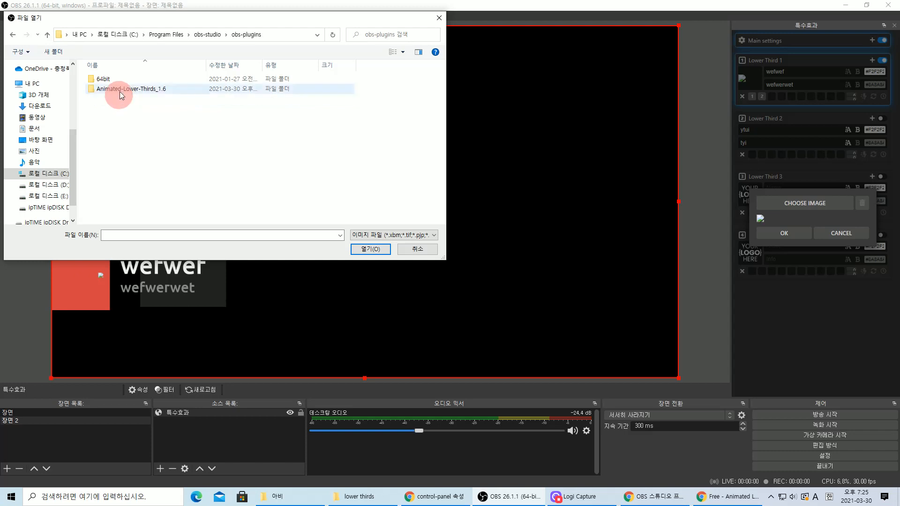
{"action": "double_click", "coordinate": [121, 89]}
{"action": "double_click", "coordinate": [118, 80]}
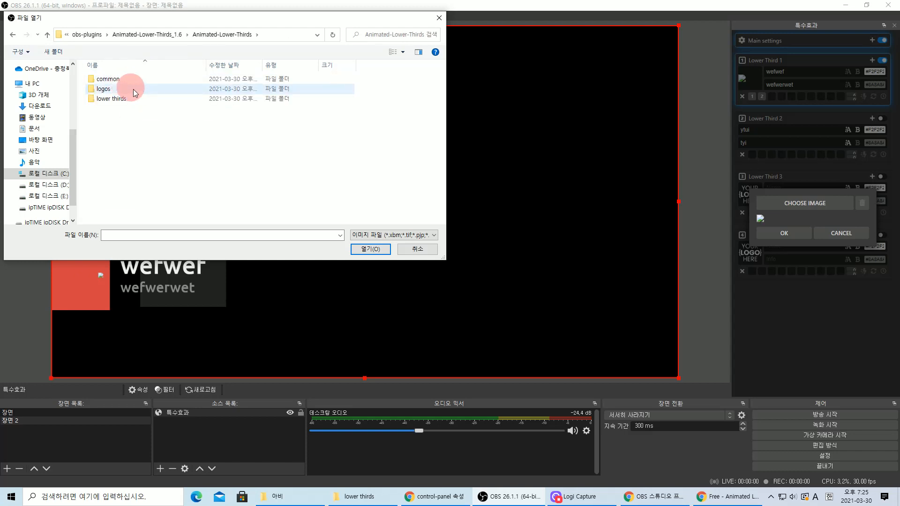
{"action": "left_click", "coordinate": [117, 89]}
{"action": "double_click", "coordinate": [117, 88]}
{"action": "left_click", "coordinate": [117, 97]}
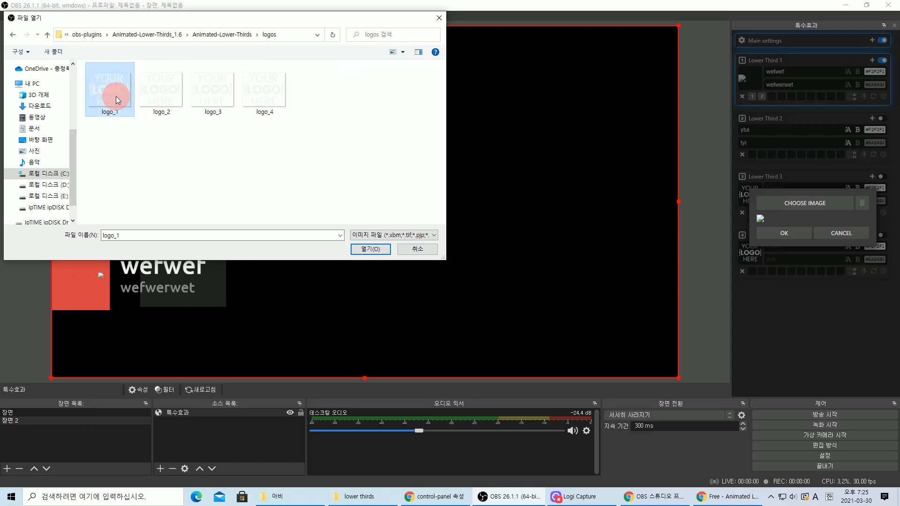
{"action": "left_click", "coordinate": [370, 249]}
{"action": "left_click", "coordinate": [786, 269]}
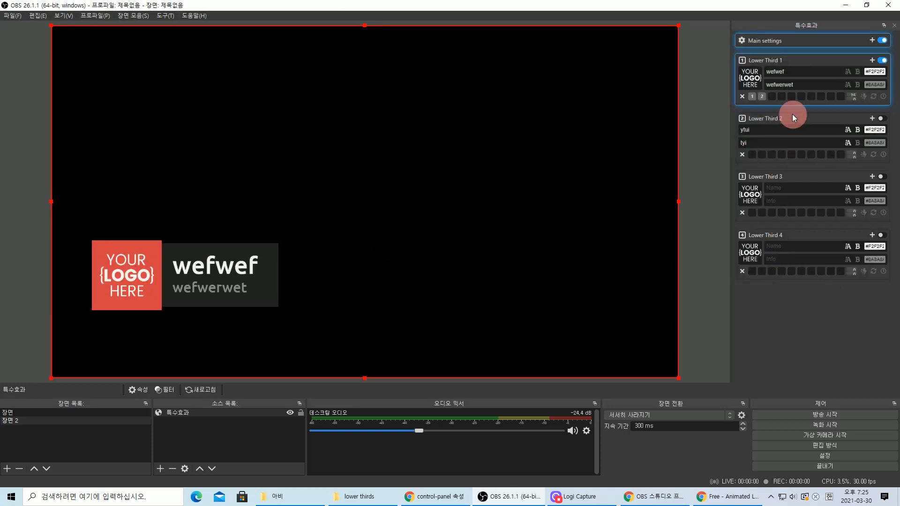
- Toggle main settings and Lower Third 1 off and back on so the logo, wefwef and wefwerwet show
{"action": "left_click", "coordinate": [882, 60]}
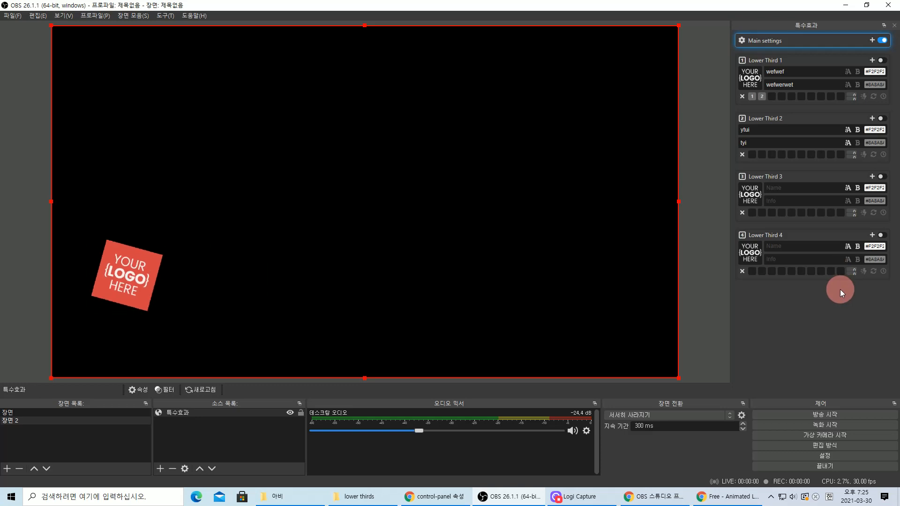
{"action": "left_click", "coordinate": [883, 41]}
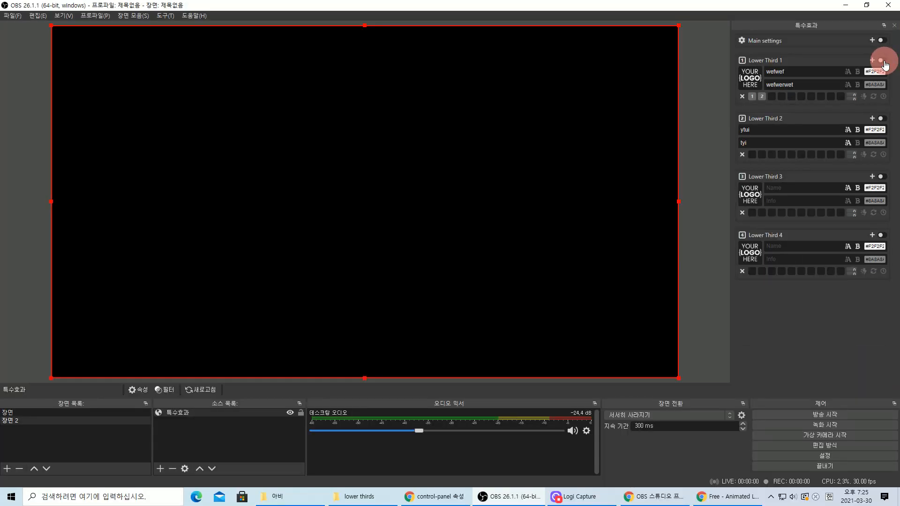
{"action": "left_click", "coordinate": [882, 61]}
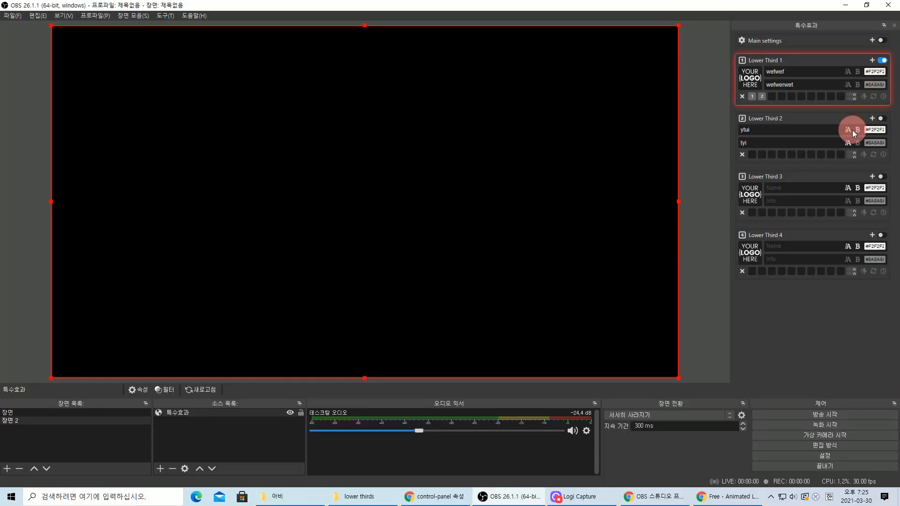
{"action": "left_click", "coordinate": [884, 61]}
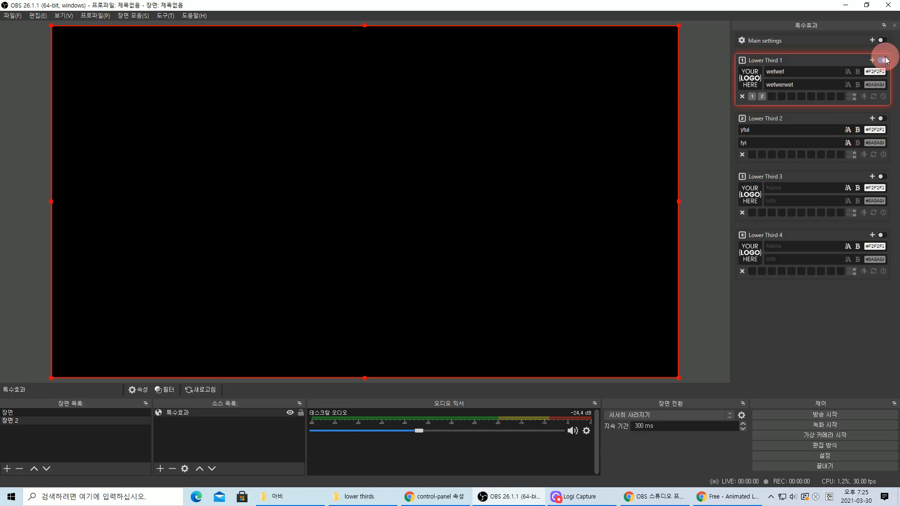
{"action": "left_click", "coordinate": [881, 41]}
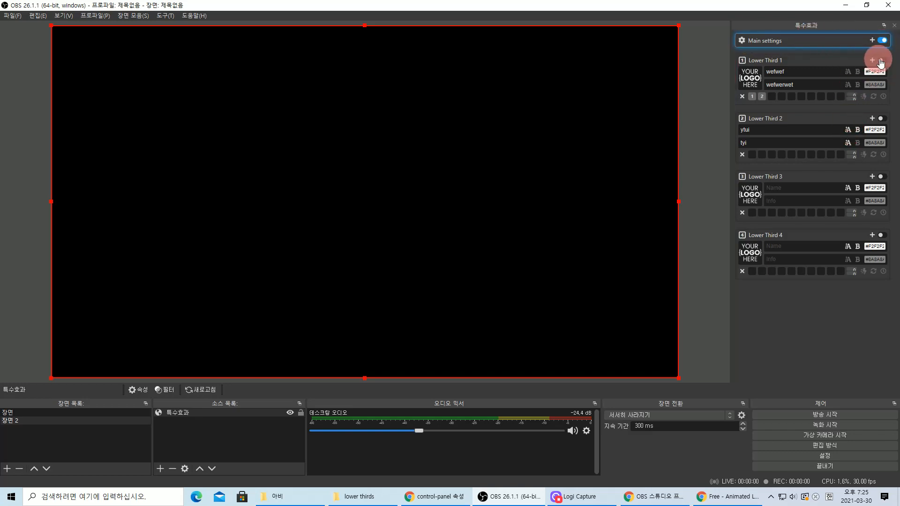
{"action": "left_click", "coordinate": [884, 61]}
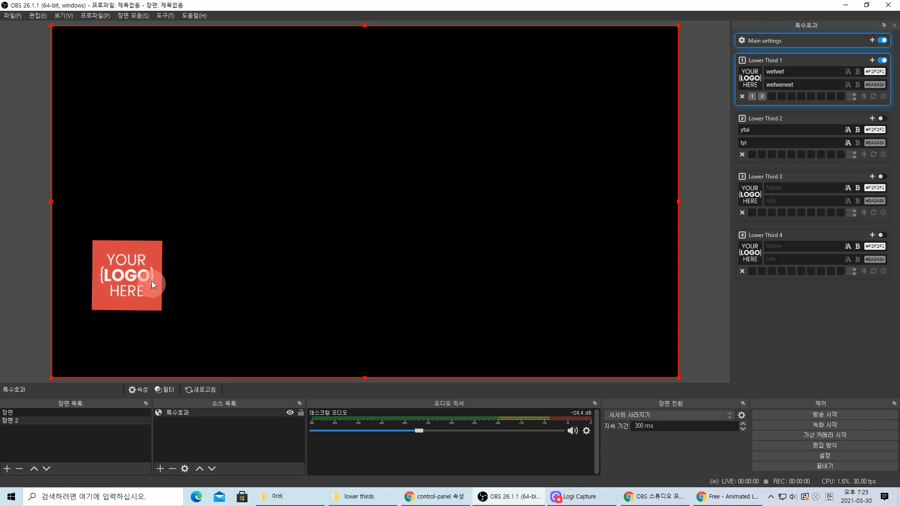
- Rename Lower Third 1 to 청주시 and enter a person's name as its info line
{"action": "left_click_drag", "start_coordinate": [794, 85], "coordinate": [754, 79]}
{"action": "double_click", "coordinate": [804, 85]}
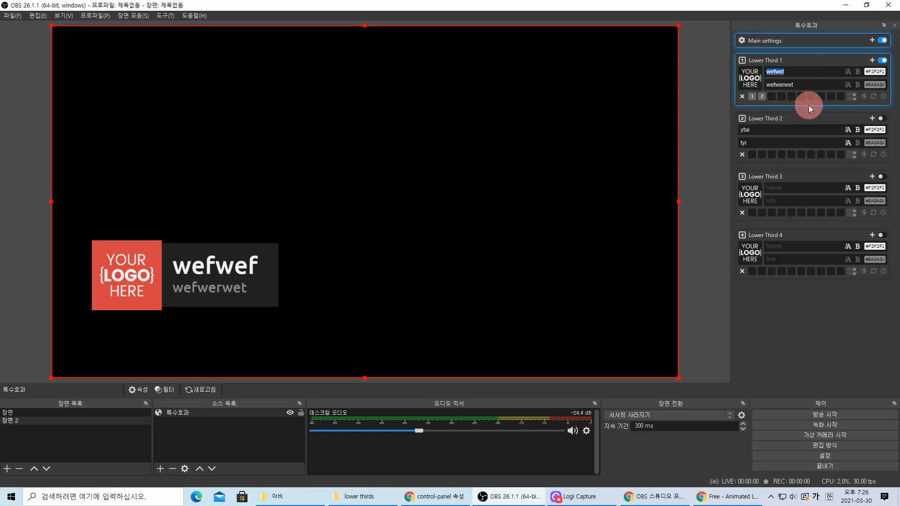
{"action": "type", "text": "청주"}
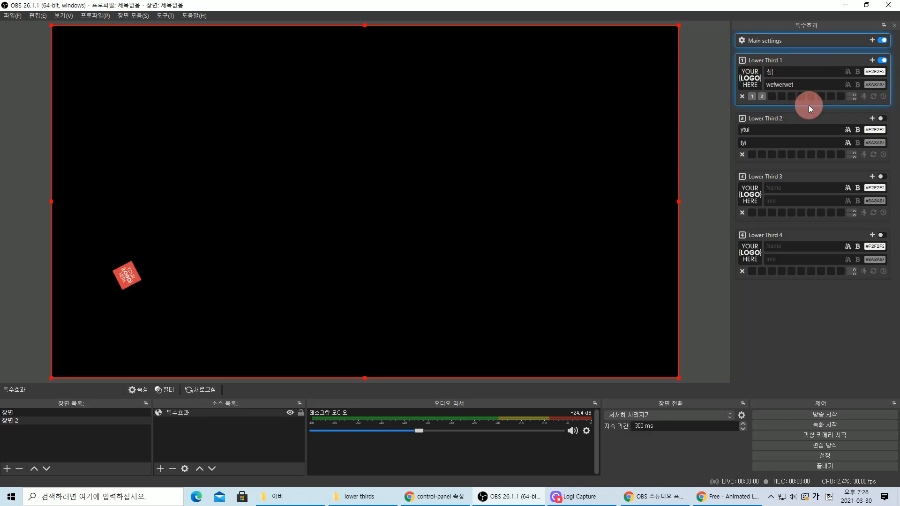
{"action": "key", "text": "BackSpace"}
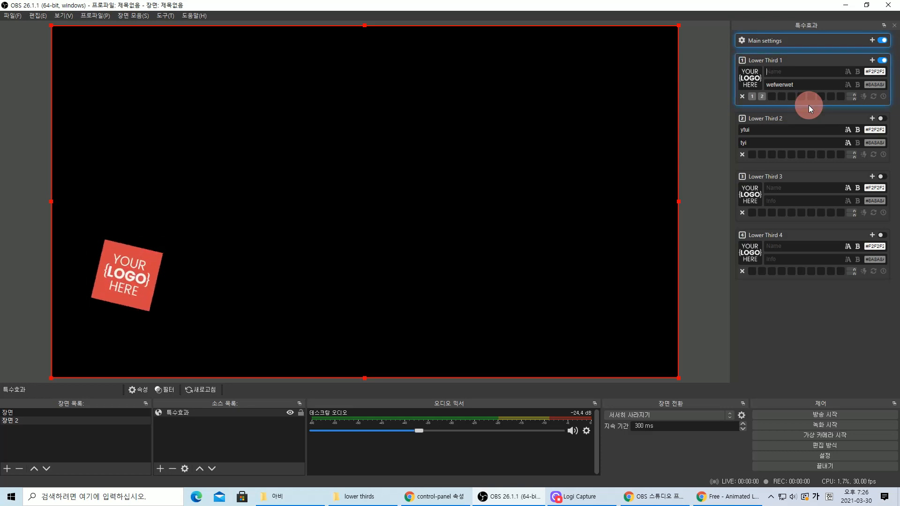
{"action": "type", "text": "지"}
{"action": "key", "text": "BackSpace"}
{"action": "type", "text": "주시"}
{"action": "key", "text": "Tab"}
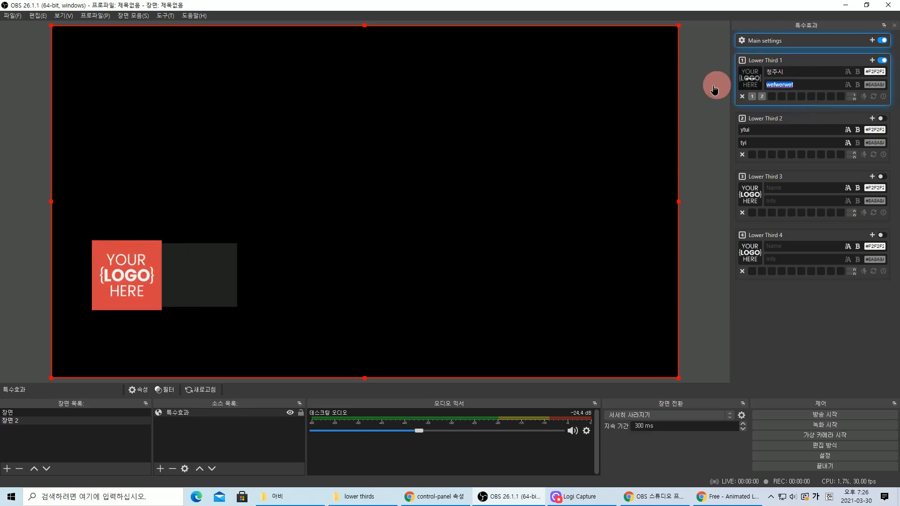
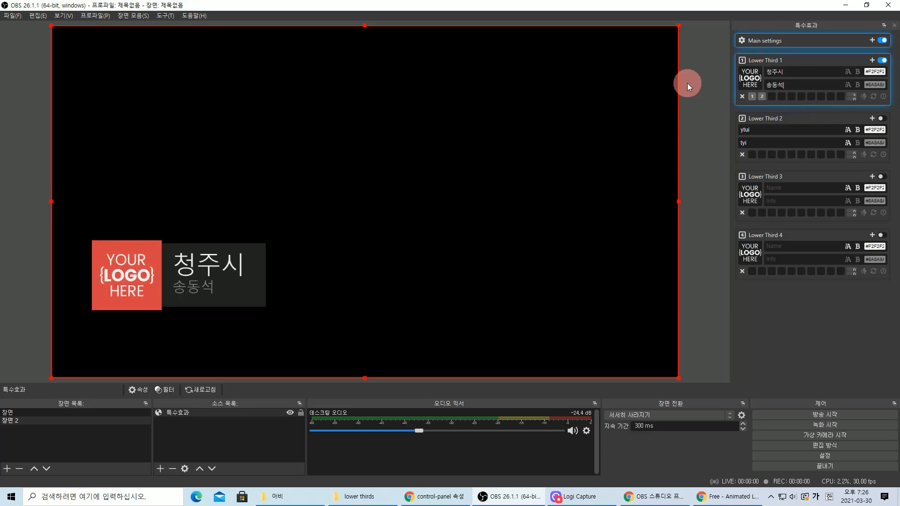
- Toggle Lower Third 1 off, on and off again to test it, leaving it hidden
{"action": "left_click", "coordinate": [886, 62]}
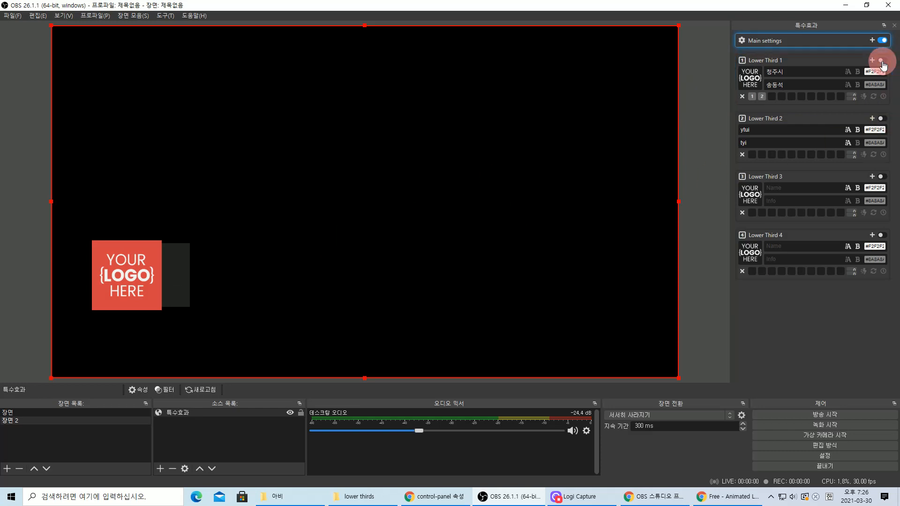
{"action": "left_click", "coordinate": [882, 62]}
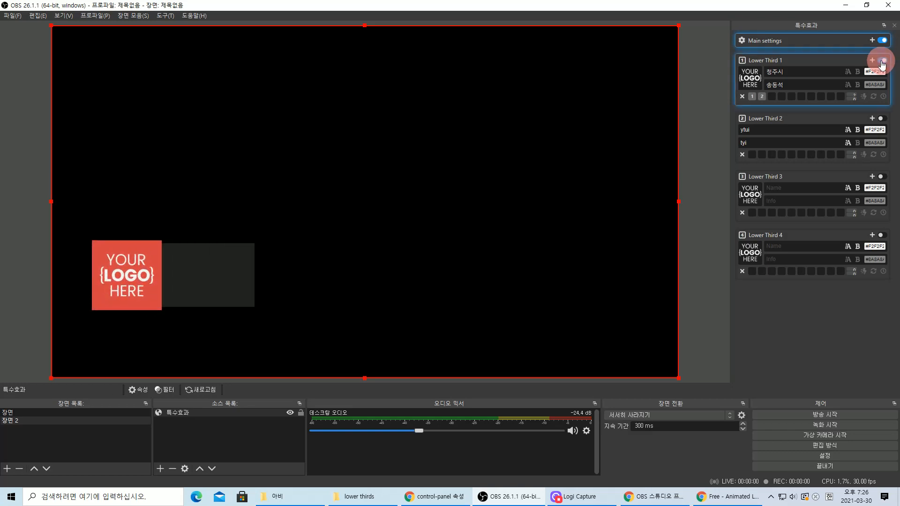
{"action": "left_click", "coordinate": [882, 63]}
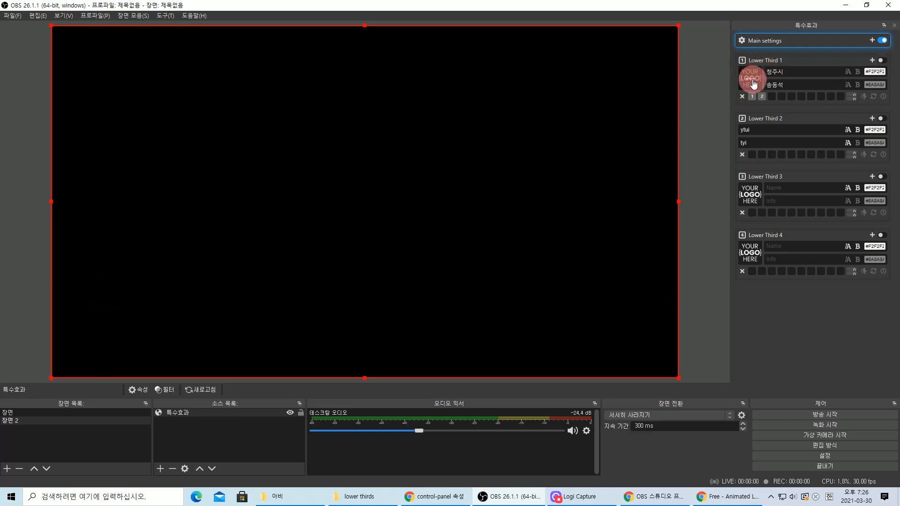
- Browse the bundled logos for Lower Third 1, cancel without choosing, and un-maximise OBS
{"action": "left_click", "coordinate": [750, 80]}
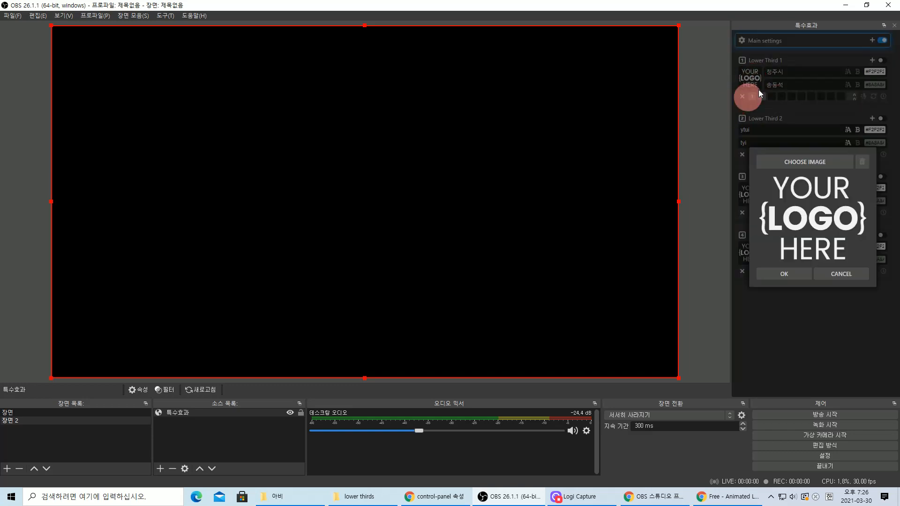
{"action": "left_click", "coordinate": [816, 160]}
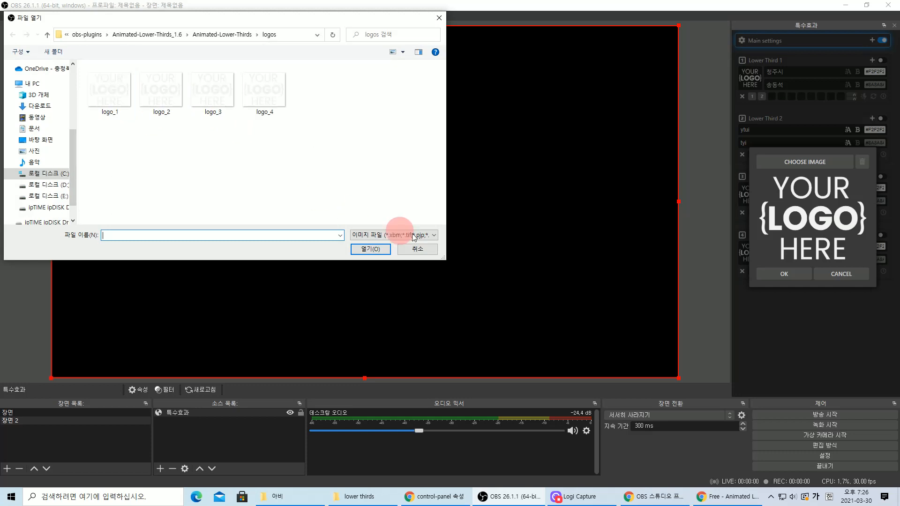
{"action": "left_click", "coordinate": [105, 89]}
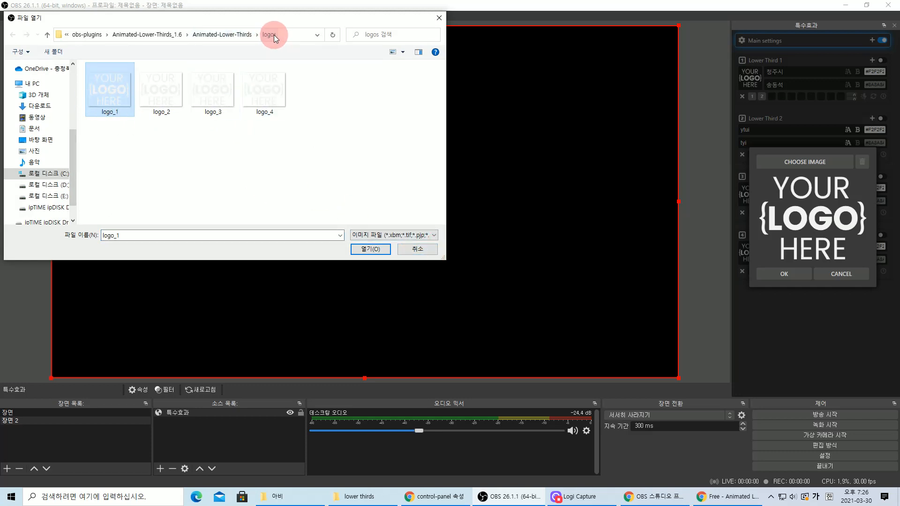
{"action": "left_click", "coordinate": [338, 154]}
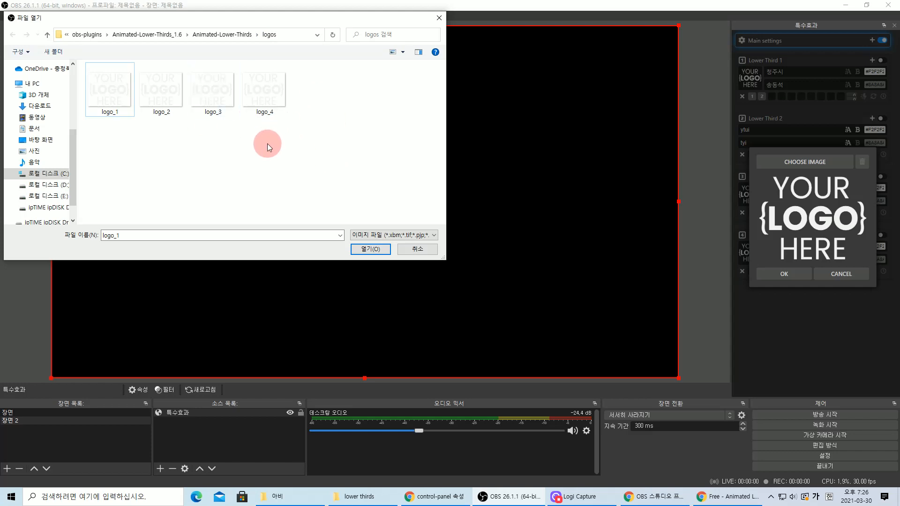
{"action": "left_click", "coordinate": [427, 253]}
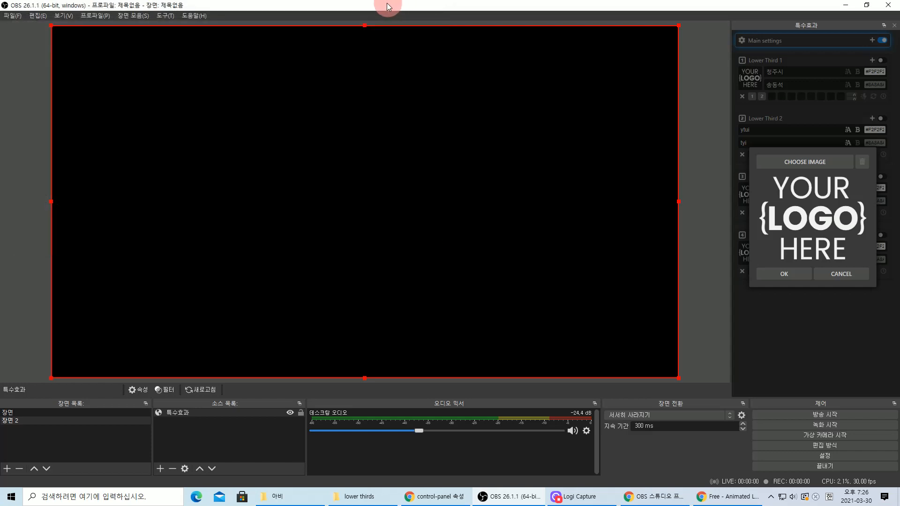
{"action": "left_click_drag", "start_coordinate": [390, 4], "coordinate": [645, 9]}
- Bring File Explorer forward and open the Animated-Lower-Thirds logos folder
{"action": "left_click_drag", "start_coordinate": [288, 142], "coordinate": [484, 87]}
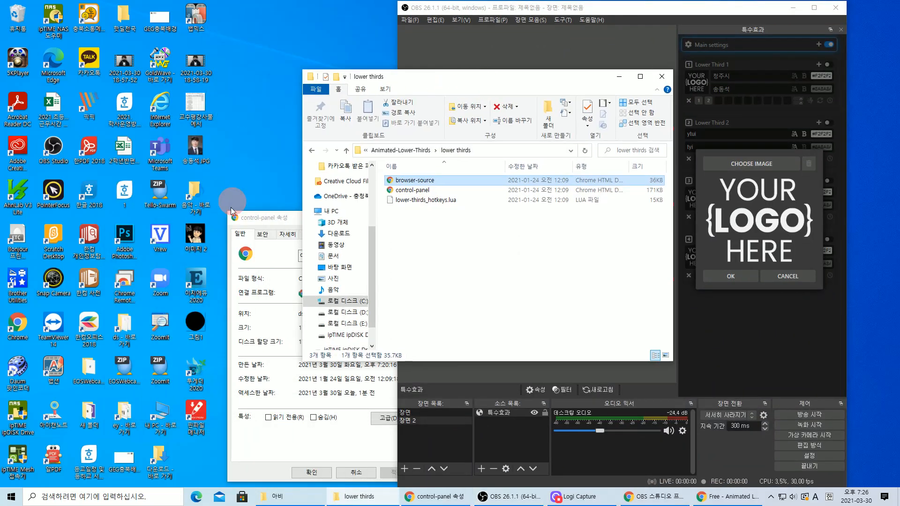
{"action": "left_click", "coordinate": [274, 224]}
{"action": "left_click", "coordinate": [462, 226]}
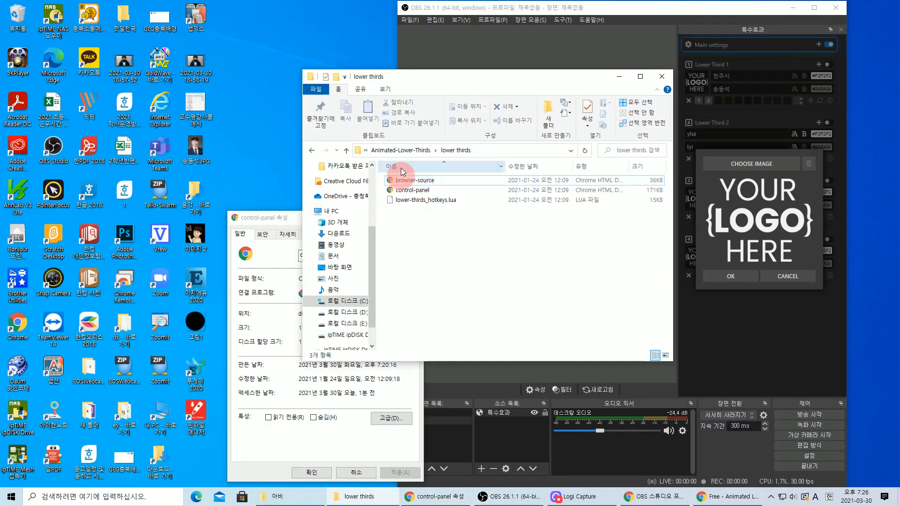
{"action": "left_click", "coordinate": [413, 149]}
{"action": "double_click", "coordinate": [419, 193]}
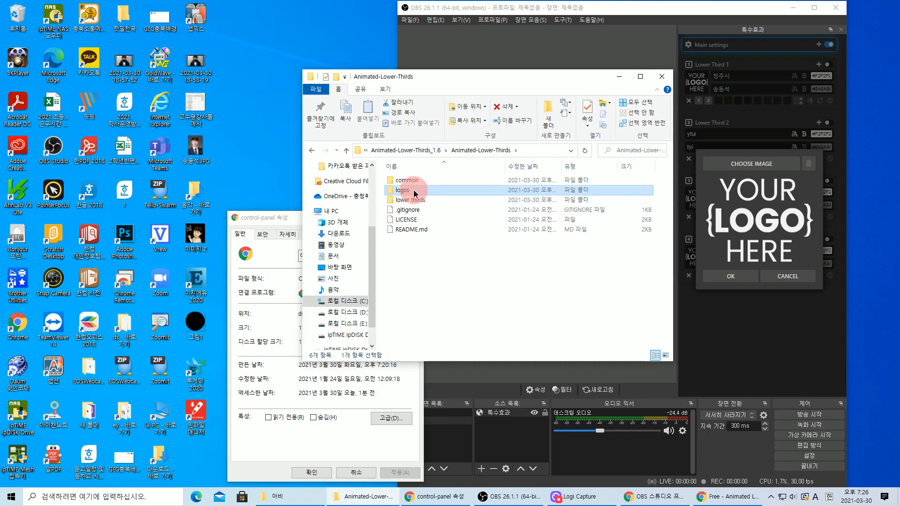
- Drag 이미지 2 from the desktop into the logos folder, granting administrator permission
{"action": "left_click", "coordinate": [197, 237]}
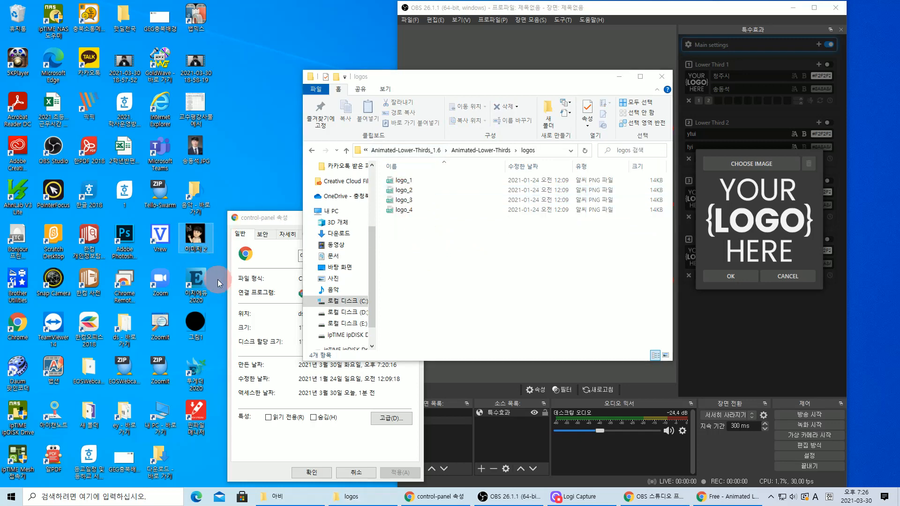
{"action": "left_click_drag", "start_coordinate": [196, 237], "coordinate": [449, 260]}
{"action": "left_click", "coordinate": [424, 186]}
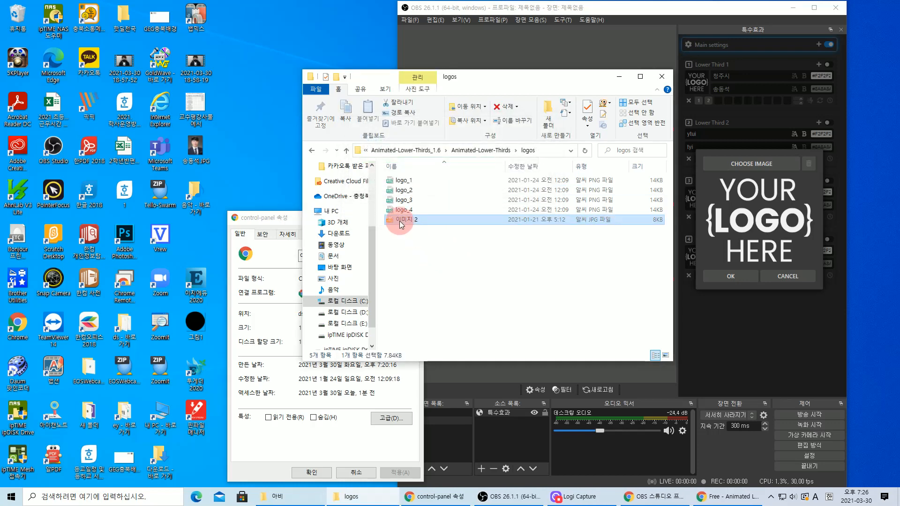
{"action": "right_click", "coordinate": [403, 219]}
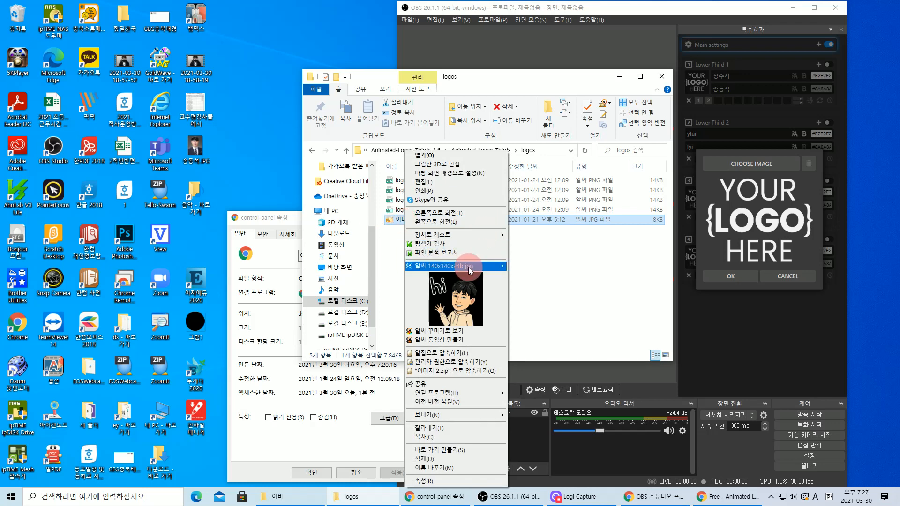
- Convert 이미지 2 to PNG with ALSee's image format conversion tool
{"action": "mouse_move", "coordinate": [504, 269]}
{"action": "left_click", "coordinate": [565, 302]}
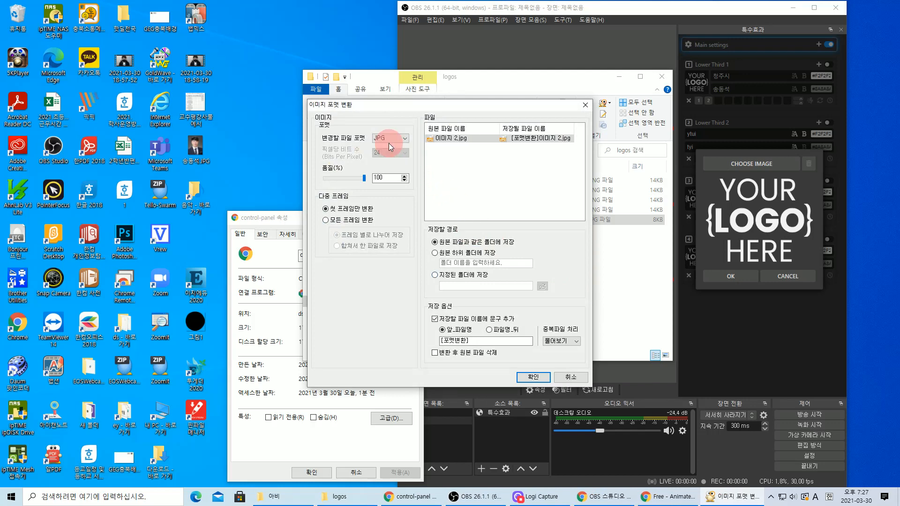
{"action": "left_click", "coordinate": [390, 143]}
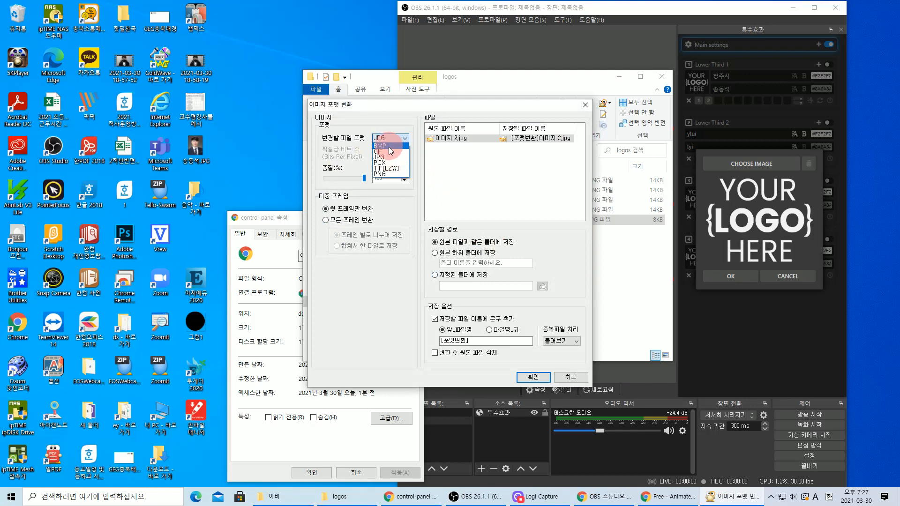
{"action": "left_click", "coordinate": [392, 174]}
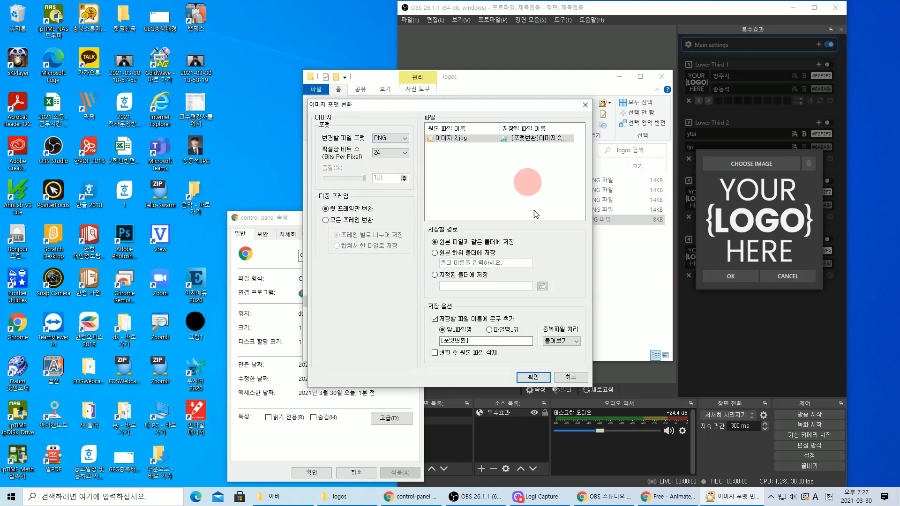
{"action": "left_click", "coordinate": [533, 377]}
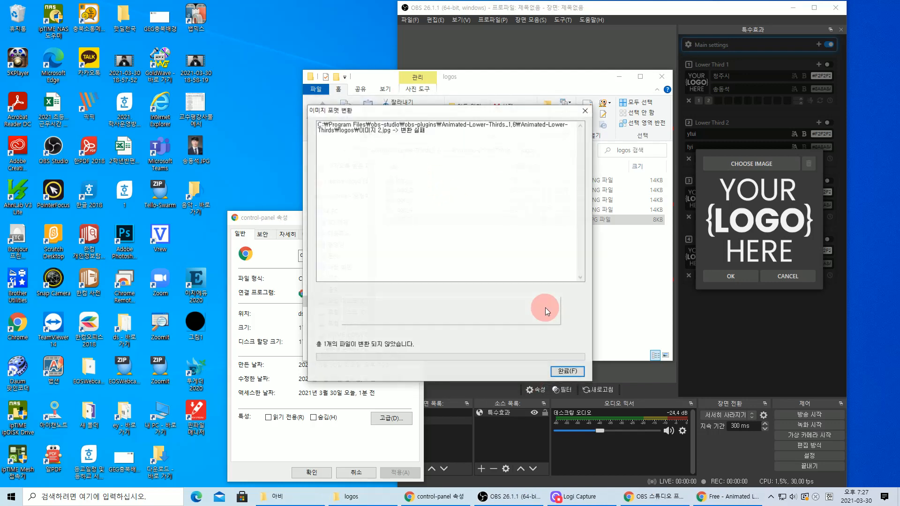
{"action": "left_click", "coordinate": [568, 372]}
- Cut 이미지 2 out of the logos folder and paste it back onto the desktop
{"action": "left_click", "coordinate": [410, 219]}
{"action": "right_click", "coordinate": [409, 219]}
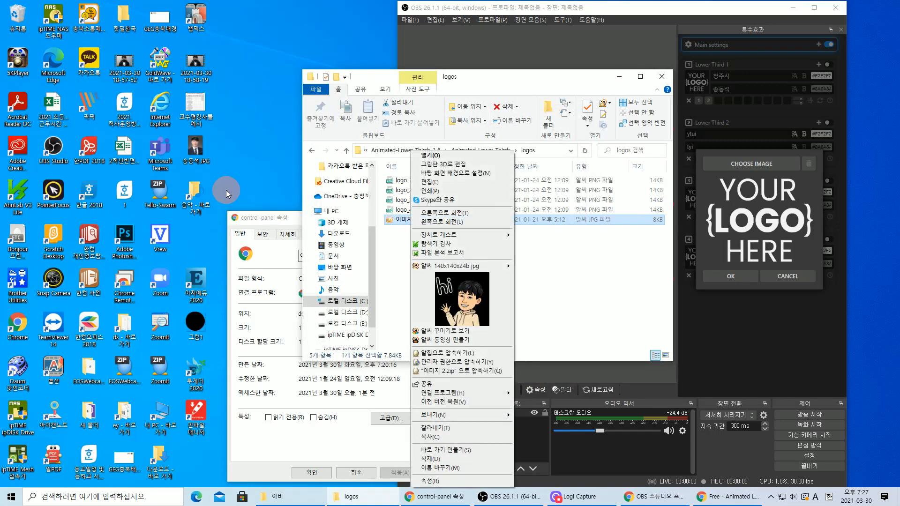
{"action": "left_click", "coordinate": [412, 231]}
{"action": "left_click", "coordinate": [248, 173]}
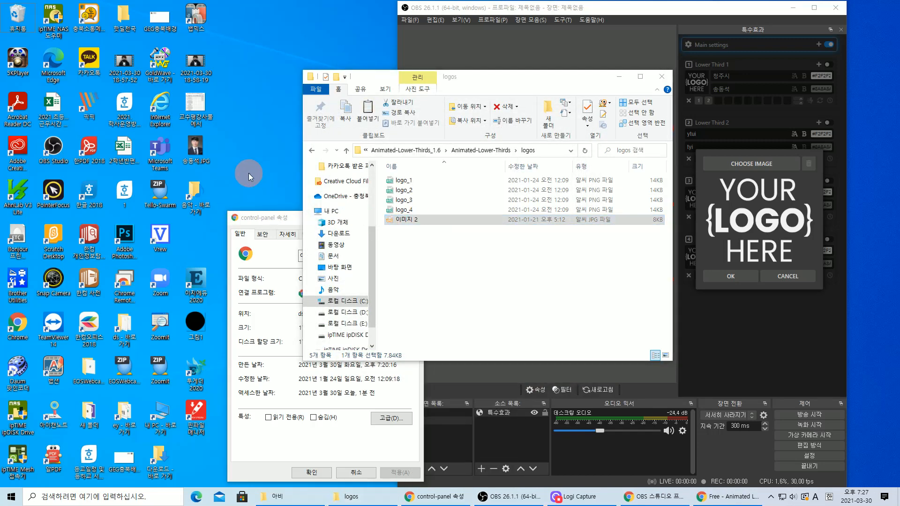
{"action": "key", "text": "ctrl+v"}
- Convert the desktop 이미지 2 to PNG, producing [포맷변환]이미지 2.png
{"action": "right_click", "coordinate": [198, 237]}
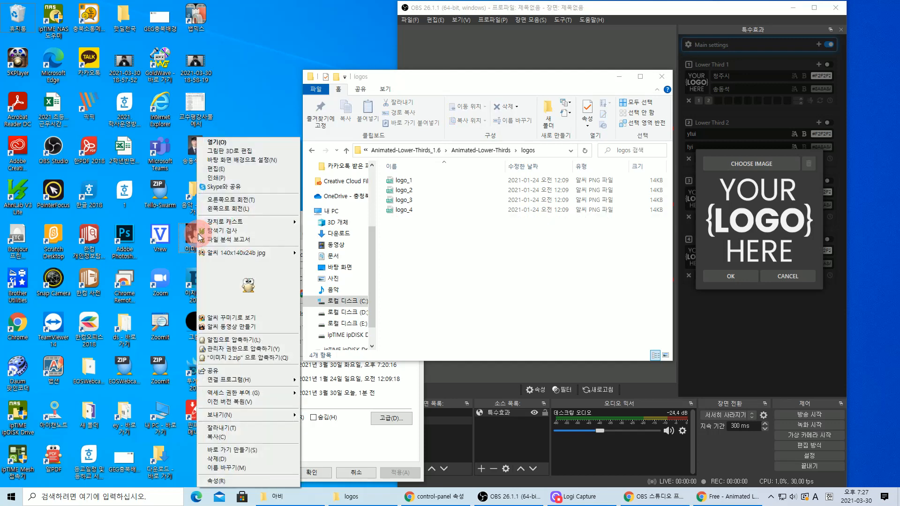
{"action": "mouse_move", "coordinate": [277, 254]}
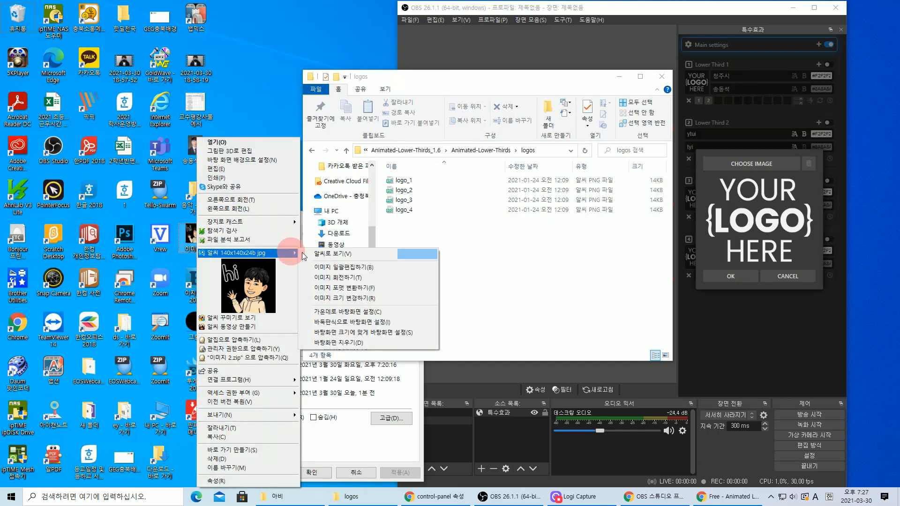
{"action": "left_click", "coordinate": [344, 288]}
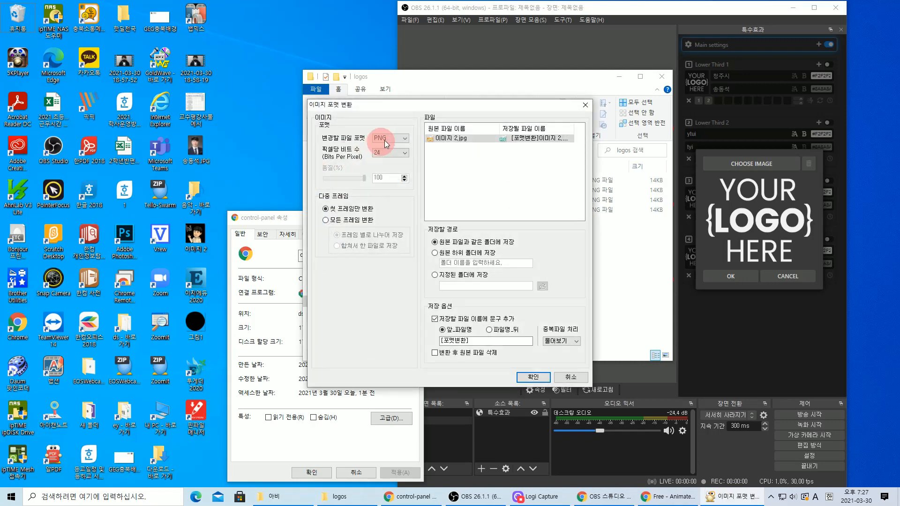
{"action": "left_click", "coordinate": [531, 374]}
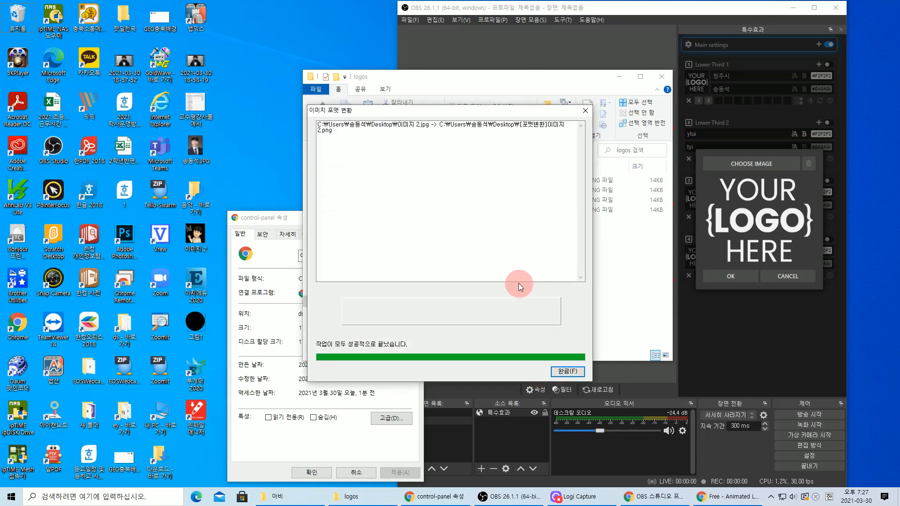
- Close the conversion report and move [포맷변환]이미지 2 into the logos folder, approving admin permission
{"action": "left_click", "coordinate": [568, 372]}
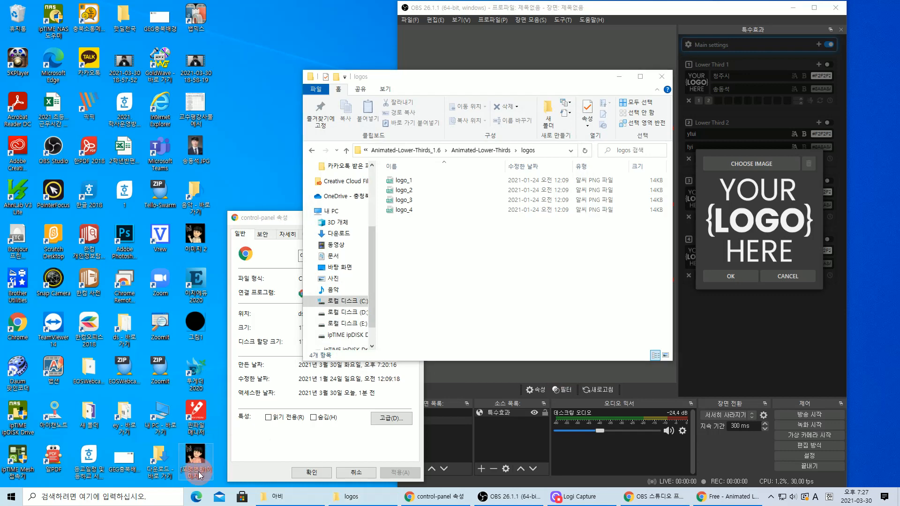
{"action": "left_click_drag", "start_coordinate": [197, 460], "coordinate": [442, 281]}
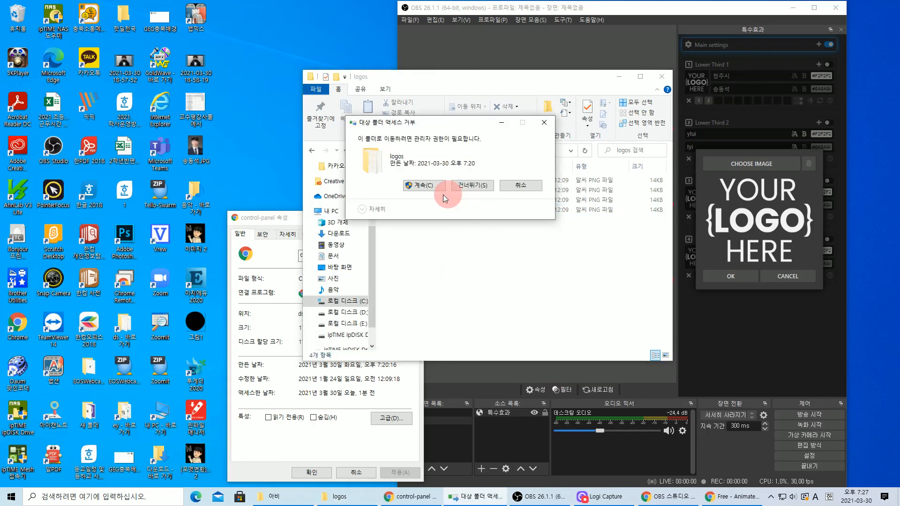
{"action": "left_click", "coordinate": [428, 194]}
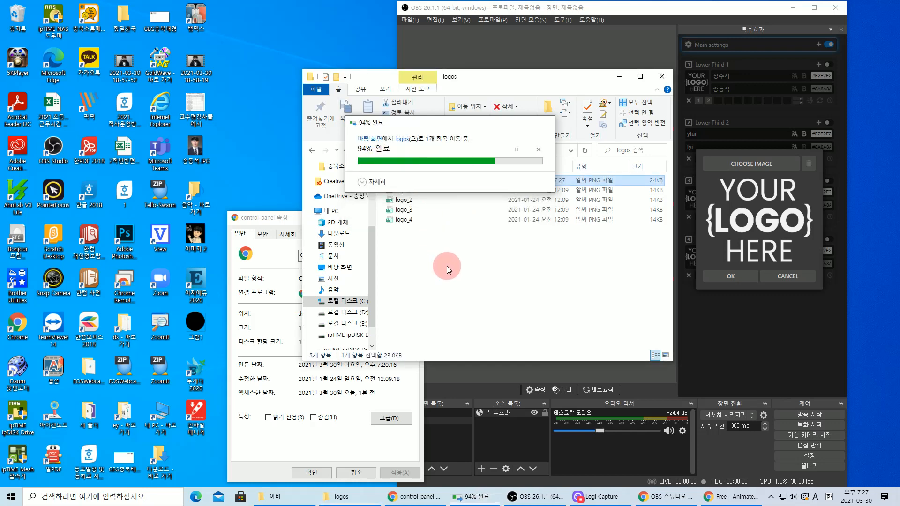
- Check the moved file's name, leave it unchanged, and move the Explorer window aside
{"action": "left_click", "coordinate": [434, 181]}
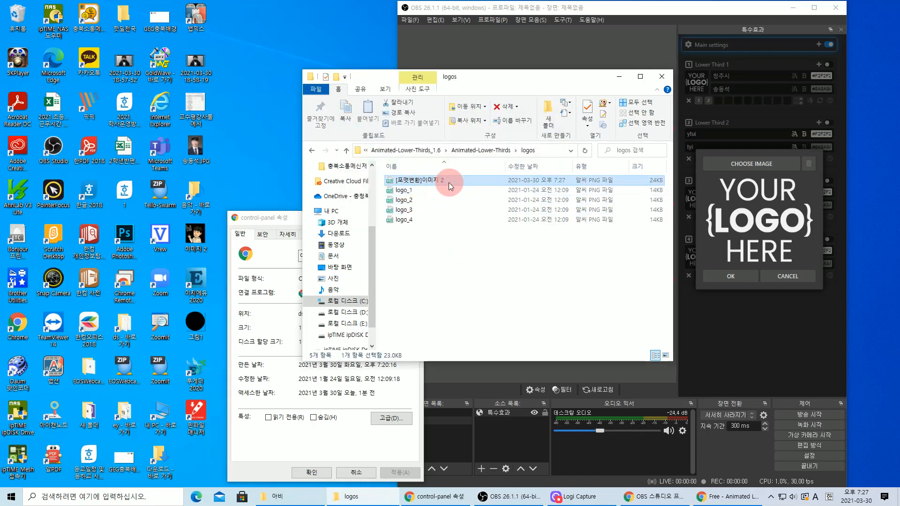
{"action": "left_click", "coordinate": [449, 182]}
{"action": "left_click", "coordinate": [469, 210]}
{"action": "left_click_drag", "start_coordinate": [507, 78], "coordinate": [343, 91]}
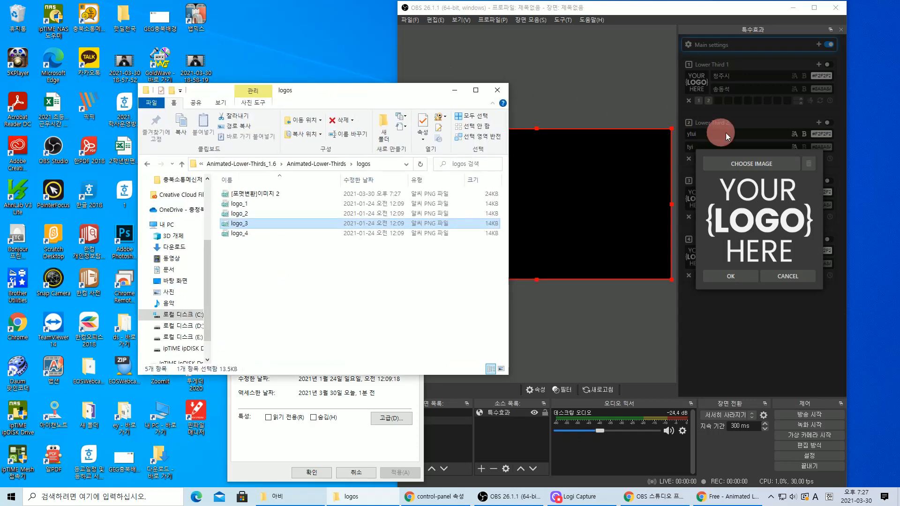
- Set Lower Third 1's logo to the [포맷변환]이미지 2 image
{"action": "left_click", "coordinate": [748, 165]}
{"action": "left_click", "coordinate": [520, 101]}
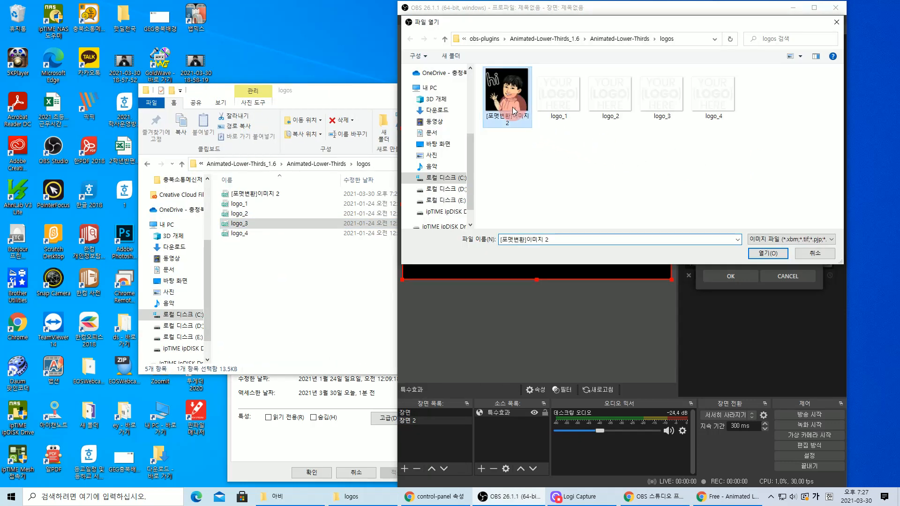
{"action": "left_click", "coordinate": [769, 253]}
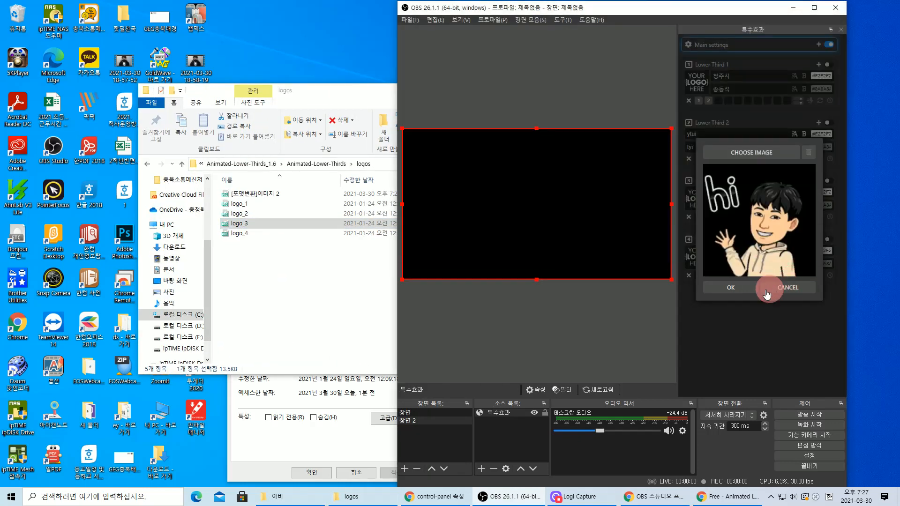
{"action": "left_click", "coordinate": [736, 284]}
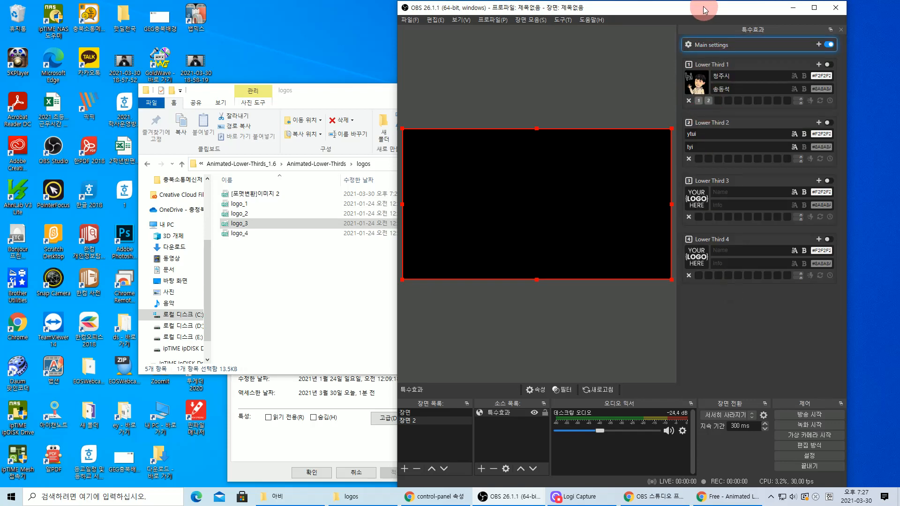
- Turn Lower Third 1 on in the preview and maximize the OBS window
{"action": "left_click_drag", "start_coordinate": [704, 9], "coordinate": [625, 26]}
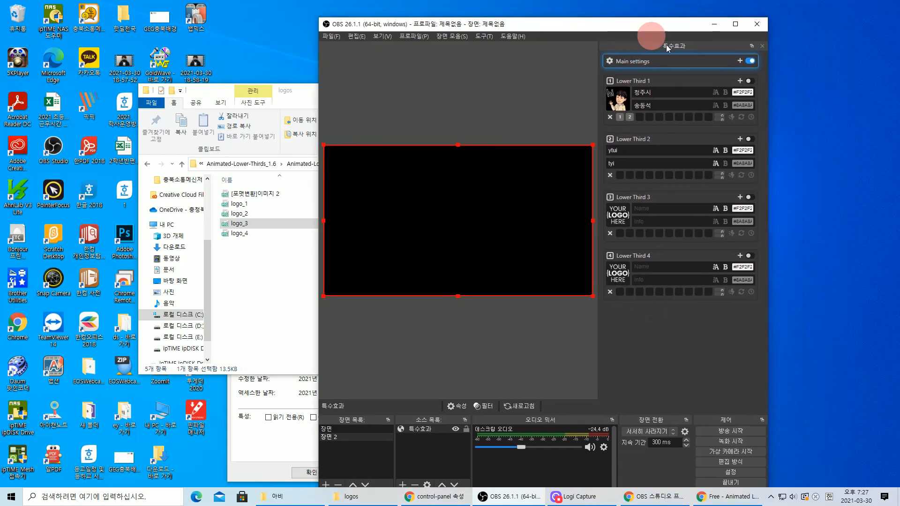
{"action": "left_click", "coordinate": [752, 82]}
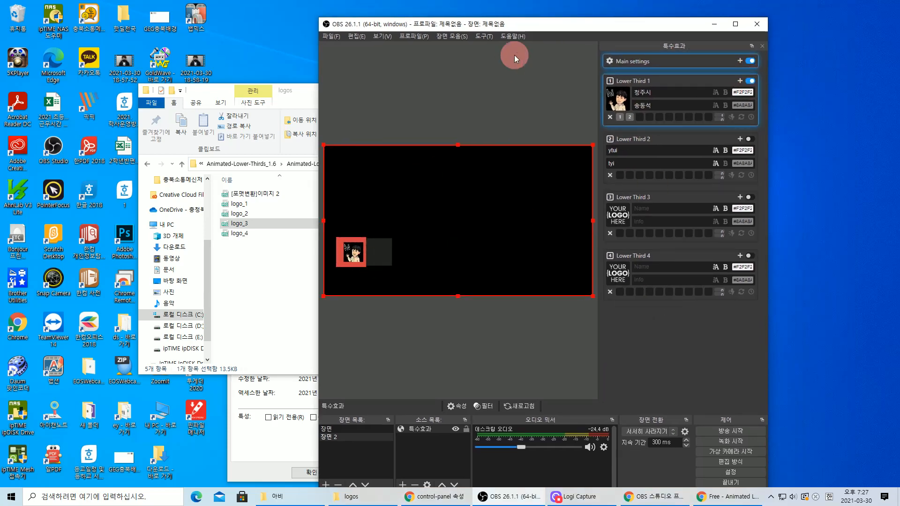
{"action": "double_click", "coordinate": [524, 22]}
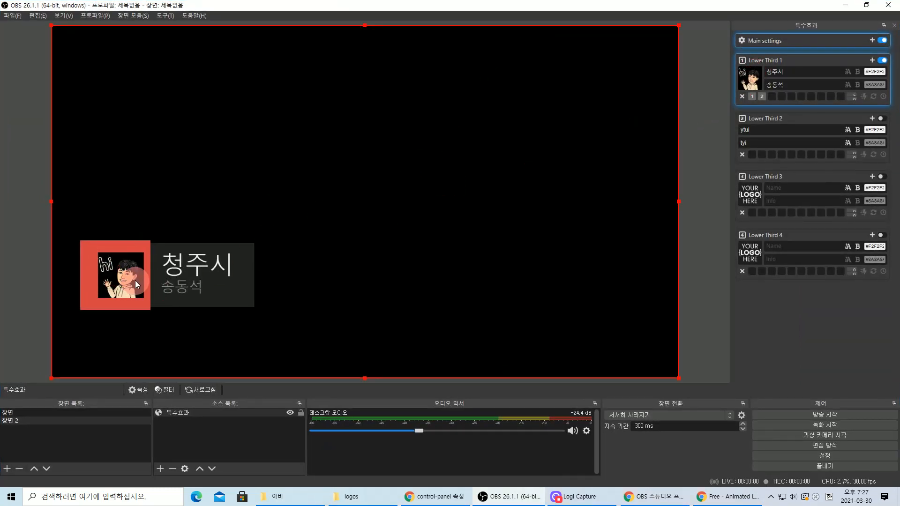
- Toggle Lower Third 1 off, on, and off again, leaving it hidden
{"action": "left_click", "coordinate": [882, 61]}
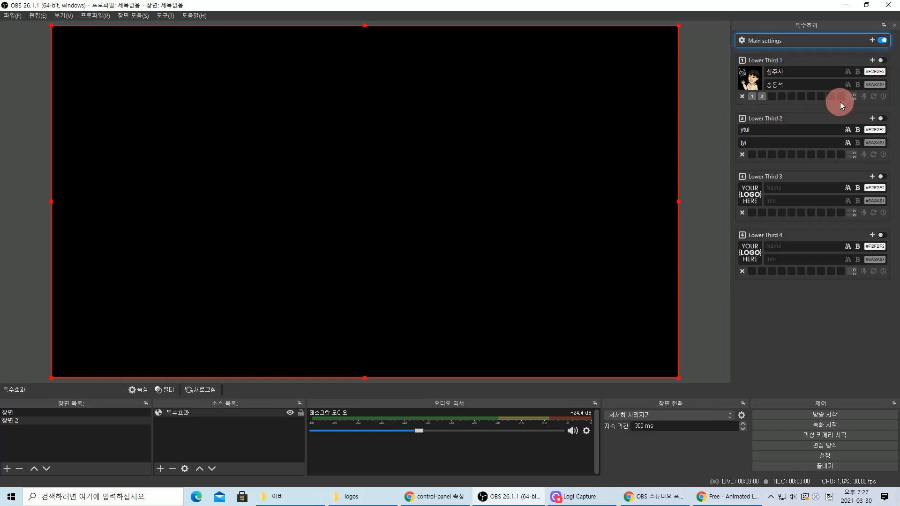
{"action": "left_click", "coordinate": [884, 61]}
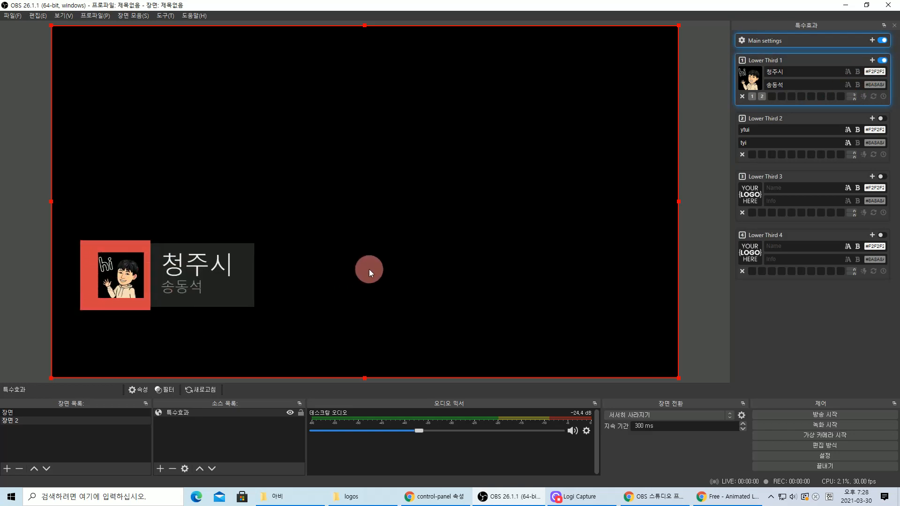
{"action": "left_click", "coordinate": [884, 61]}
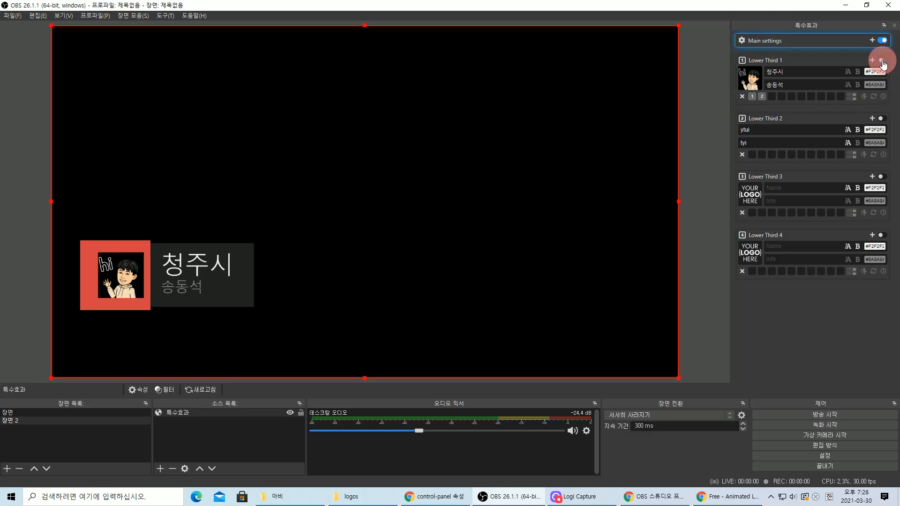
- Switch to scene 장면 and move the webcam circle up to the right middle
{"action": "left_click", "coordinate": [50, 413]}
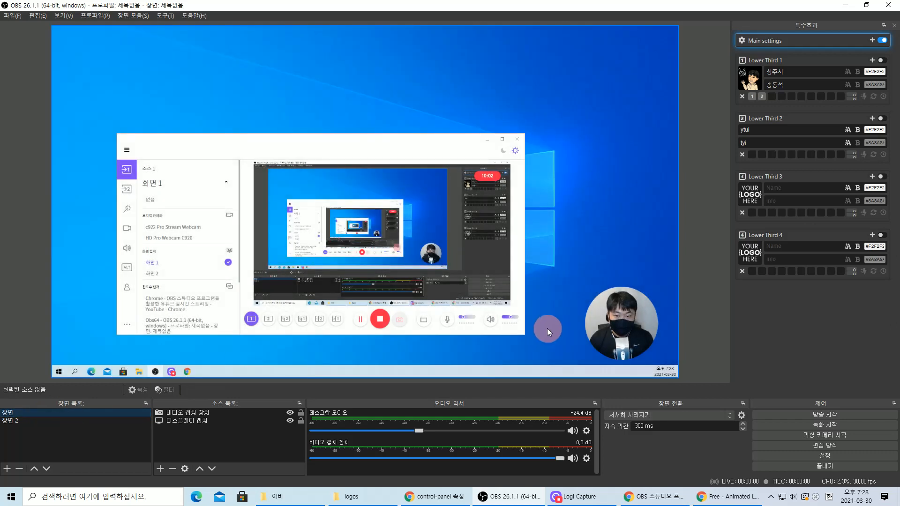
{"action": "left_click", "coordinate": [623, 311]}
{"action": "left_click_drag", "start_coordinate": [623, 310], "coordinate": [624, 244]}
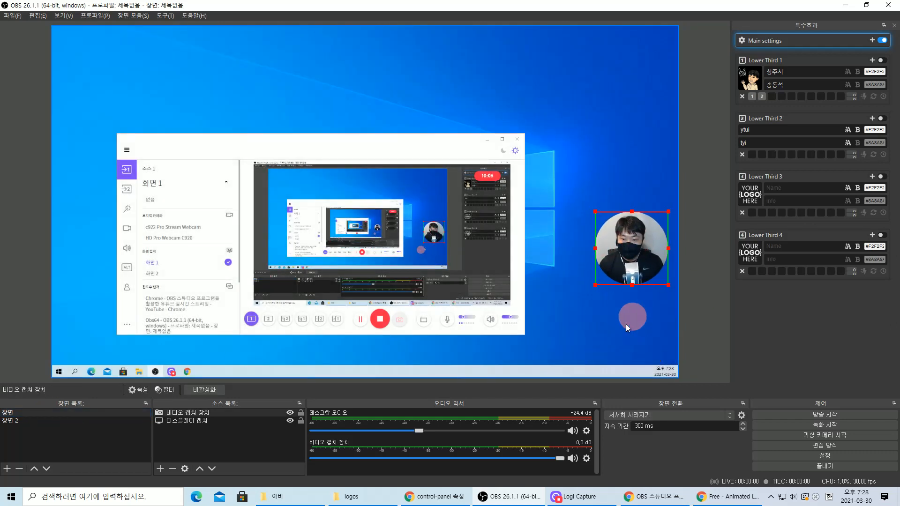
- Test Lower Third 1 over the scene, minimize Logi Capture, then switch to scene 장면 2
{"action": "left_click", "coordinate": [882, 60]}
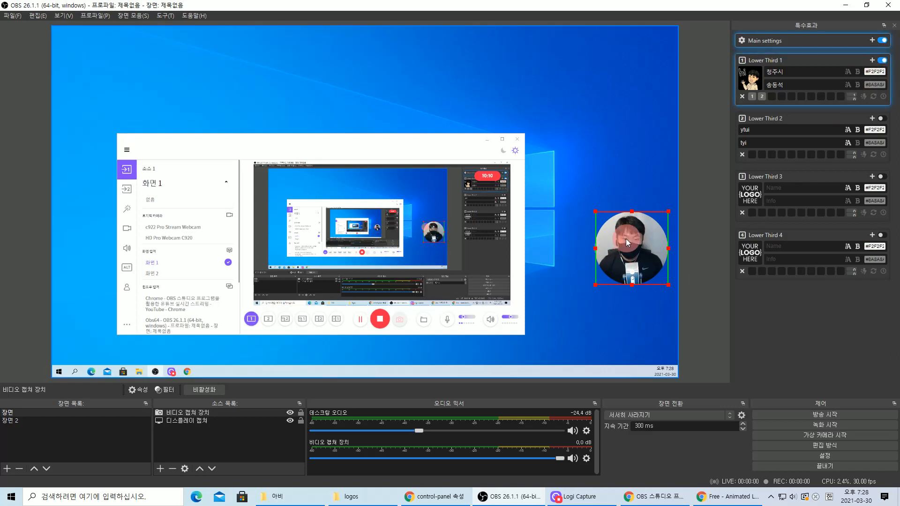
{"action": "left_click", "coordinate": [486, 139]}
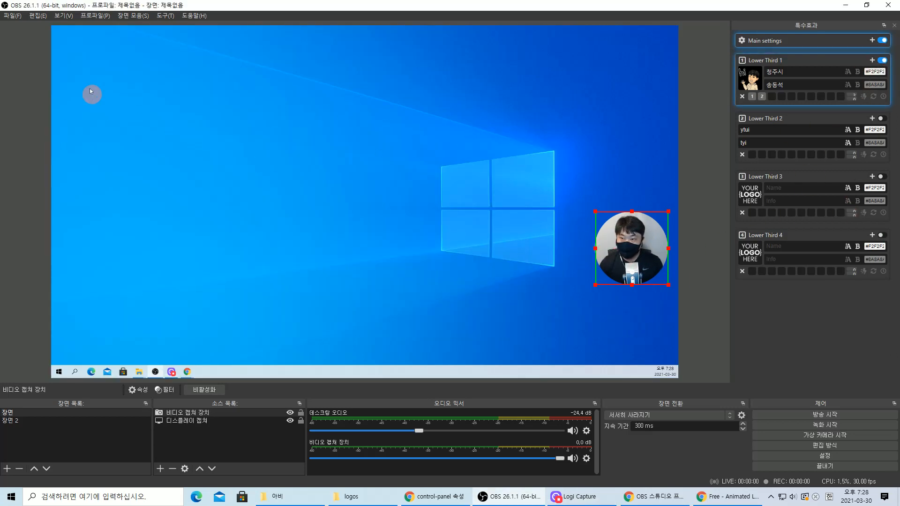
{"action": "left_click", "coordinate": [882, 60]}
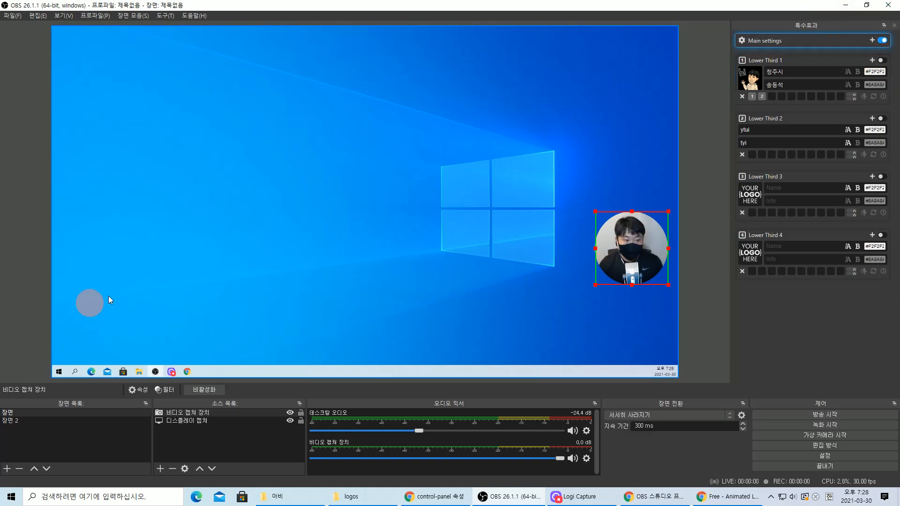
{"action": "left_click", "coordinate": [706, 317]}
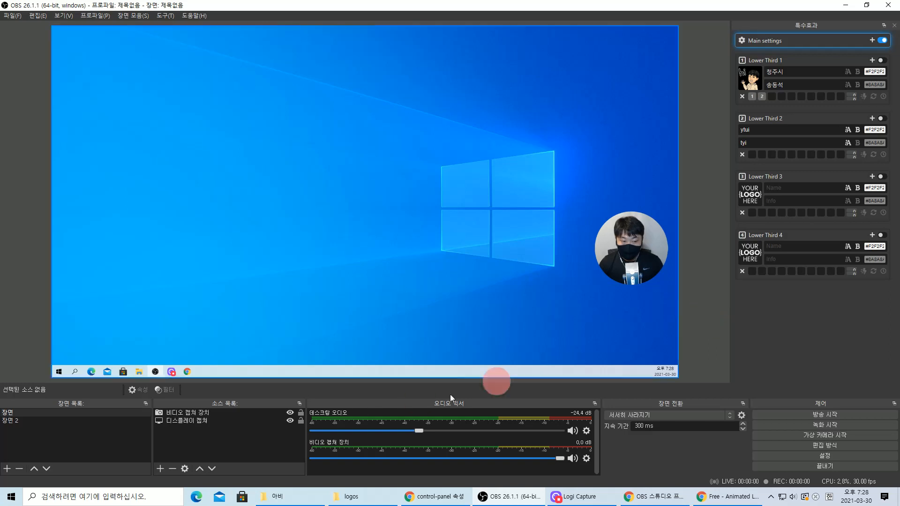
{"action": "left_click", "coordinate": [881, 61]}
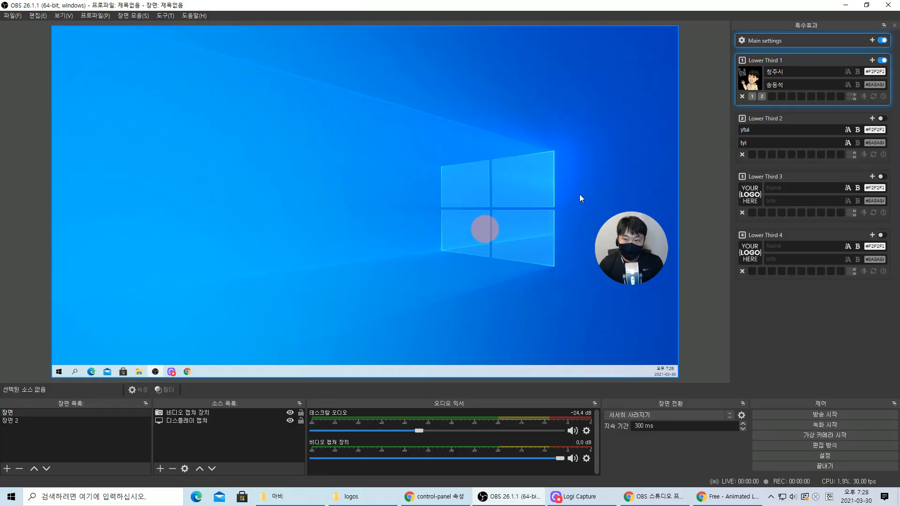
{"action": "left_click", "coordinate": [881, 60]}
{"action": "left_click", "coordinate": [46, 421]}
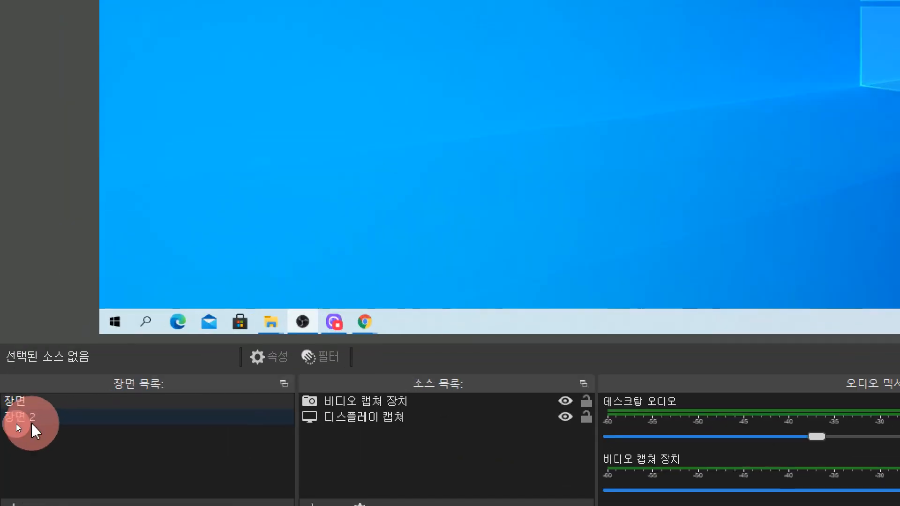
- Copy the 특수효과 source from 장면 2 and paste it as a reference into 장면
{"action": "left_click", "coordinate": [18, 422]}
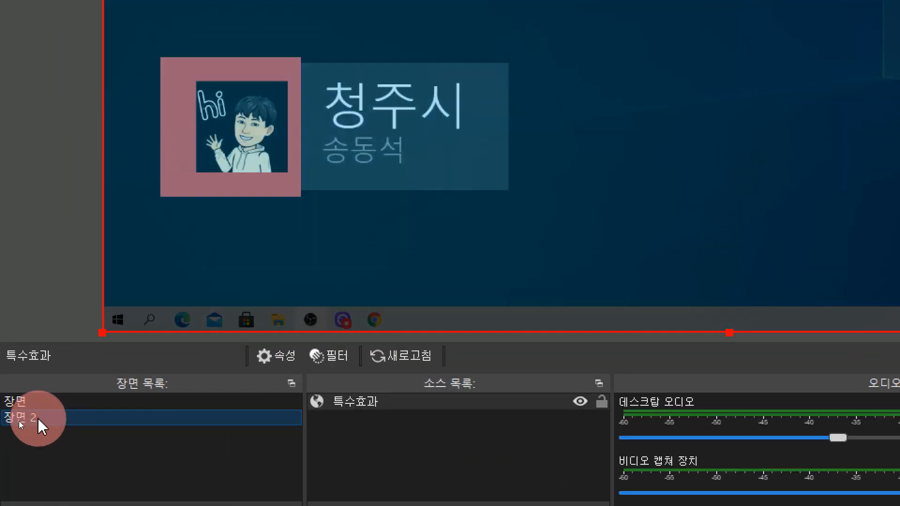
{"action": "right_click", "coordinate": [358, 381]}
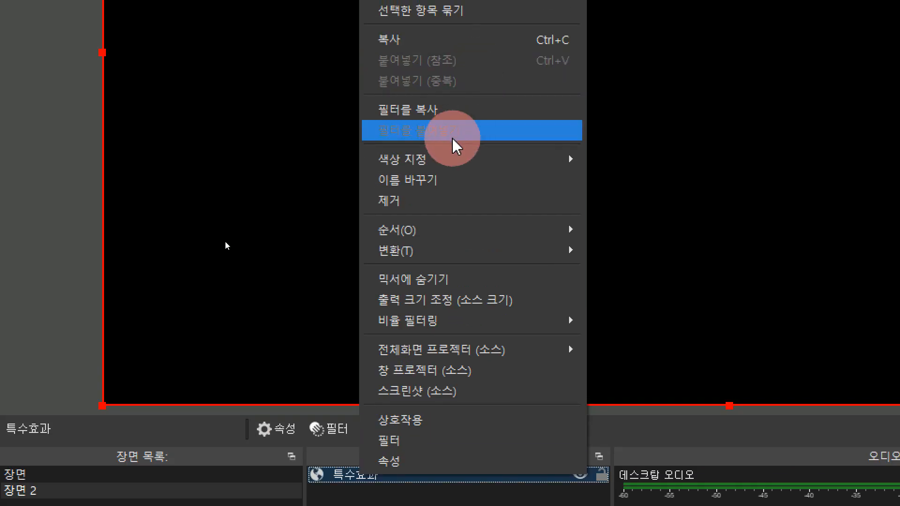
{"action": "left_click", "coordinate": [413, 54]}
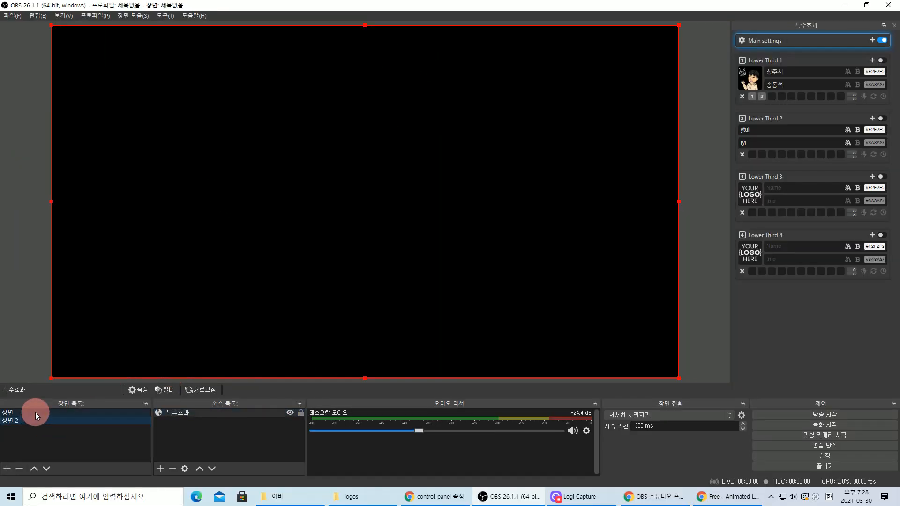
{"action": "left_click", "coordinate": [35, 412]}
{"action": "right_click", "coordinate": [195, 436]}
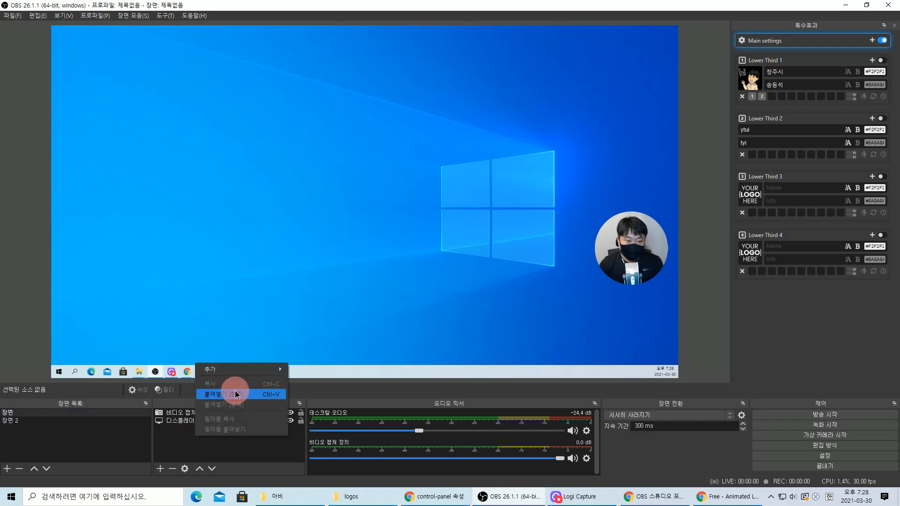
{"action": "left_click", "coordinate": [234, 394]}
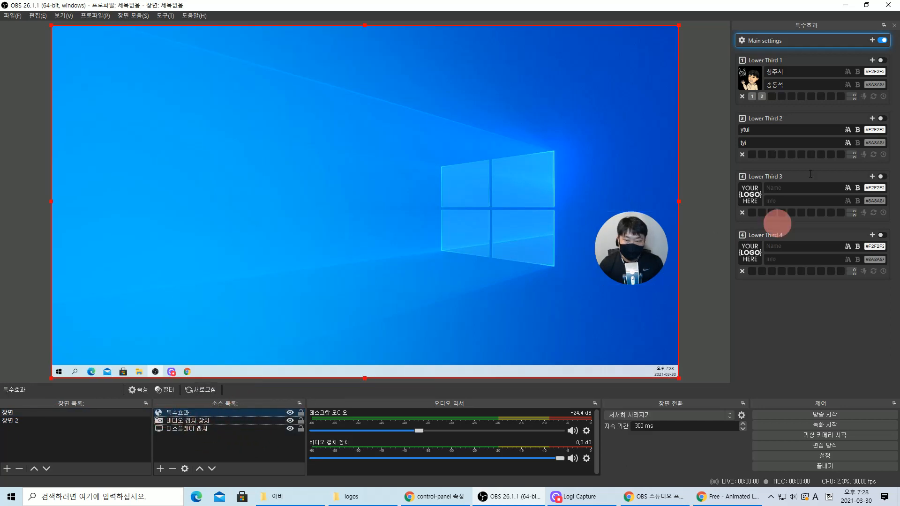
- With Lower Third 1 shown, move the webcam circle left above the lower third
{"action": "left_click", "coordinate": [883, 61]}
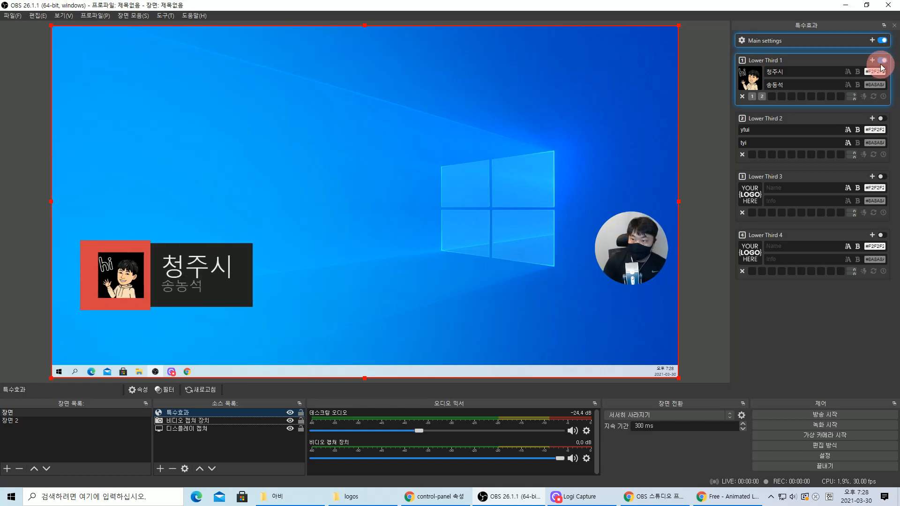
{"action": "left_click_drag", "start_coordinate": [629, 252], "coordinate": [486, 243]}
{"action": "left_click_drag", "start_coordinate": [315, 224], "coordinate": [128, 197]}
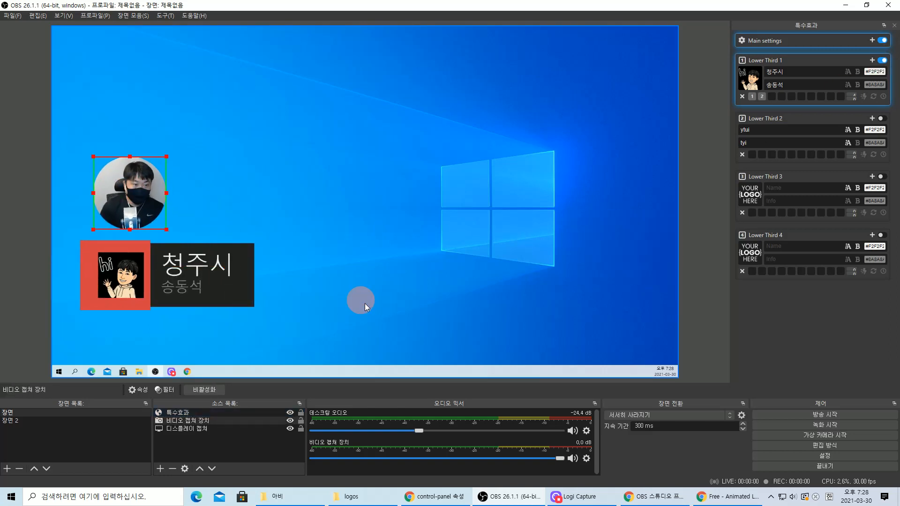
{"action": "left_click", "coordinate": [884, 61]}
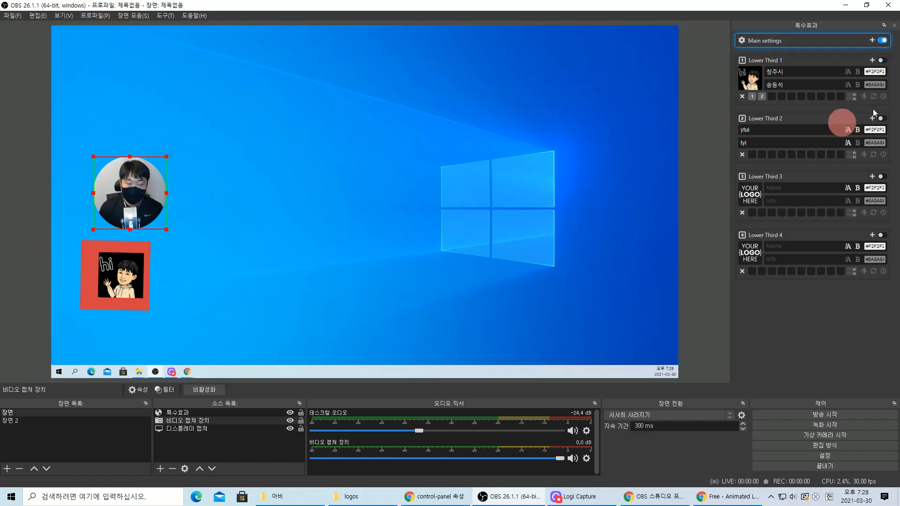
- Show Lower Third 1, drag the webcam circle to the top-left, and expand the lower third's settings
{"action": "left_click", "coordinate": [883, 62]}
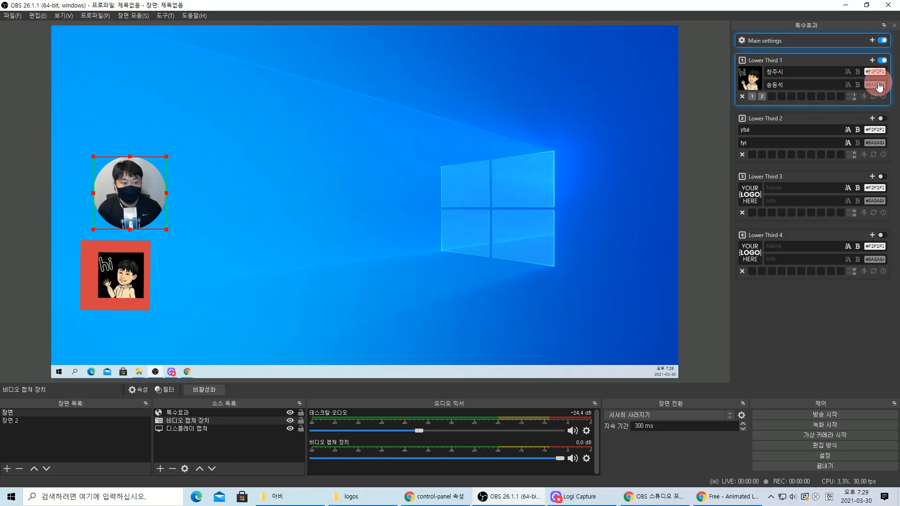
{"action": "left_click_drag", "start_coordinate": [166, 227], "coordinate": [160, 141]}
{"action": "left_click", "coordinate": [160, 141]}
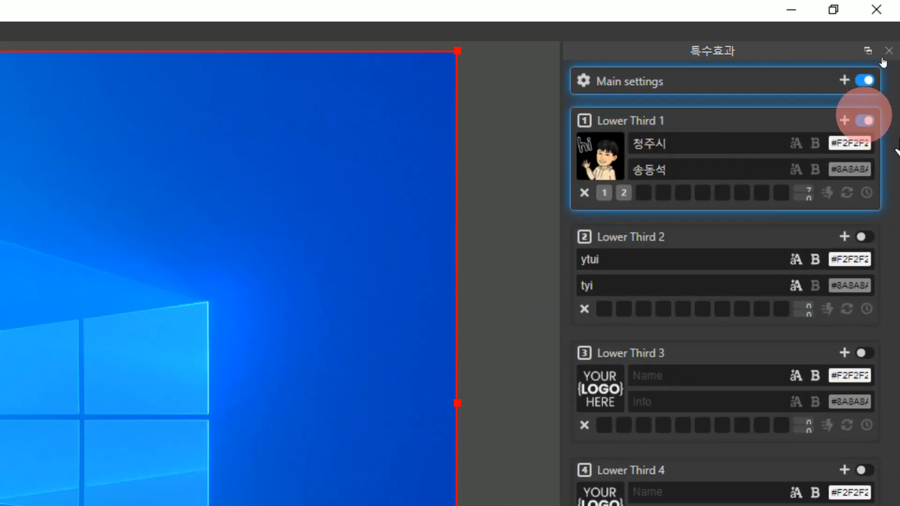
{"action": "left_click", "coordinate": [845, 121]}
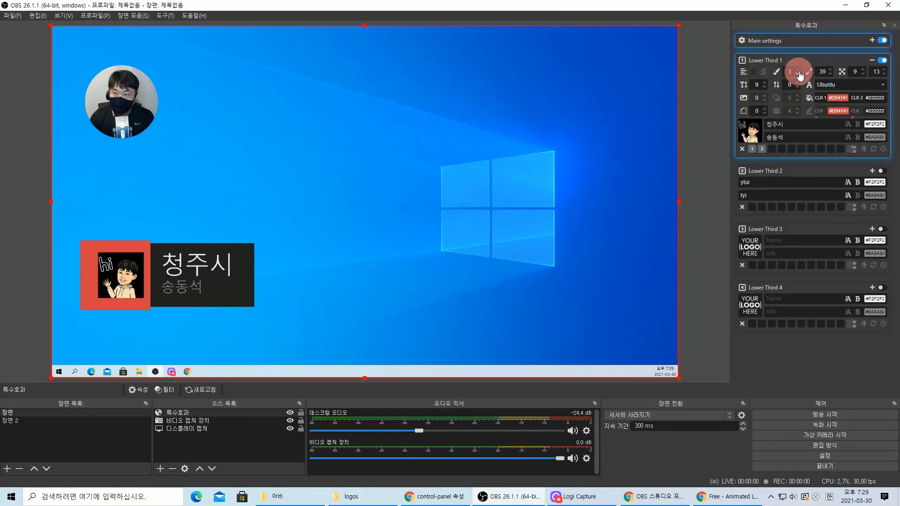
- Cycle through lower third styles 1–3, return to style 1 and turn the avatar logo on
{"action": "left_click", "coordinate": [798, 74]}
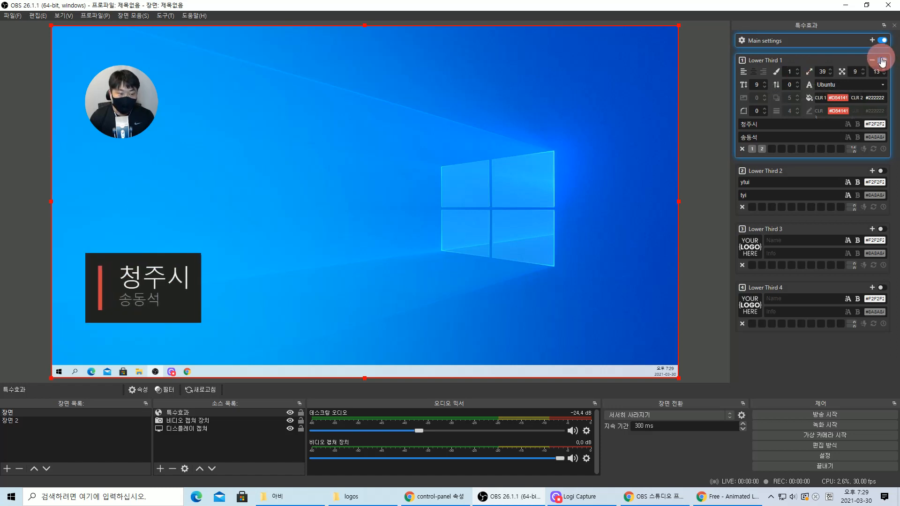
{"action": "left_click", "coordinate": [801, 70]}
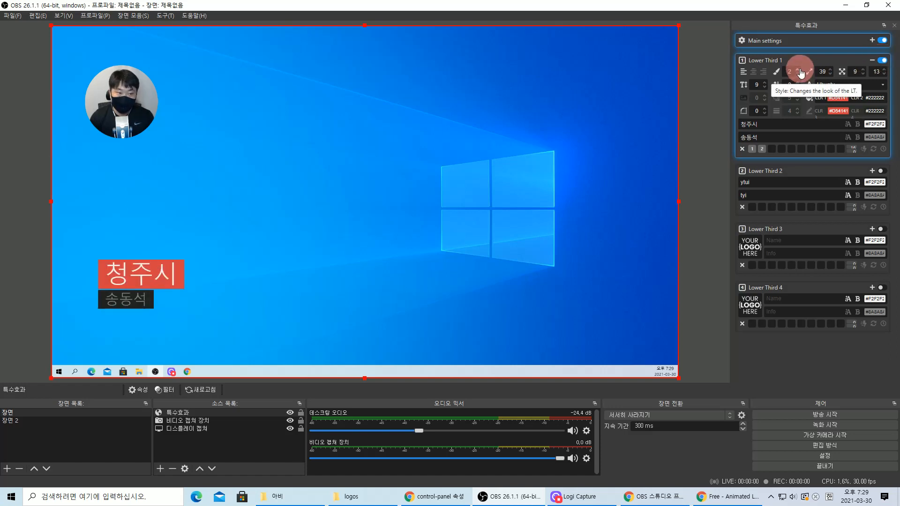
{"action": "left_click", "coordinate": [800, 71]}
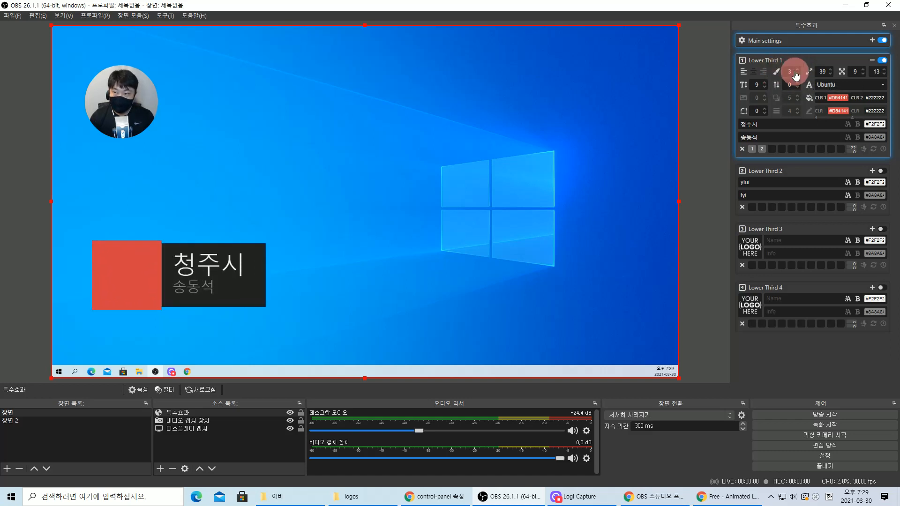
{"action": "left_click", "coordinate": [797, 74]}
{"action": "left_click", "coordinate": [798, 74]}
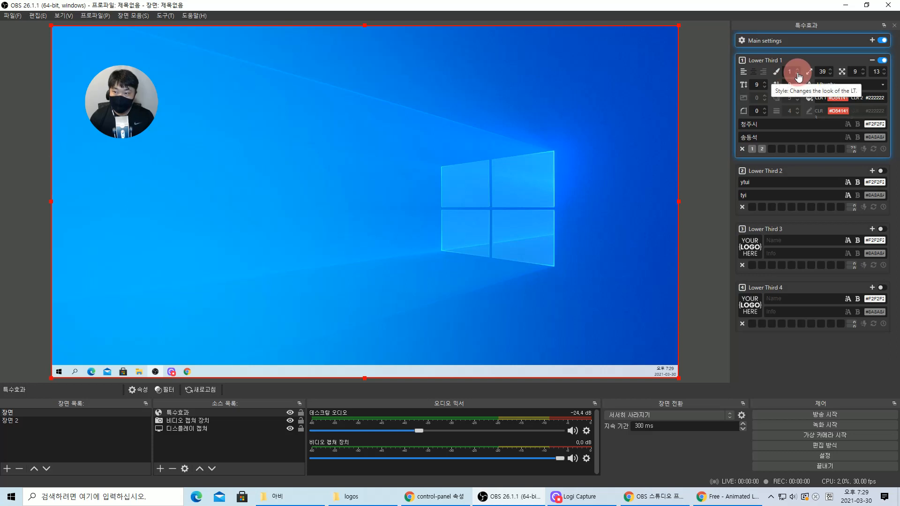
{"action": "left_click", "coordinate": [751, 98]}
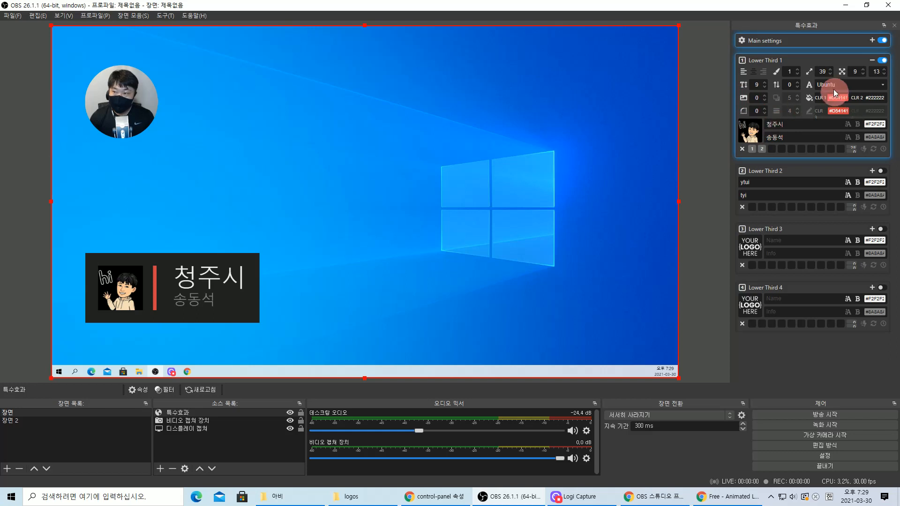
- Compare styles 2 and 3 with the logo, then settle on style 1 with the logo shown
{"action": "left_click", "coordinate": [797, 69]}
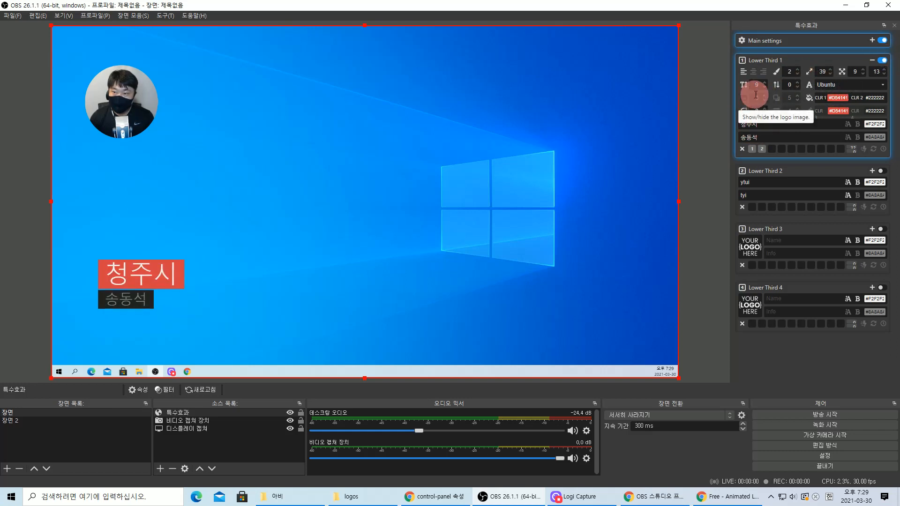
{"action": "left_click", "coordinate": [764, 95]}
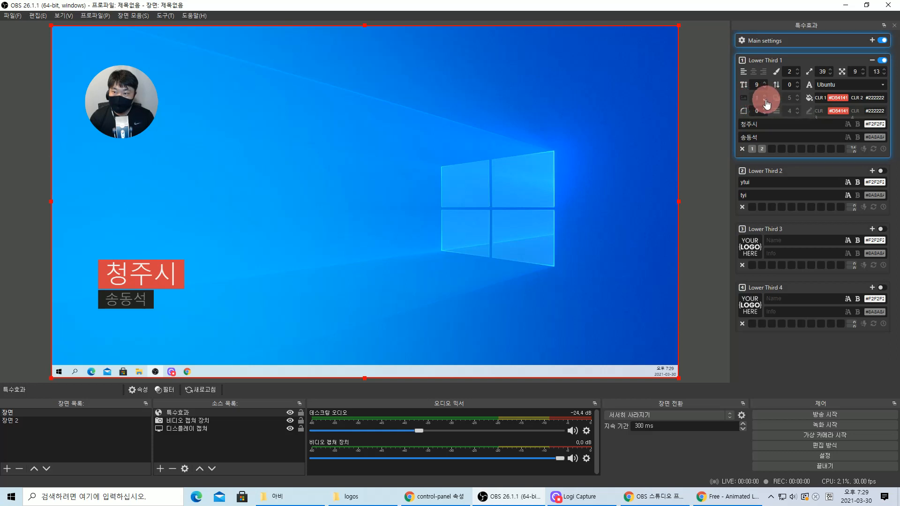
{"action": "left_click", "coordinate": [798, 69]}
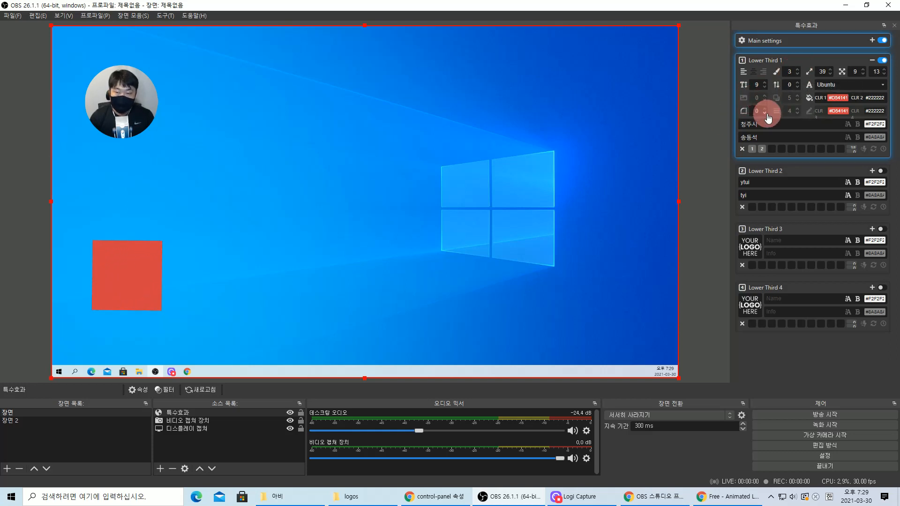
{"action": "left_click", "coordinate": [744, 98]}
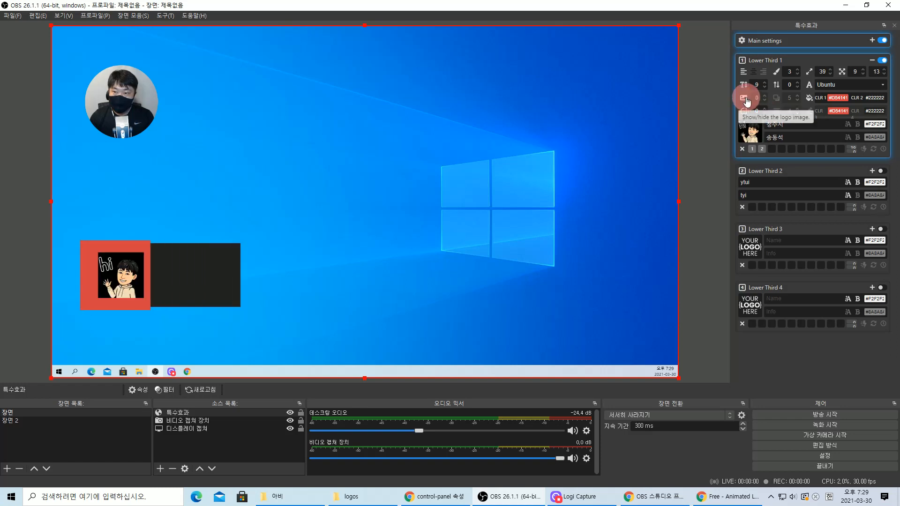
{"action": "left_click", "coordinate": [799, 74]}
{"action": "left_click", "coordinate": [798, 74]}
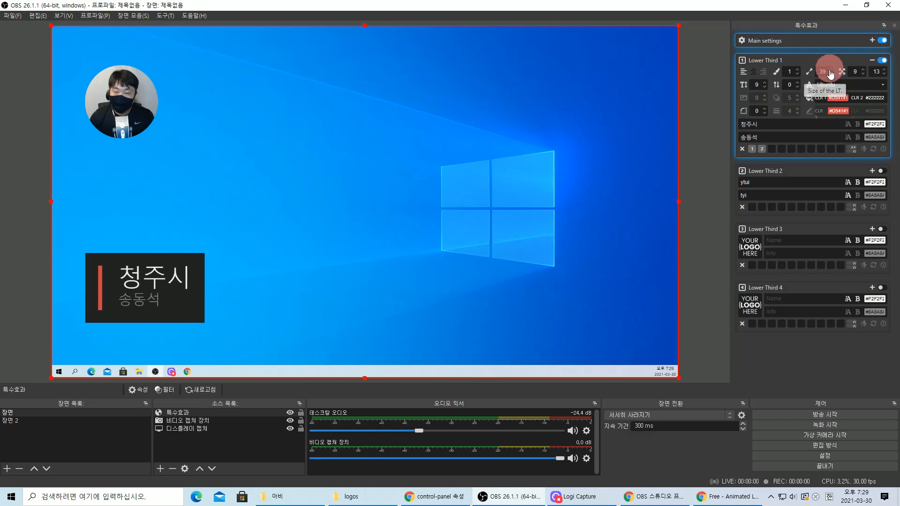
{"action": "left_click", "coordinate": [745, 99]}
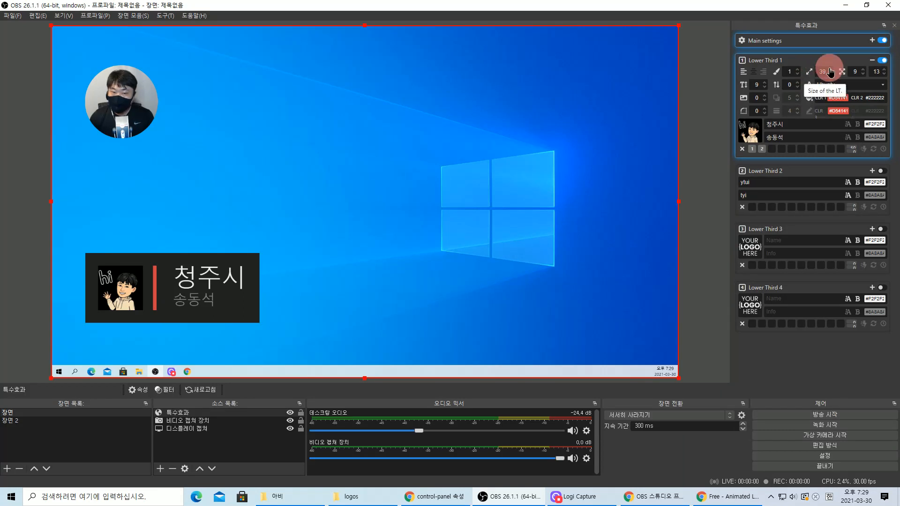
- Shrink Lower Third 1 to size 36 and set its horizontal margin to 80
{"action": "scroll", "coordinate": [829, 71], "scroll_direction": "up", "scroll_amount": 10}
{"action": "scroll", "coordinate": [830, 71], "scroll_direction": "down", "scroll_amount": 7}
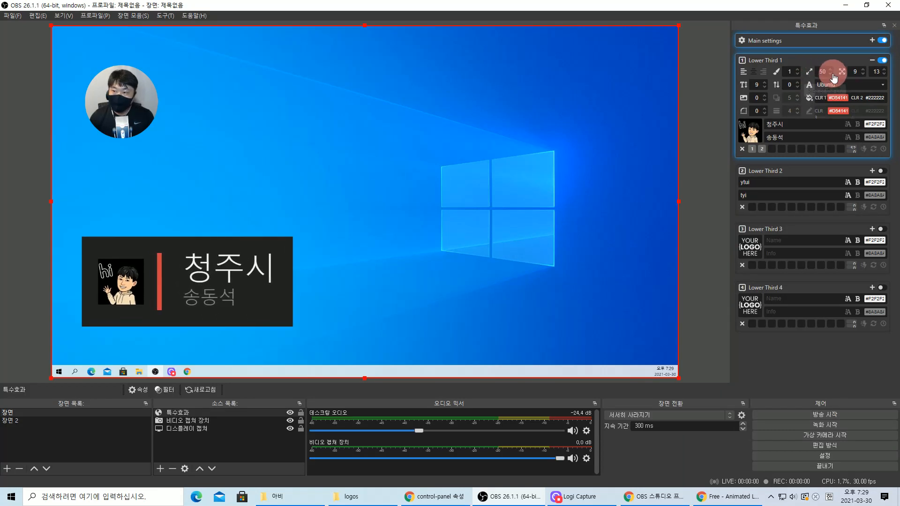
{"action": "scroll", "coordinate": [832, 73], "scroll_direction": "down", "scroll_amount": 3}
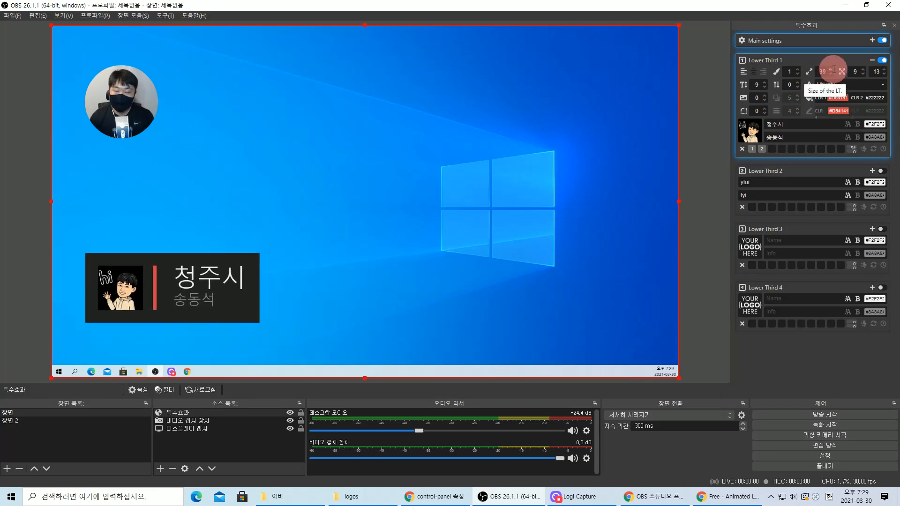
{"action": "scroll", "coordinate": [832, 75], "scroll_direction": "down", "scroll_amount": 3}
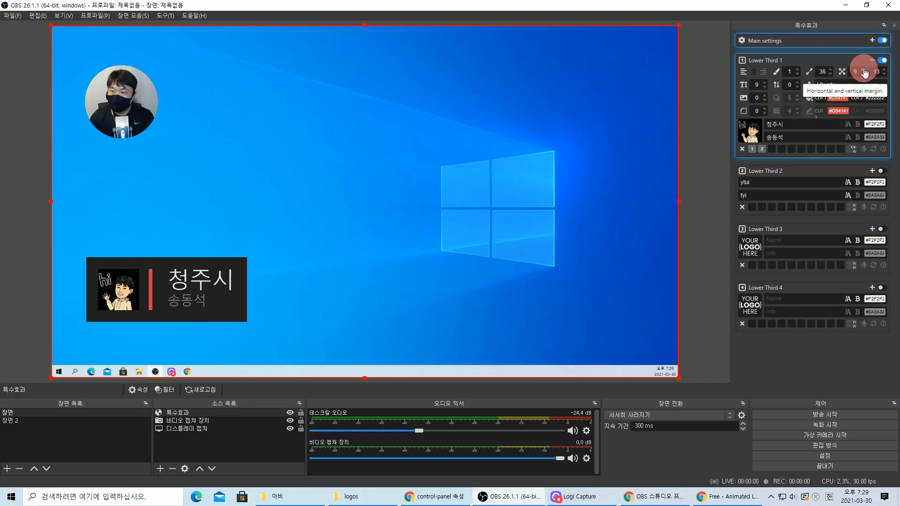
{"action": "scroll", "coordinate": [865, 71], "scroll_direction": "up", "scroll_amount": 13}
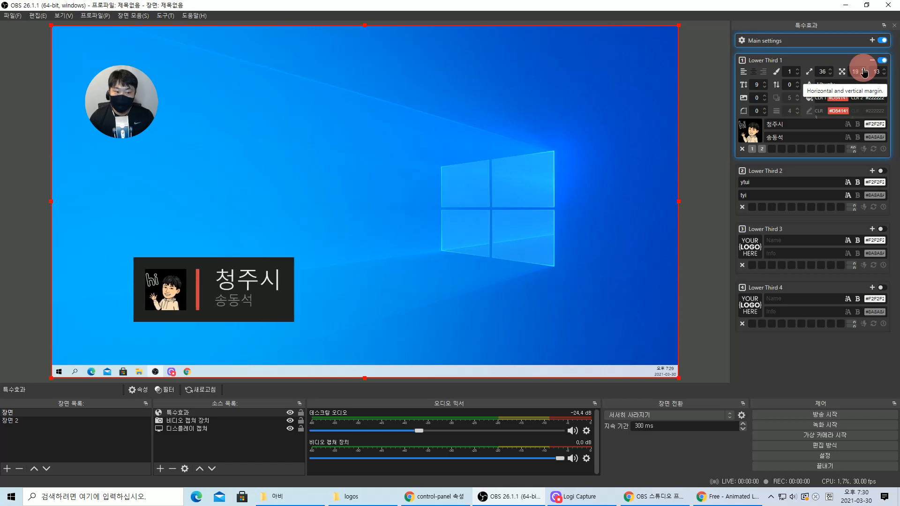
{"action": "scroll", "coordinate": [865, 71], "scroll_direction": "up", "scroll_amount": 7}
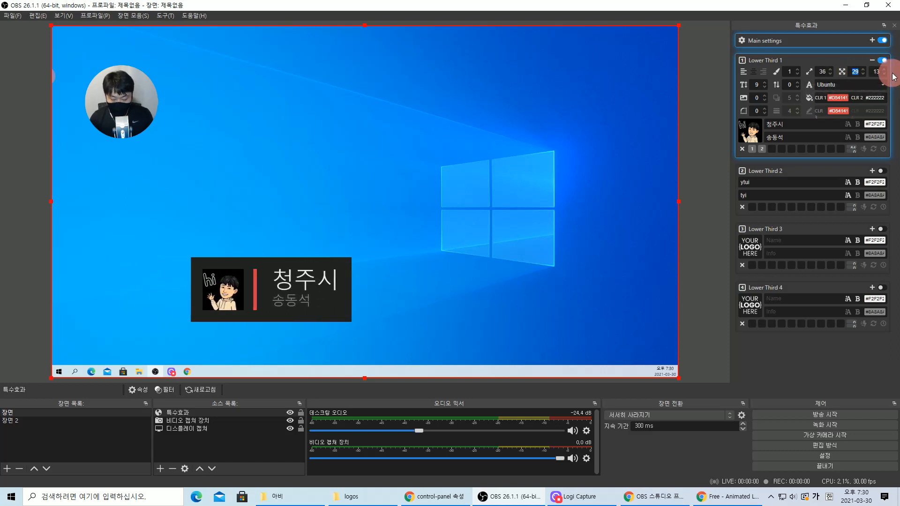
{"action": "type", "text": "40"}
{"action": "left_click", "coordinate": [881, 75]}
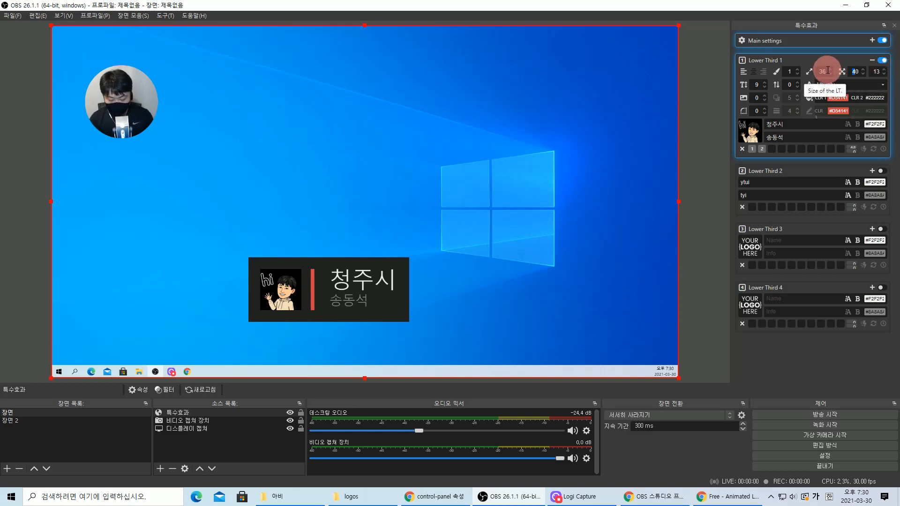
{"action": "type", "text": "8"}
- Move the webcam circle to the right, above the lower third, and deselect it
{"action": "left_click", "coordinate": [141, 94]}
{"action": "left_click_drag", "start_coordinate": [141, 95], "coordinate": [635, 207]}
{"action": "left_click", "coordinate": [741, 258]}
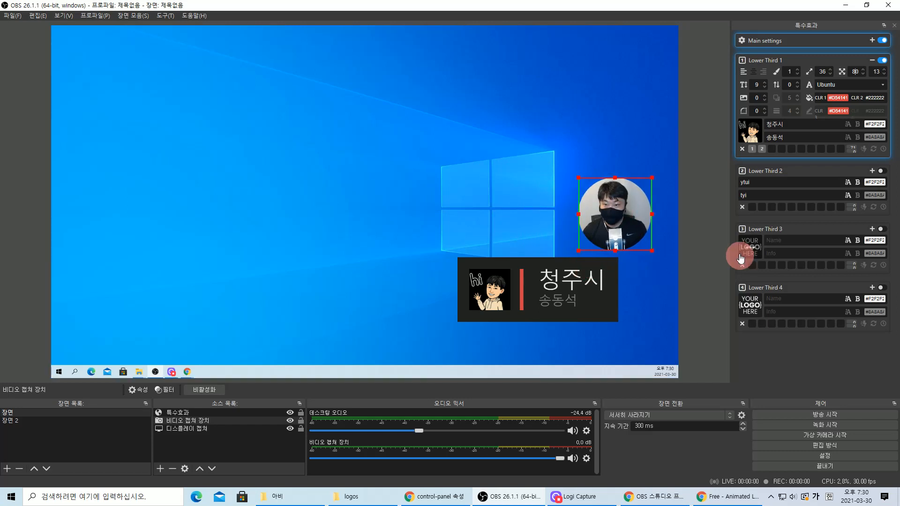
- Set Lower Third 1's vertical margin to 12 and its text size ratio to 8
{"action": "left_click", "coordinate": [707, 246]}
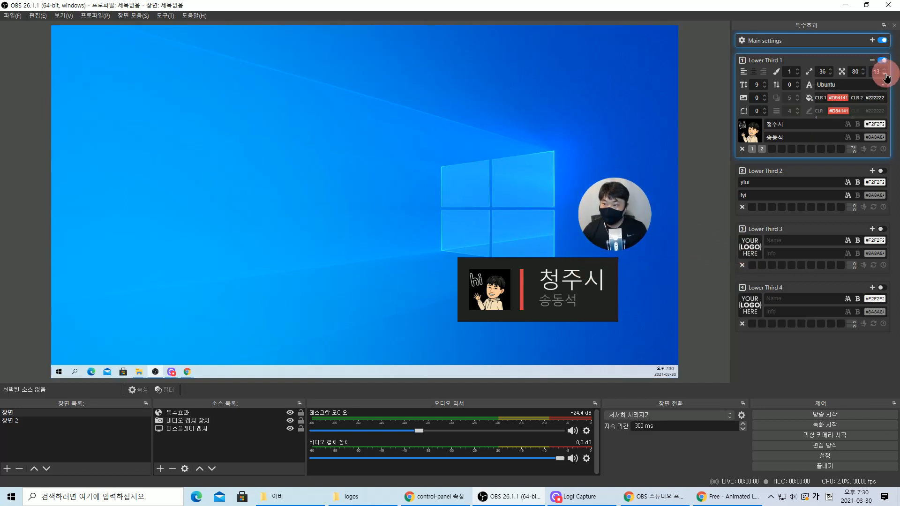
{"action": "left_click", "coordinate": [885, 74]}
{"action": "left_click", "coordinate": [885, 74]}
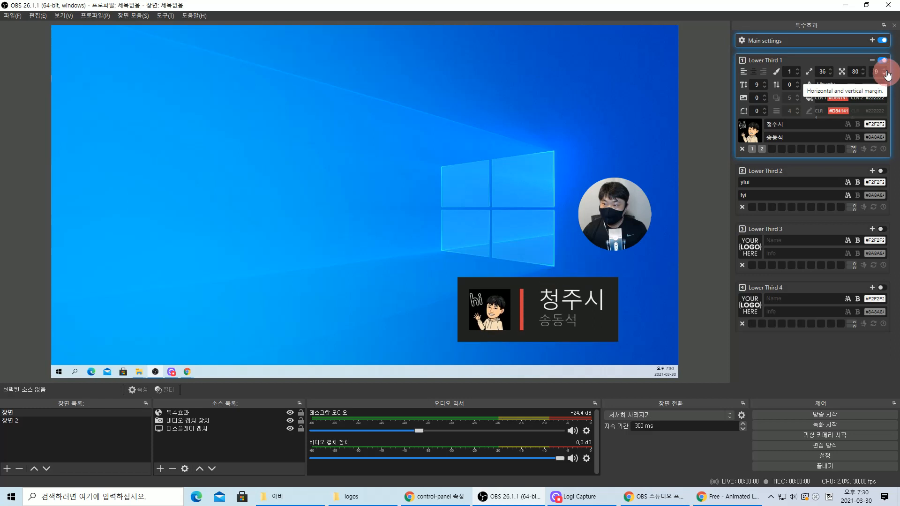
{"action": "left_click", "coordinate": [884, 68]}
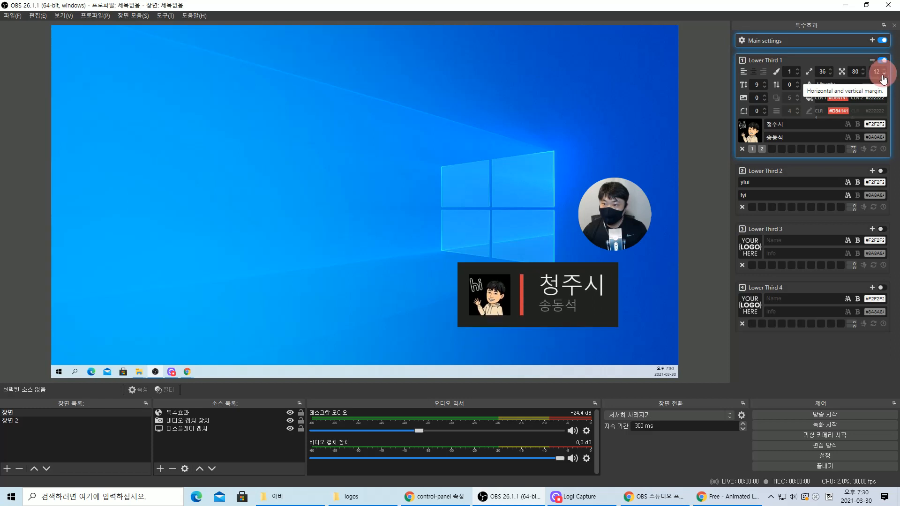
{"action": "left_click", "coordinate": [765, 82]}
{"action": "left_click", "coordinate": [765, 87]}
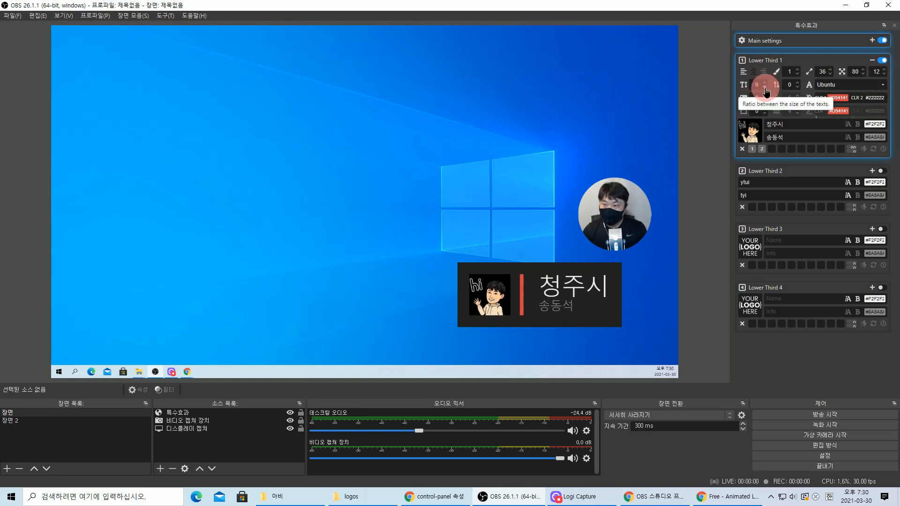
{"action": "left_click", "coordinate": [765, 88]}
{"action": "left_click", "coordinate": [765, 87]}
{"action": "left_click", "coordinate": [765, 87]}
{"action": "left_click", "coordinate": [765, 82]}
{"action": "left_click", "coordinate": [764, 82]}
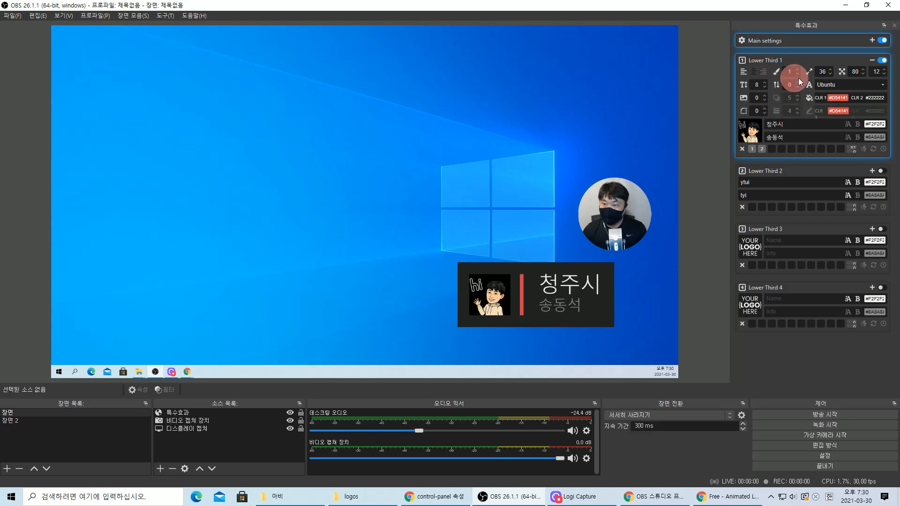
- Set the text spacing to -1 and bring up the font list, currently Ubuntu
{"action": "left_click", "coordinate": [798, 82]}
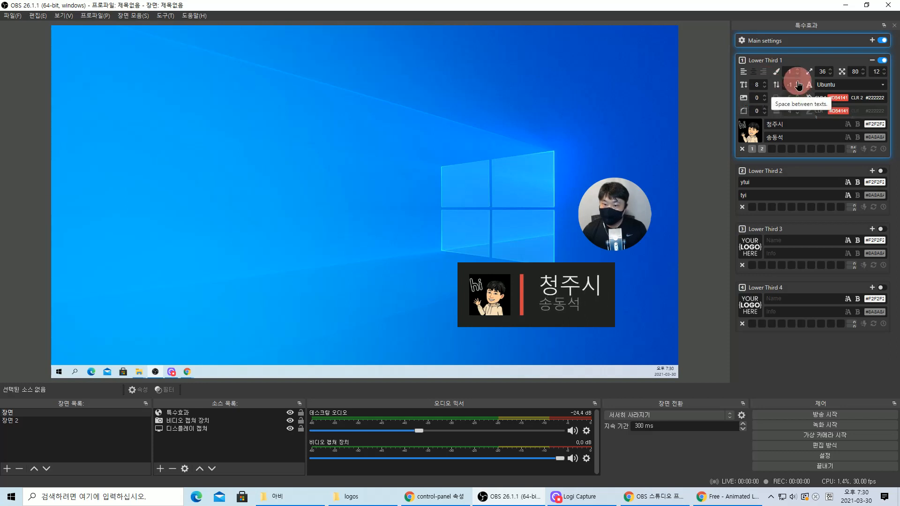
{"action": "left_click", "coordinate": [799, 83]}
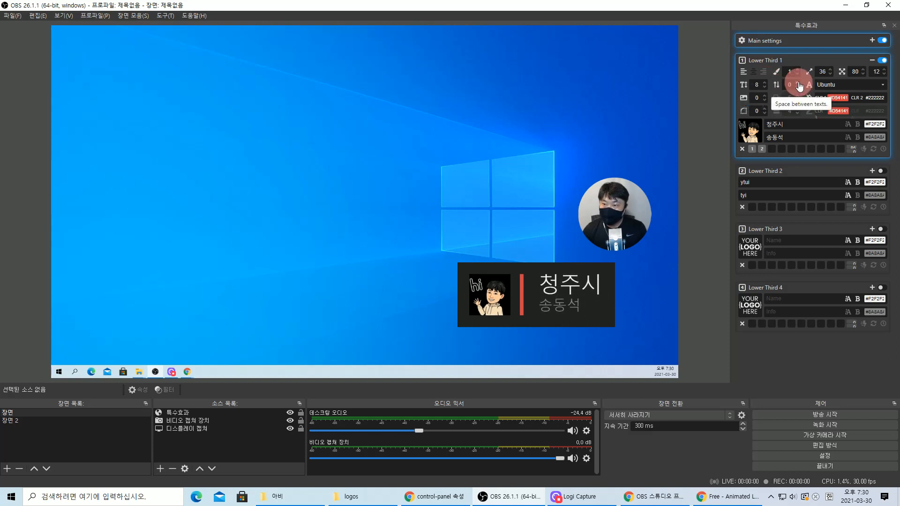
{"action": "left_click", "coordinate": [798, 88]}
{"action": "left_click", "coordinate": [797, 87]}
{"action": "left_click", "coordinate": [798, 87]}
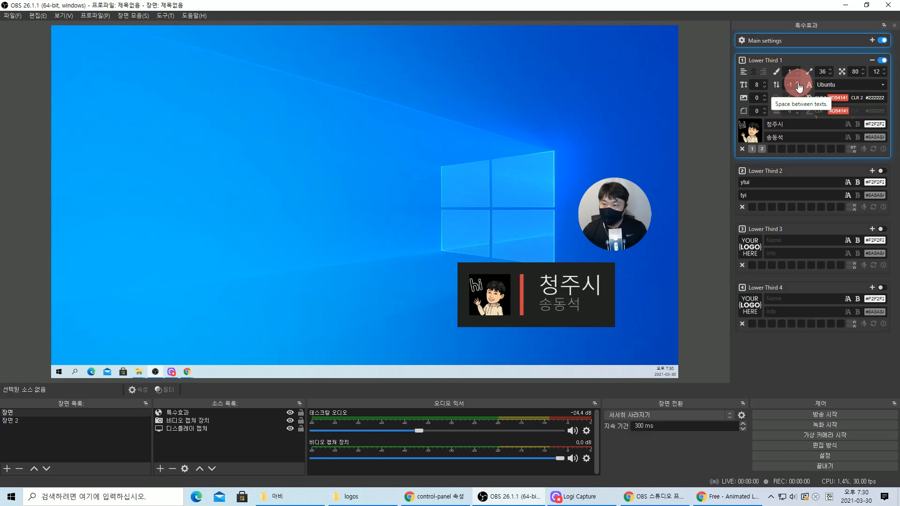
{"action": "left_click", "coordinate": [880, 87]}
{"action": "left_click", "coordinate": [881, 86]}
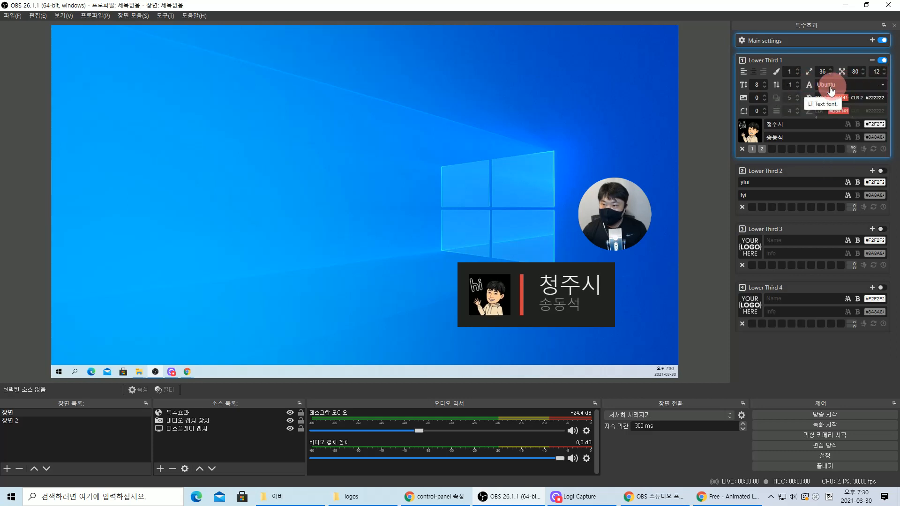
{"action": "left_click", "coordinate": [875, 85]}
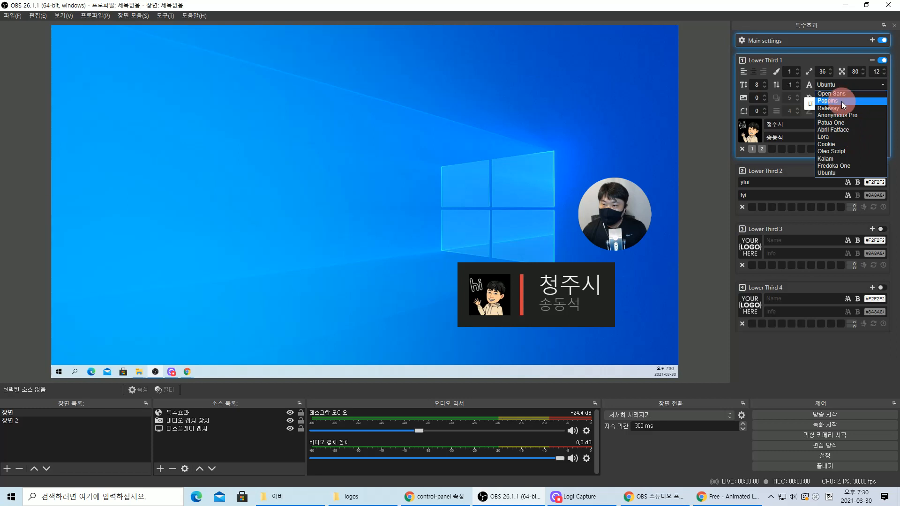
- Preview the Cookie font on Lower Third 1, then switch its text to Open Sans
{"action": "left_click", "coordinate": [839, 94]}
{"action": "left_click", "coordinate": [875, 84]}
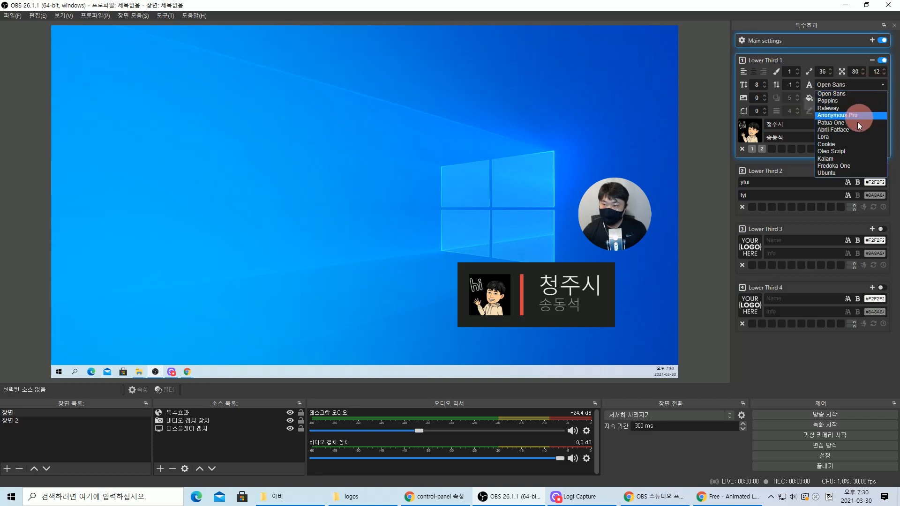
{"action": "left_click", "coordinate": [849, 144]}
{"action": "left_click", "coordinate": [880, 86]}
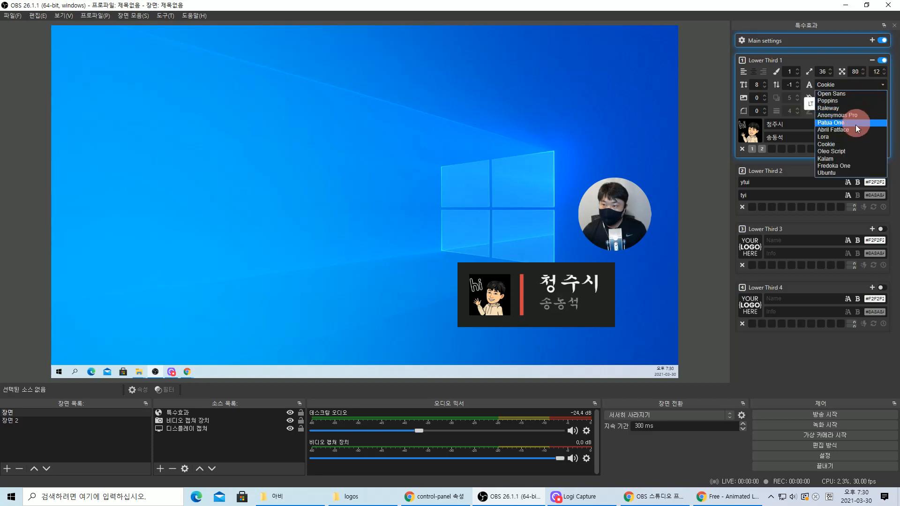
{"action": "left_click", "coordinate": [845, 143]}
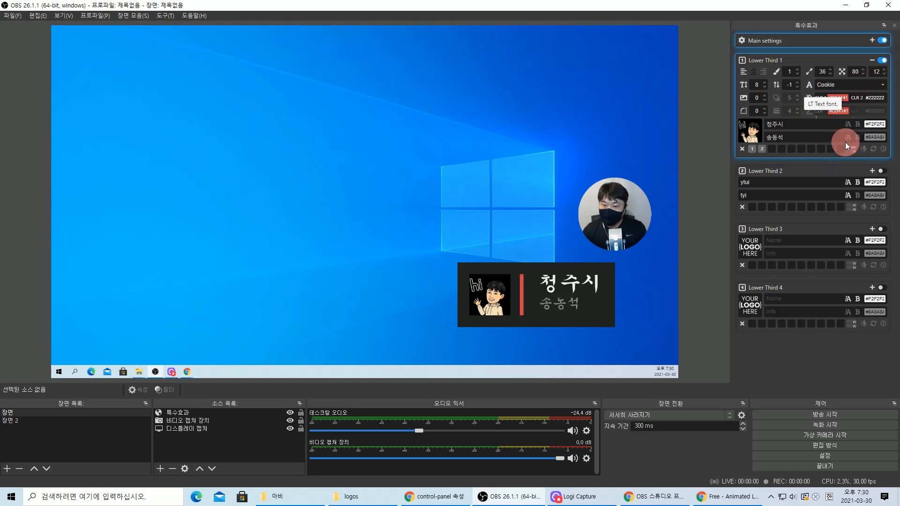
{"action": "left_click", "coordinate": [877, 87]}
{"action": "left_click", "coordinate": [839, 95]}
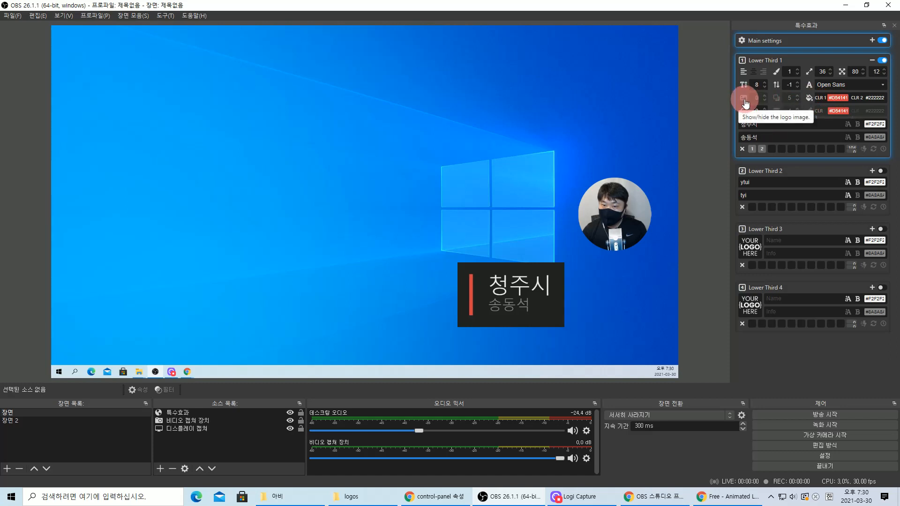
- Leave shadows off and set the lower third's round corners to 3
{"action": "left_click", "coordinate": [777, 101]}
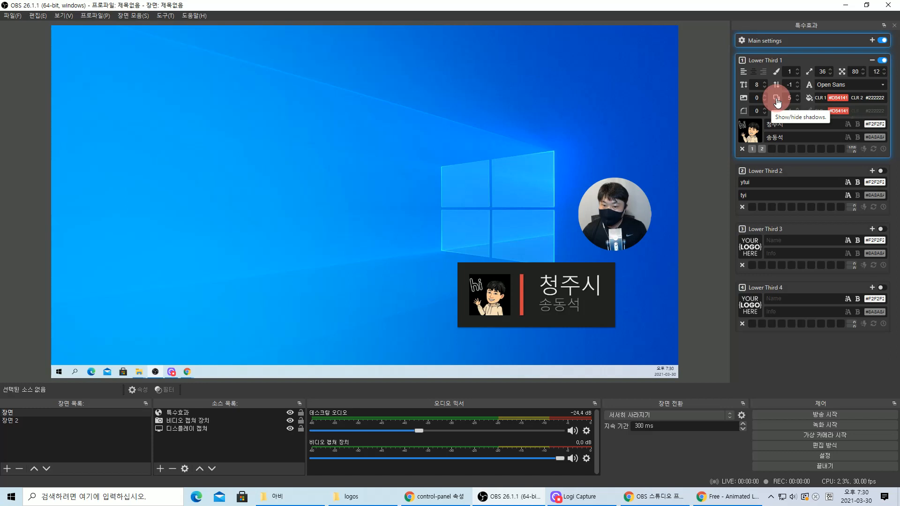
{"action": "left_click", "coordinate": [777, 101]}
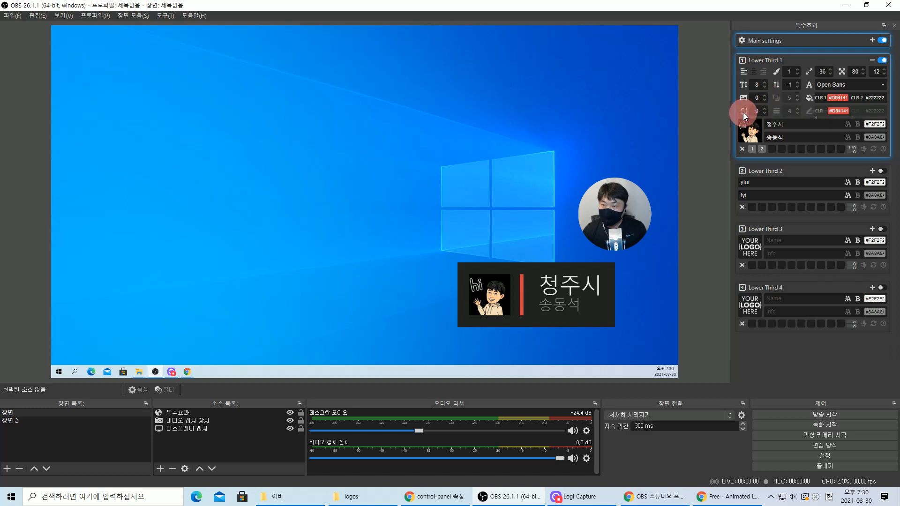
{"action": "left_click", "coordinate": [766, 109]}
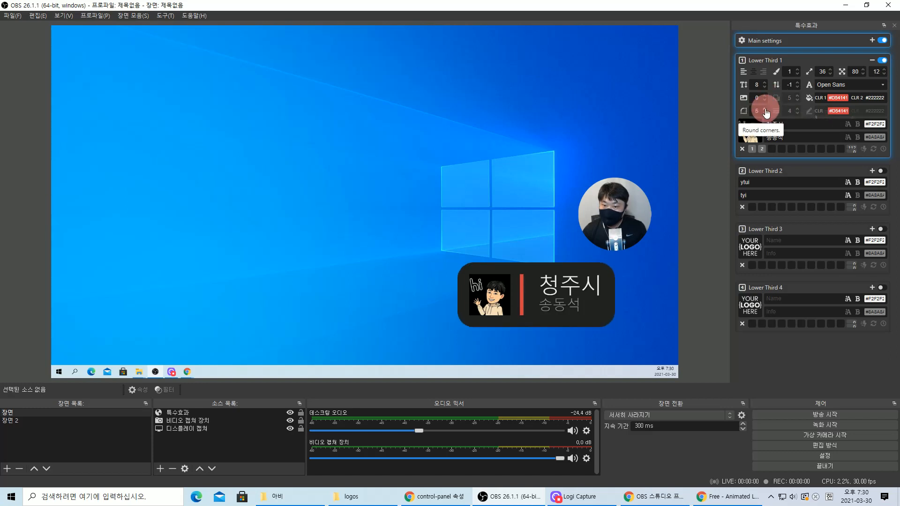
{"action": "left_click", "coordinate": [761, 146]}
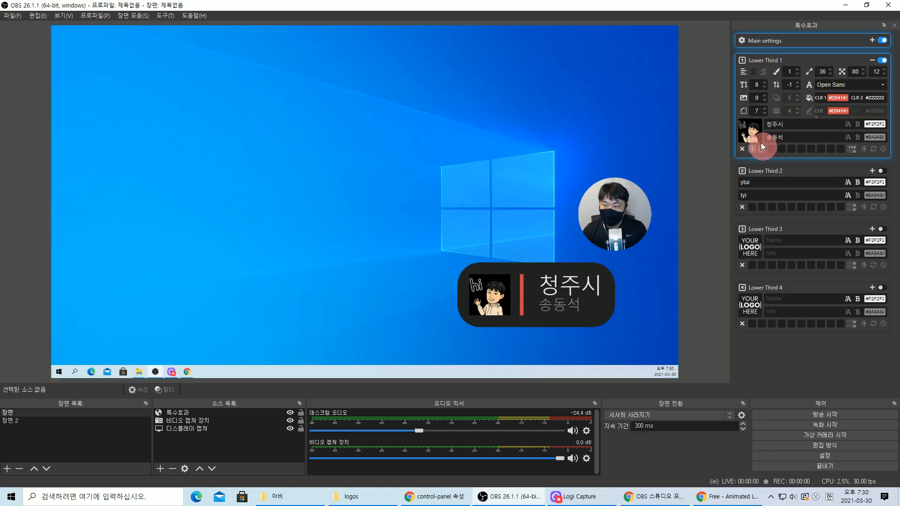
{"action": "left_click", "coordinate": [766, 114]}
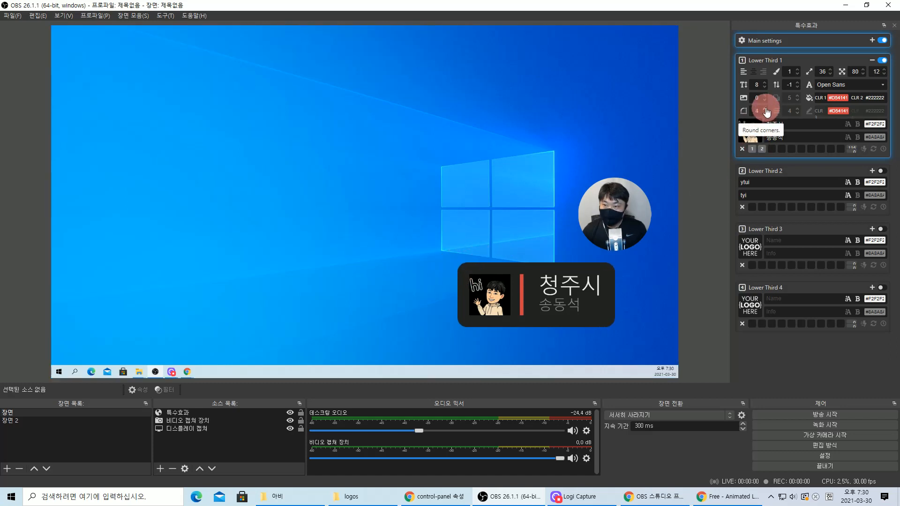
{"action": "left_click_drag", "start_coordinate": [766, 118], "coordinate": [801, 107]}
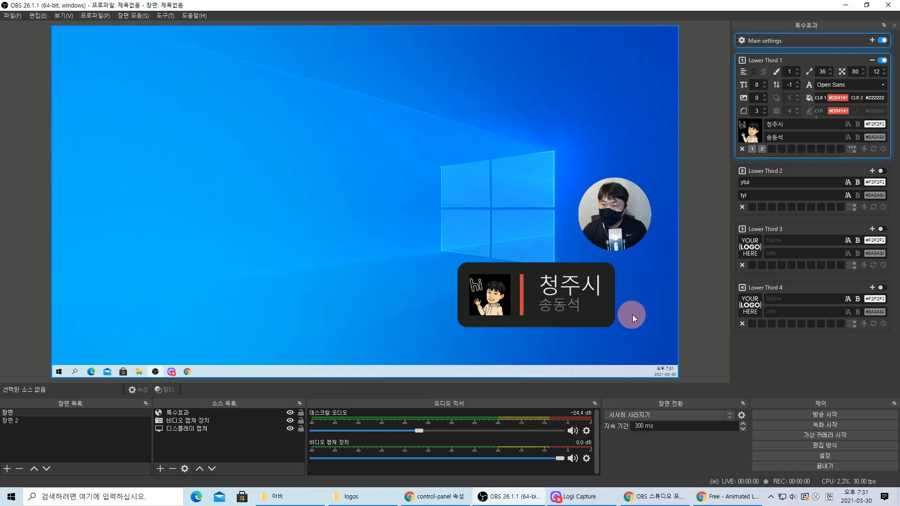
{"action": "left_click", "coordinate": [797, 118]}
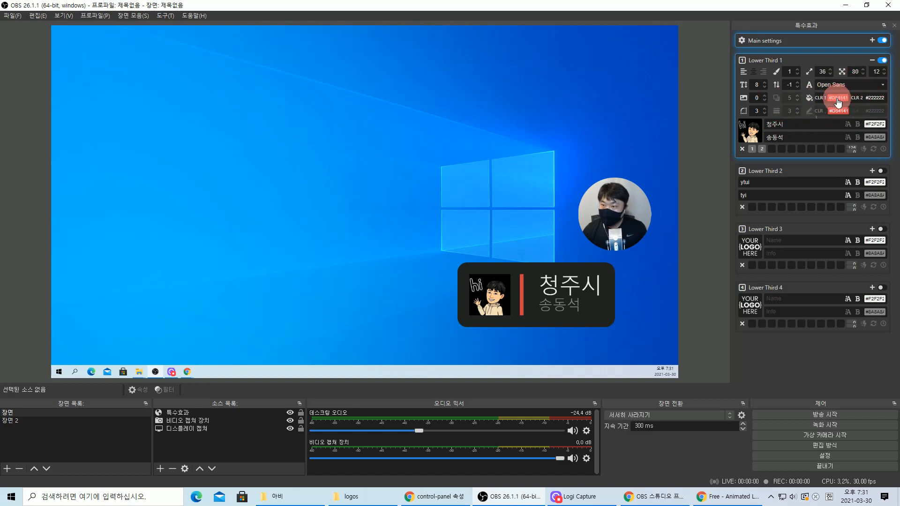
{"action": "left_click", "coordinate": [521, 296]}
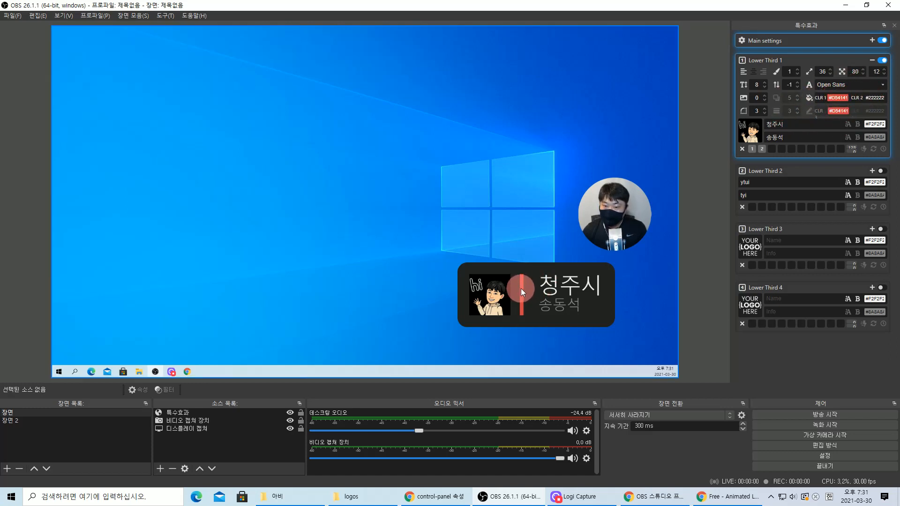
- Change the accent bar colour from red to yellow-green, leaving the font unchanged
{"action": "left_click", "coordinate": [828, 98]}
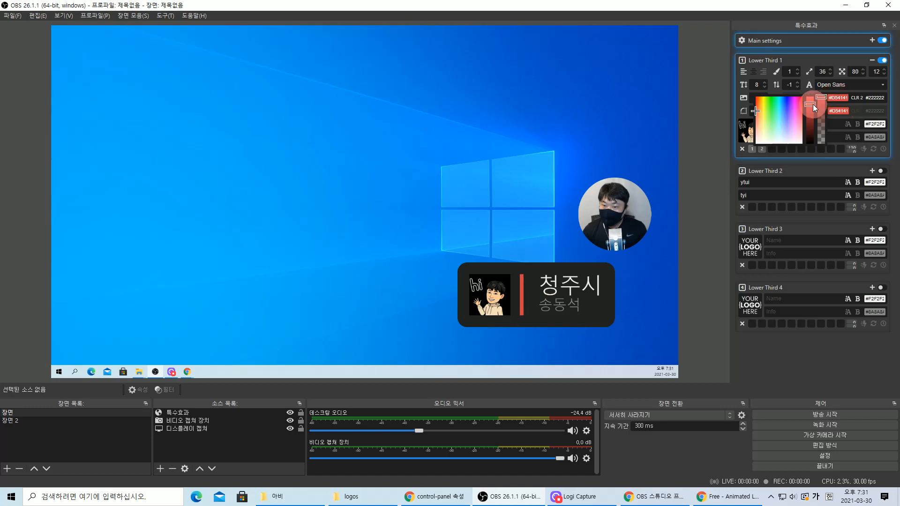
{"action": "left_click", "coordinate": [810, 130]}
{"action": "left_click_drag", "start_coordinate": [813, 126], "coordinate": [815, 110]}
{"action": "left_click_drag", "start_coordinate": [755, 111], "coordinate": [765, 99]}
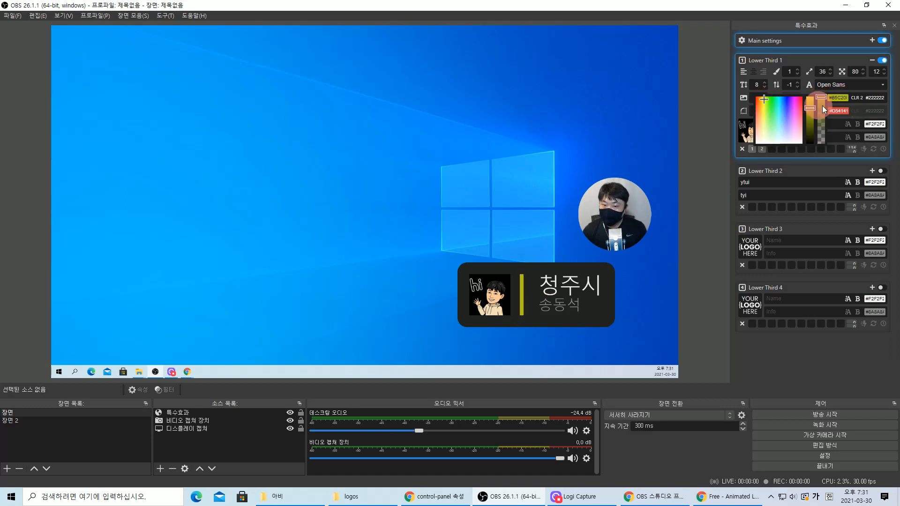
{"action": "left_click", "coordinate": [862, 106]}
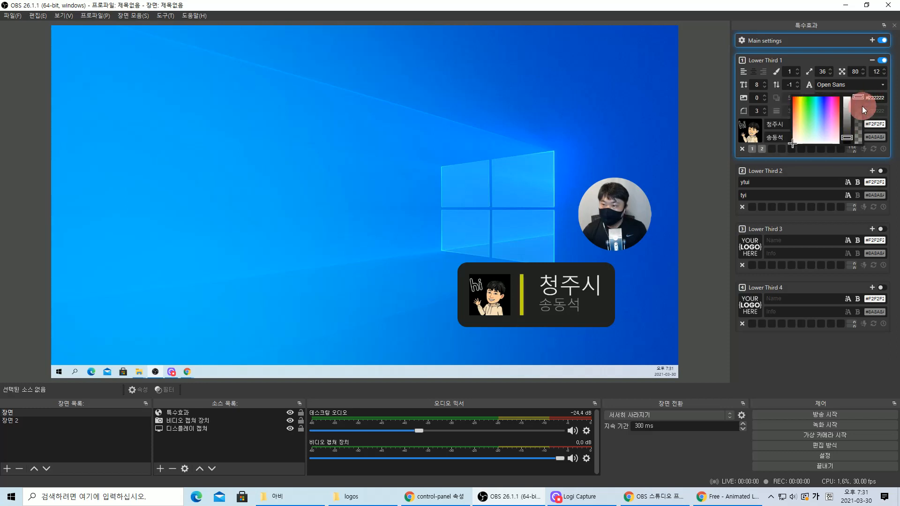
{"action": "left_click", "coordinate": [881, 85]}
{"action": "left_click", "coordinate": [893, 89]}
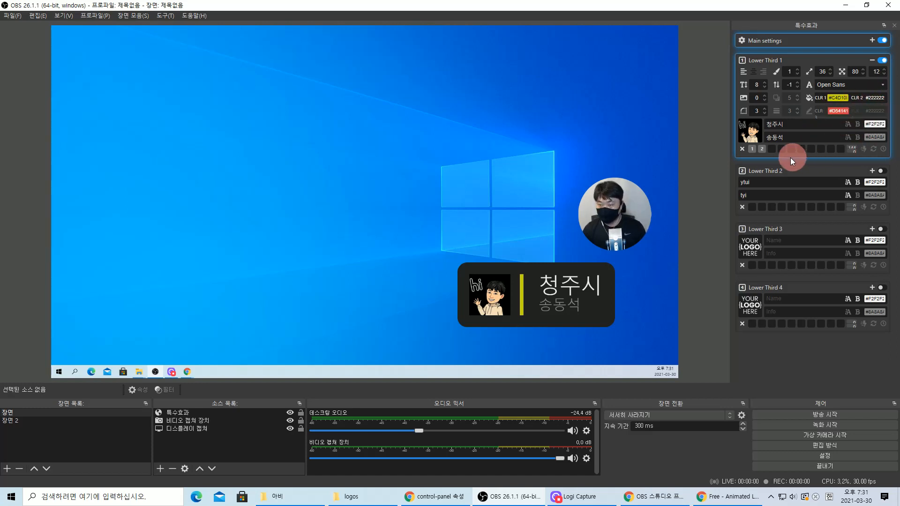
- Nudge the lower third overlay slightly and clear its old name and info text
{"action": "left_click", "coordinate": [555, 289]}
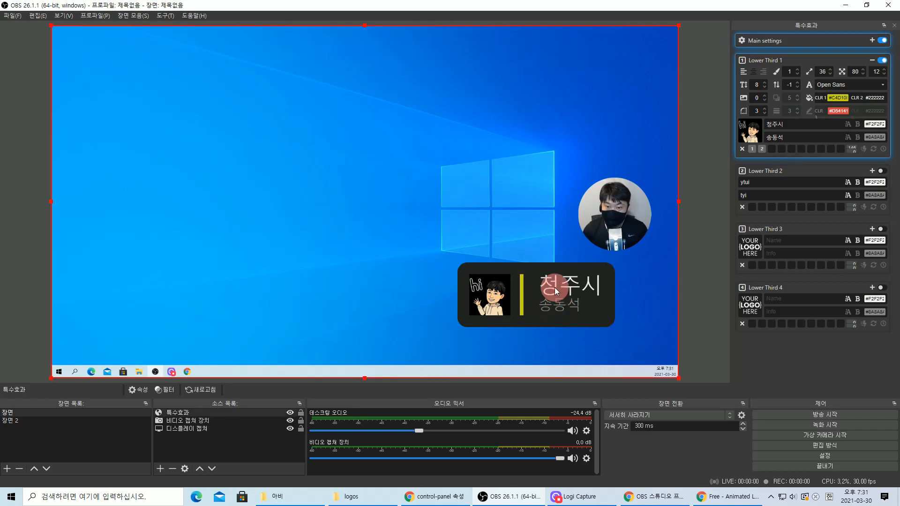
{"action": "mouse_move", "coordinate": [626, 212]}
{"action": "left_mouse_down"}
{"action": "mouse_move", "coordinate": [570, 215]}
{"action": "mouse_move", "coordinate": [626, 213]}
{"action": "left_mouse_up"}
{"action": "left_click", "coordinate": [711, 228]}
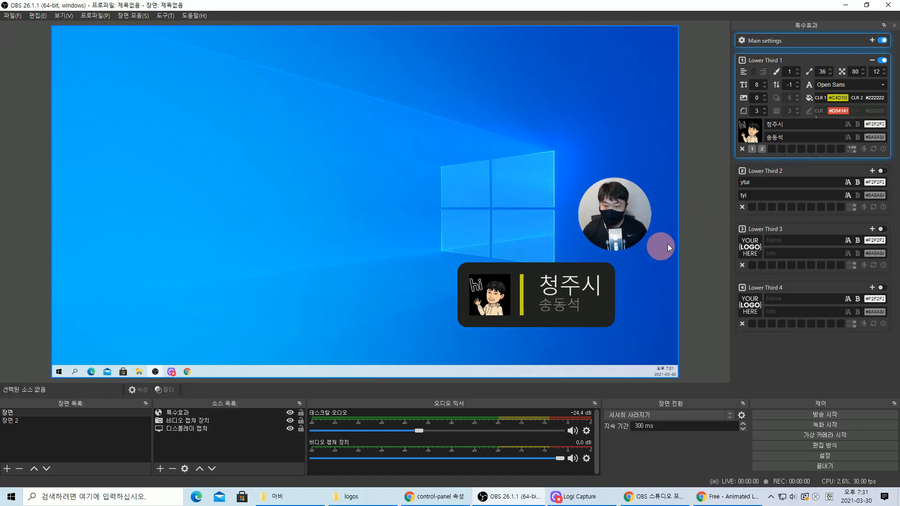
{"action": "left_click_drag", "start_coordinate": [790, 126], "coordinate": [753, 132]}
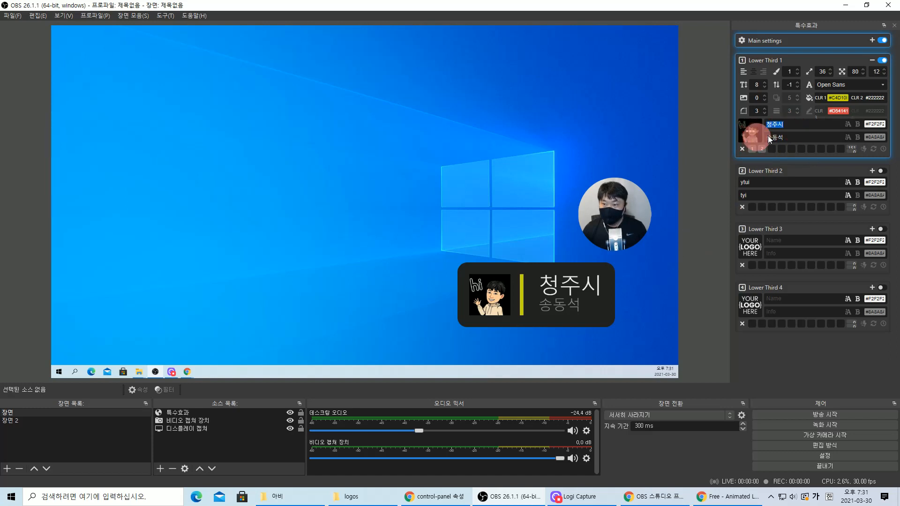
{"action": "type", "text": "ㅇㅐ"}
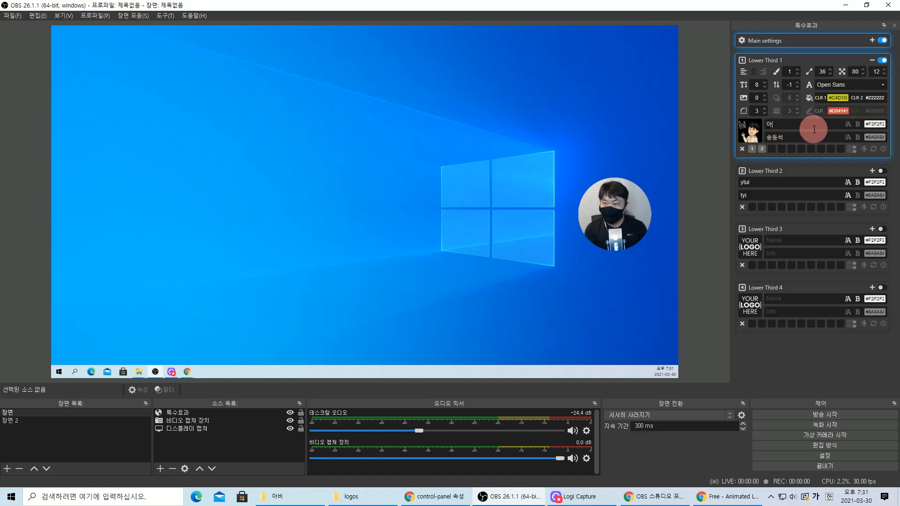
{"action": "key", "text": "Tab"}
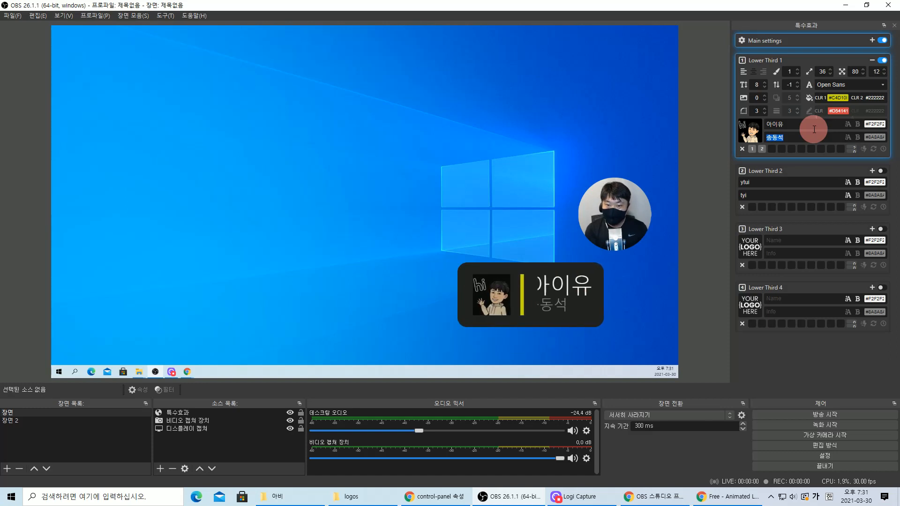
{"action": "key", "text": "BackSpace"}
{"action": "key", "text": "shift+Tab"}
- Enter 볼빨간사춘기 as the name with a new info line and save as preset 2
{"action": "type", "text": "볼"}
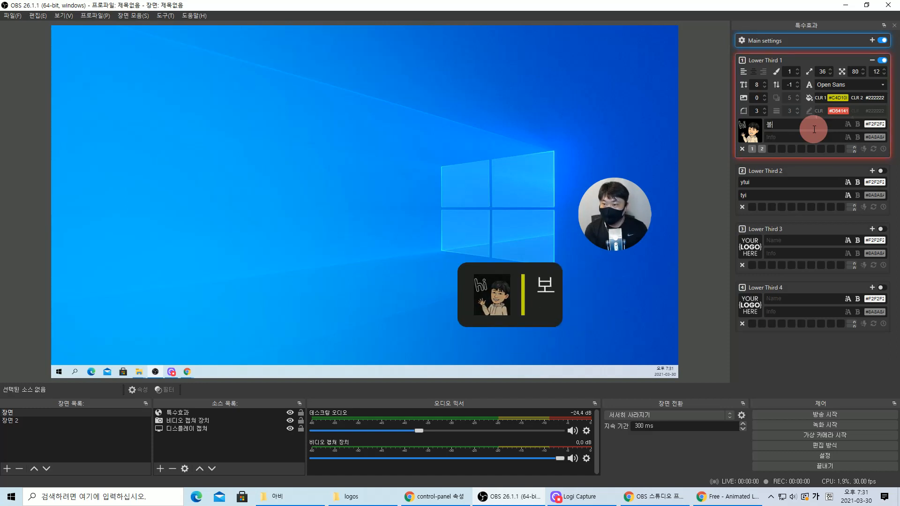
{"action": "type", "text": "빨간사춘기"}
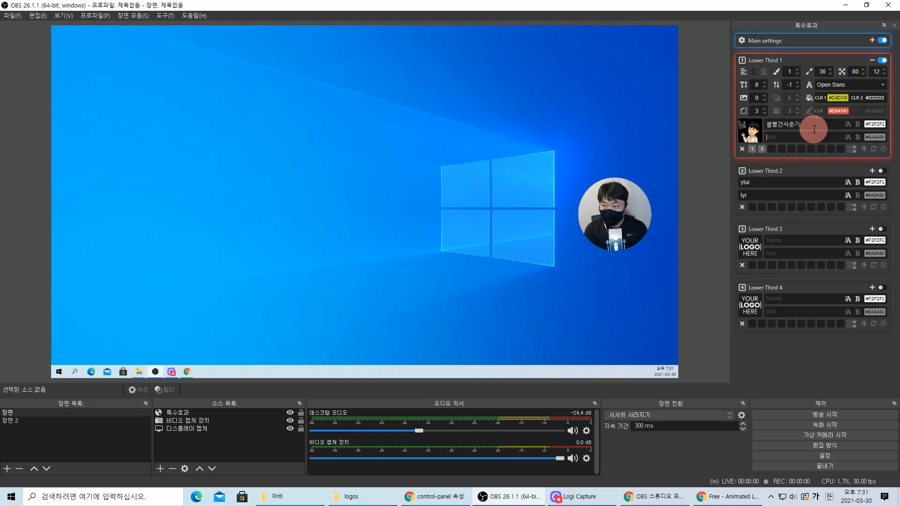
{"action": "key", "text": "Tab"}
{"action": "type", "text": "픽"}
{"action": "type", "text": "아"}
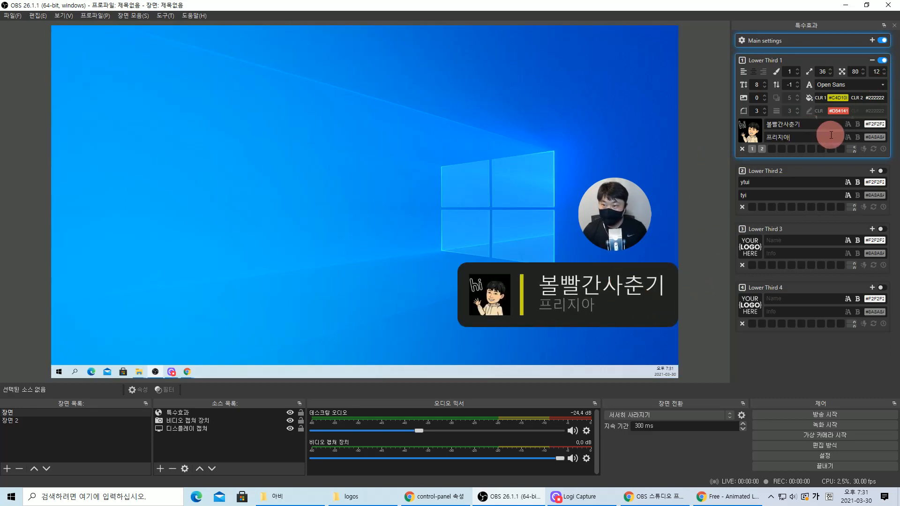
{"action": "left_click", "coordinate": [762, 150]}
{"action": "left_click", "coordinate": [778, 138]}
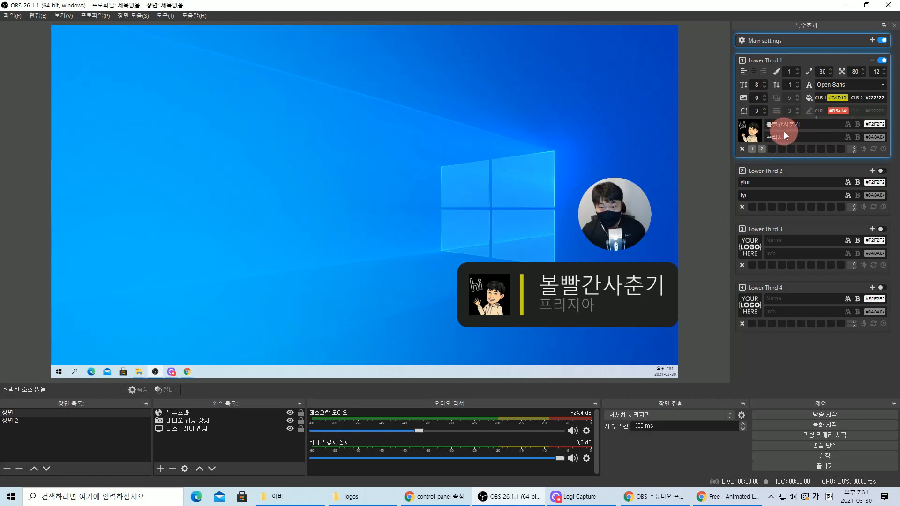
{"action": "left_click", "coordinate": [788, 138]}
{"action": "left_click", "coordinate": [752, 149]}
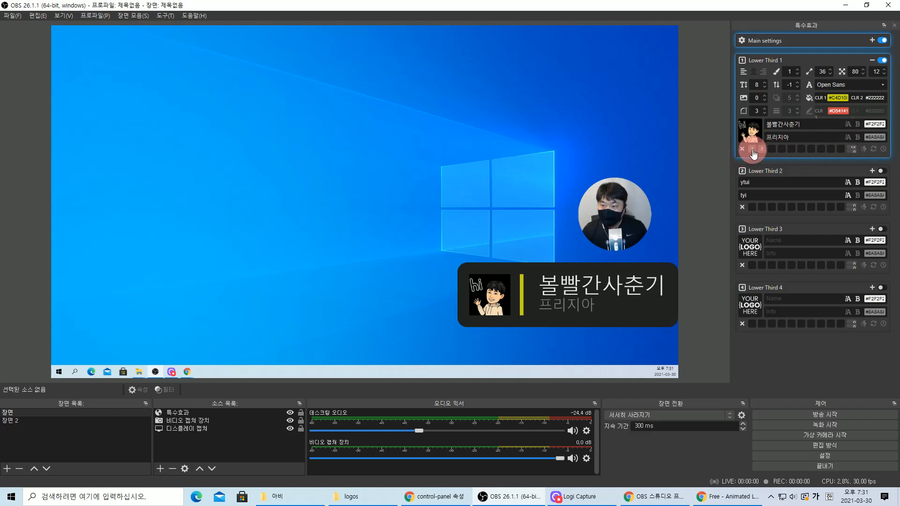
- Hide Lower Third 1, fill preset slots 2–10 with the current names, and test recalling presets
{"action": "left_click", "coordinate": [882, 61]}
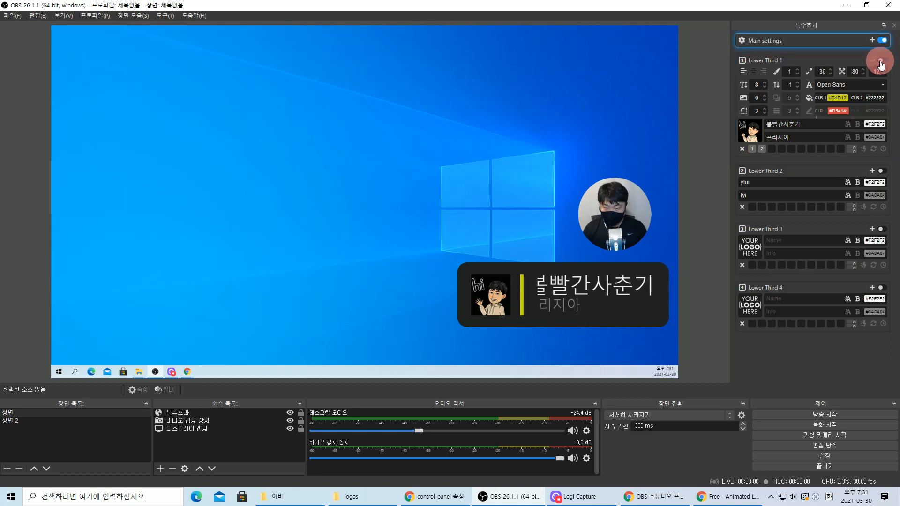
{"action": "left_click", "coordinate": [762, 149]}
{"action": "left_click", "coordinate": [771, 149]}
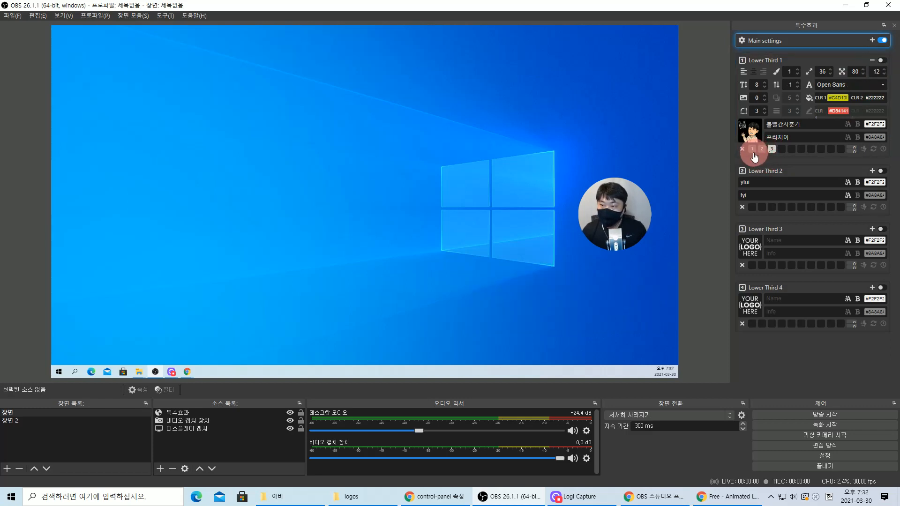
{"action": "left_click", "coordinate": [781, 149]}
{"action": "left_click", "coordinate": [792, 149]}
{"action": "left_click", "coordinate": [801, 149]}
{"action": "left_click", "coordinate": [811, 149]}
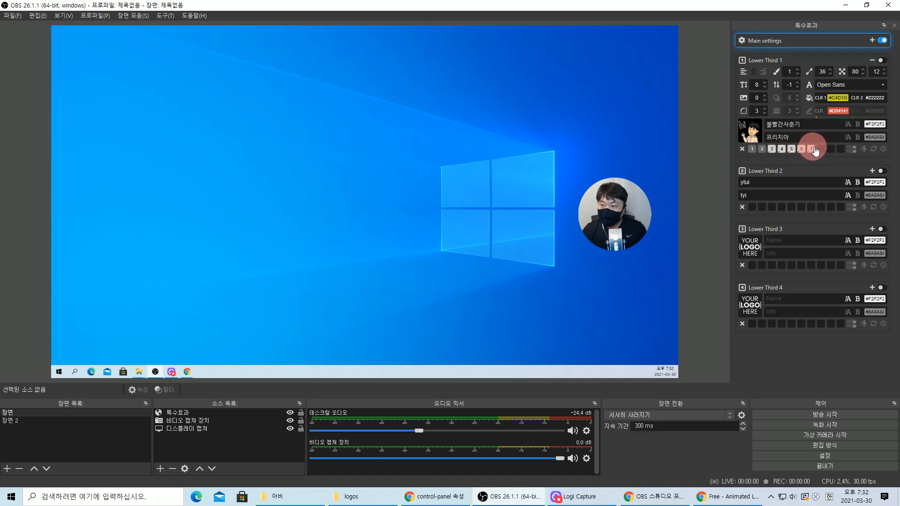
{"action": "left_click", "coordinate": [821, 149]}
{"action": "left_click", "coordinate": [831, 149]}
{"action": "left_click", "coordinate": [840, 149]}
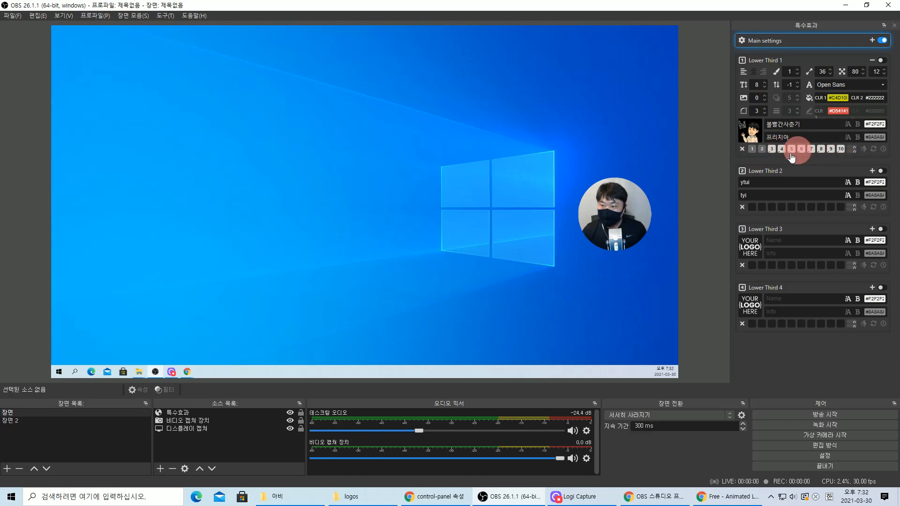
{"action": "left_click", "coordinate": [762, 149]}
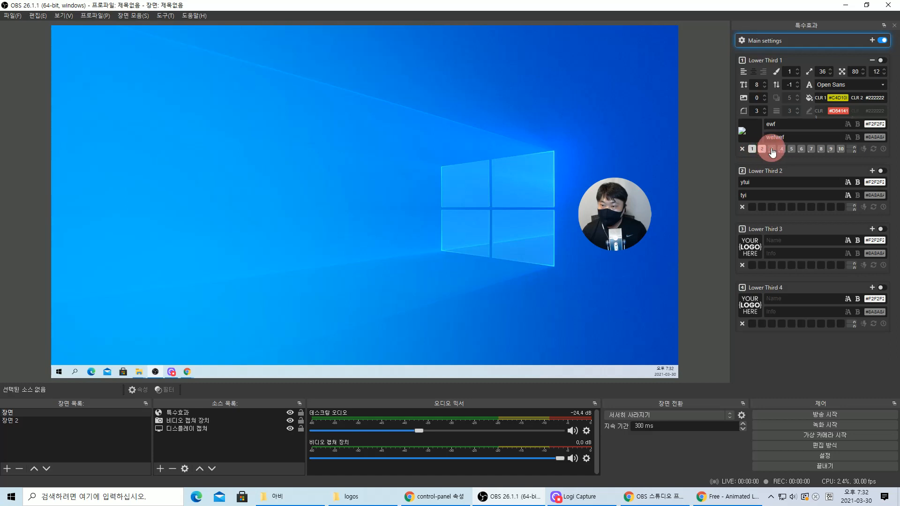
{"action": "left_click", "coordinate": [772, 150]}
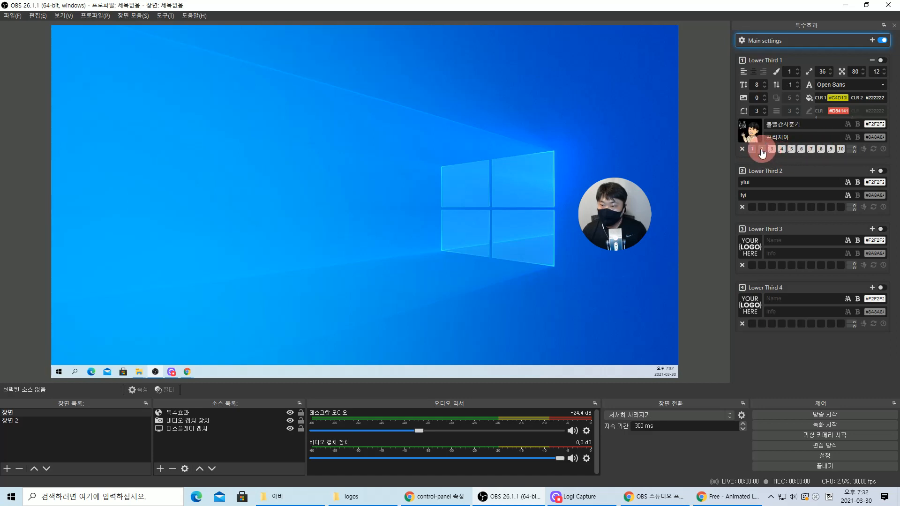
{"action": "left_click", "coordinate": [761, 149]}
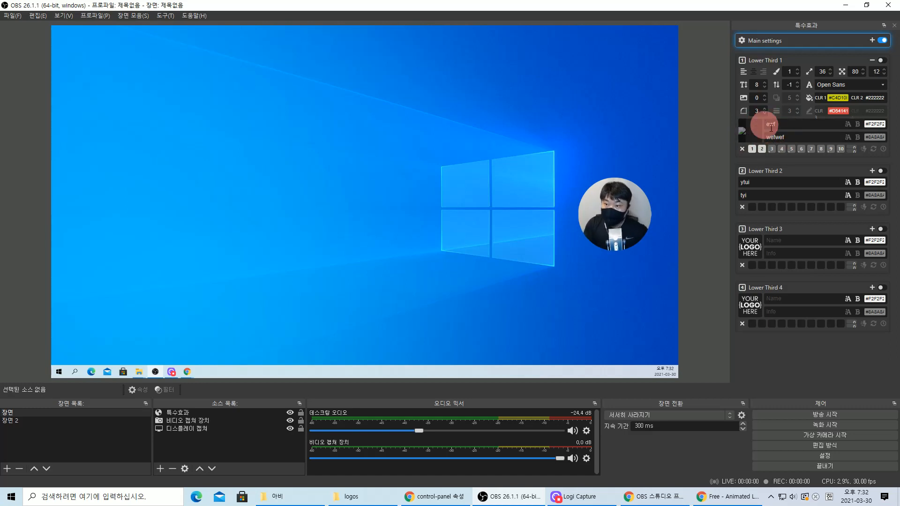
- Clear every stored preset slot from 1 through 10
{"action": "left_click", "coordinate": [752, 150]}
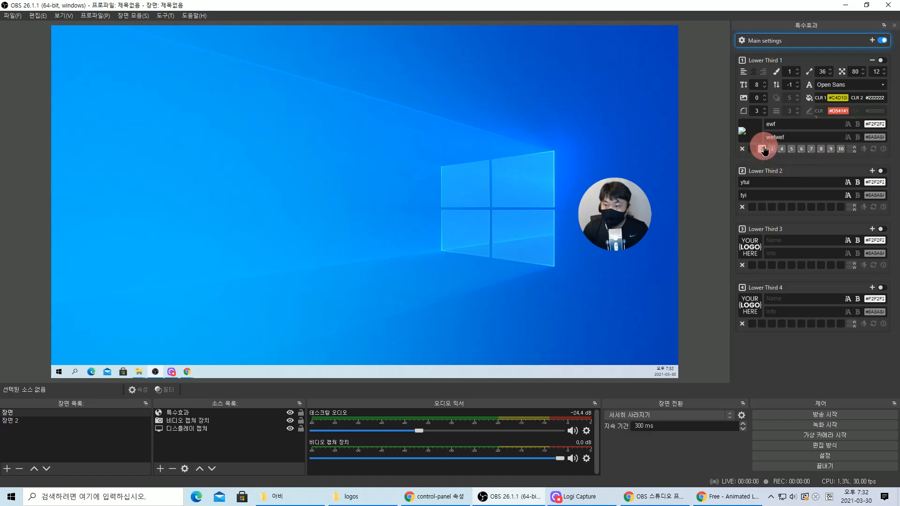
{"action": "left_click", "coordinate": [764, 149]}
{"action": "left_click", "coordinate": [772, 150]}
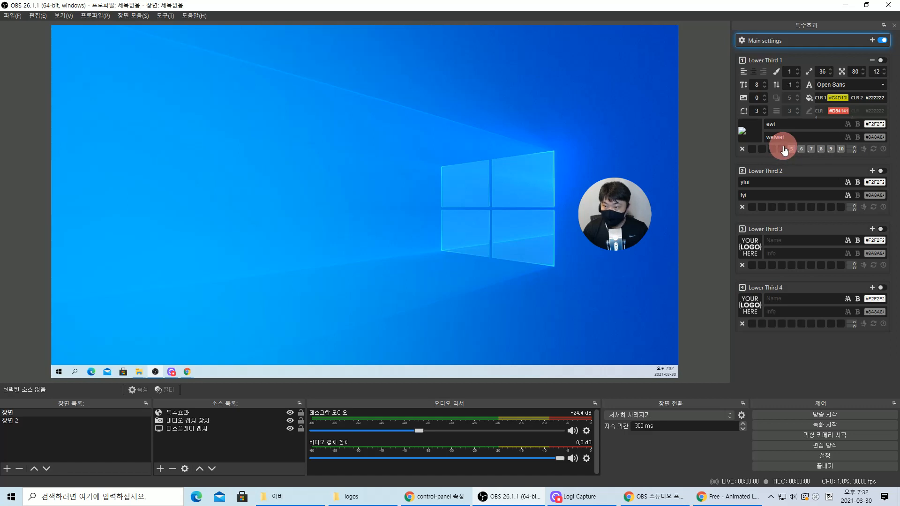
{"action": "left_click", "coordinate": [792, 150]}
{"action": "left_click", "coordinate": [803, 151]}
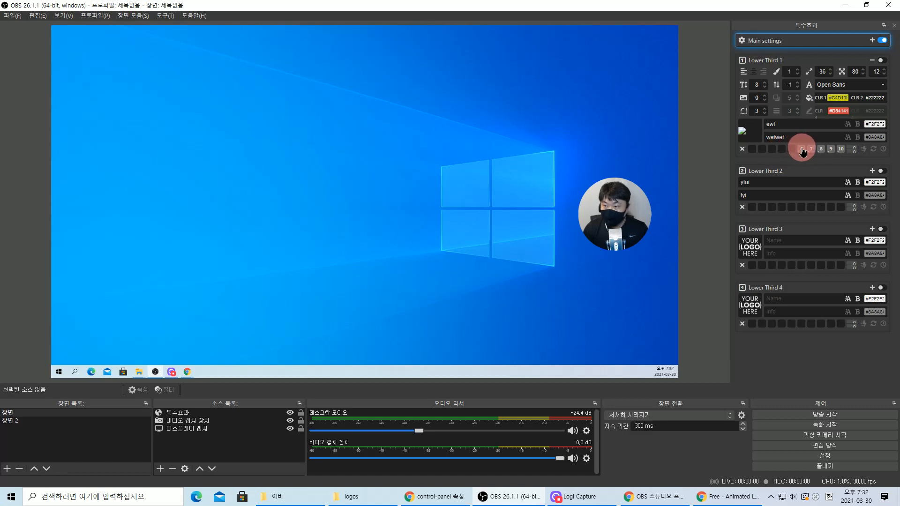
{"action": "left_click", "coordinate": [812, 150]}
{"action": "left_click", "coordinate": [822, 151]}
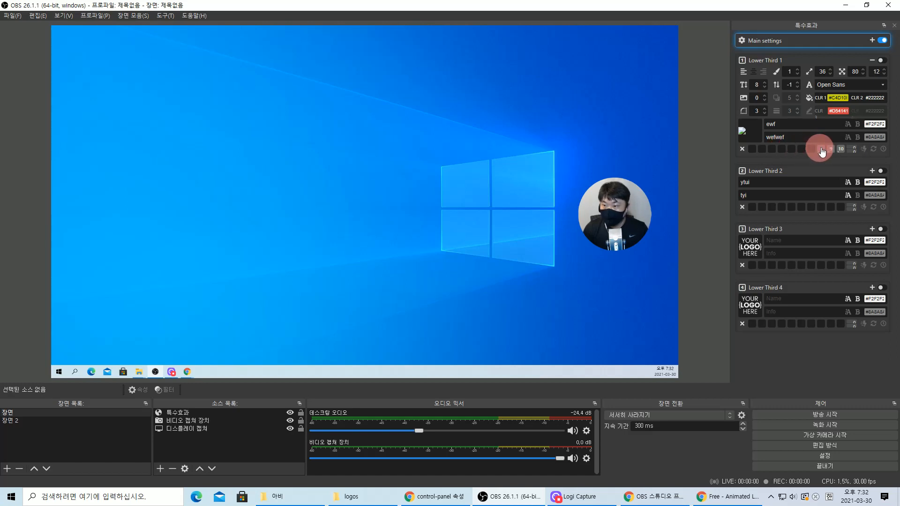
{"action": "left_click", "coordinate": [831, 151]}
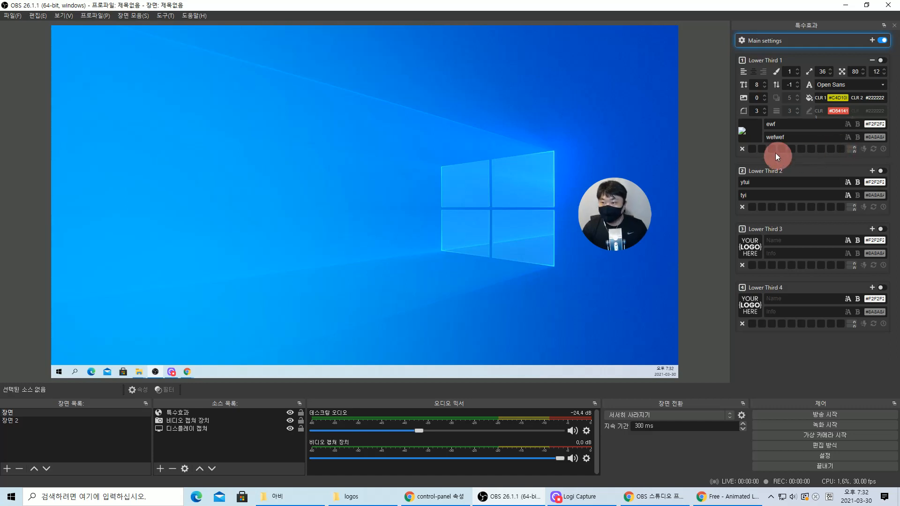
- Enter 볼빨간사춘기 / 프리지아 in the name fields and save it as preset 1
{"action": "double_click", "coordinate": [776, 125]}
{"action": "key", "text": "BackSpace"}
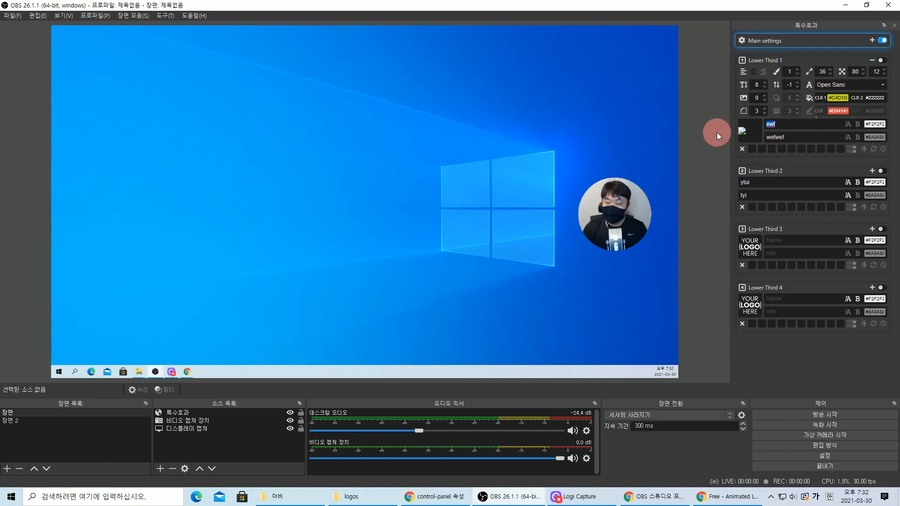
{"action": "type", "text": "o볼빨간사추"}
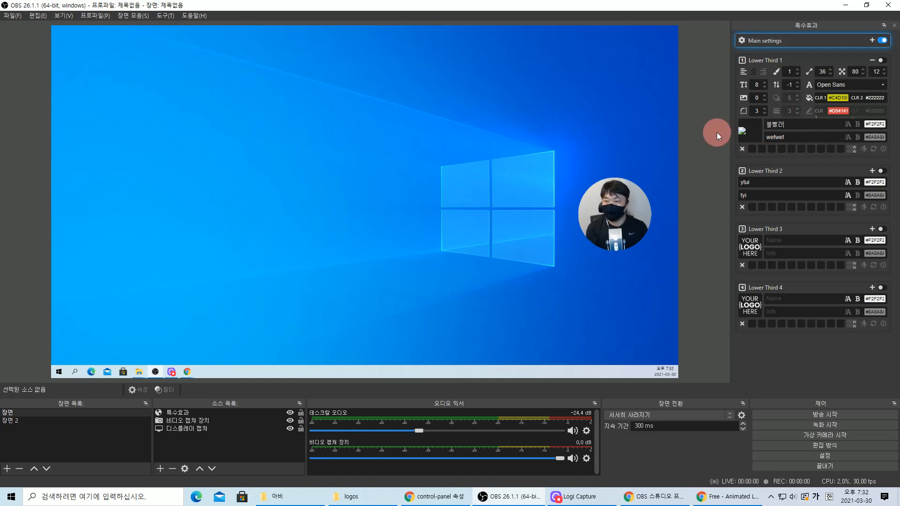
{"action": "type", "text": "ㄴ기"}
{"action": "key", "text": "Tab"}
{"action": "type", "text": "프리지아"}
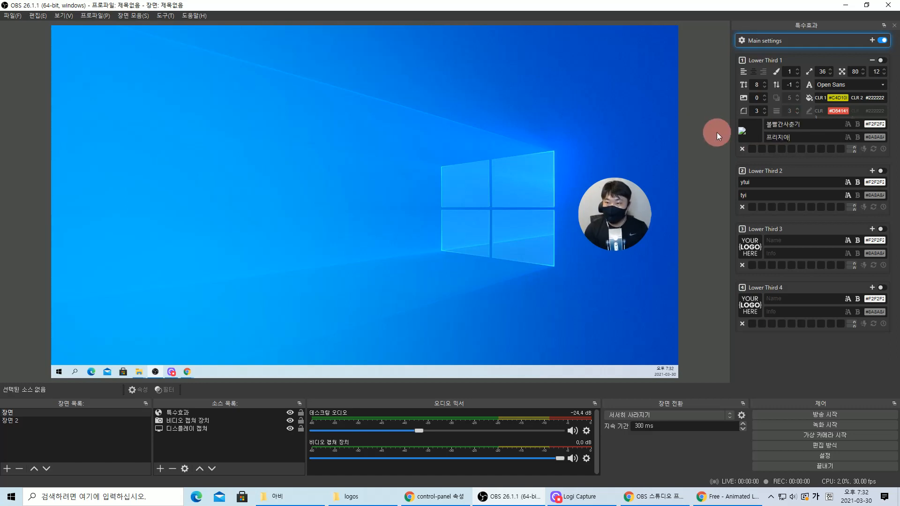
{"action": "left_click", "coordinate": [752, 149]}
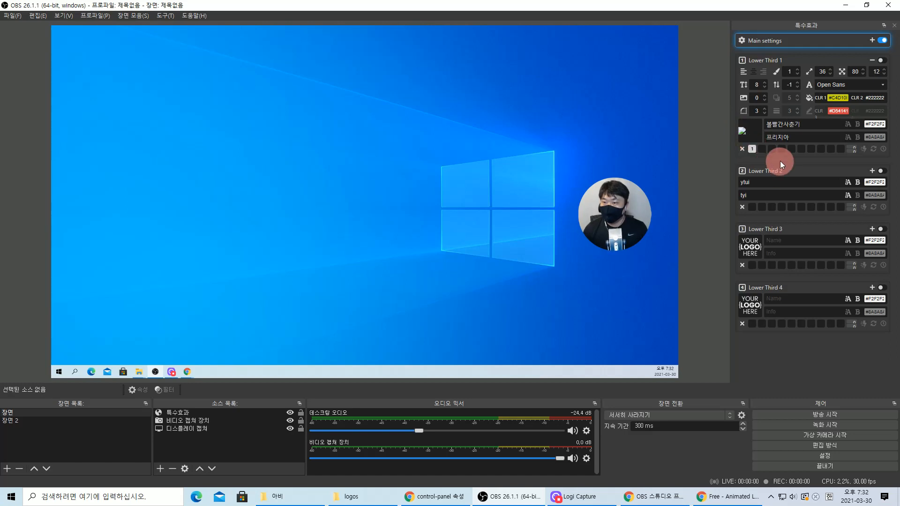
- Save 아이유 / 좋은날 as preset 2, then recall preset 1 and show Lower Third 1
{"action": "left_click_drag", "start_coordinate": [804, 125], "coordinate": [752, 139]}
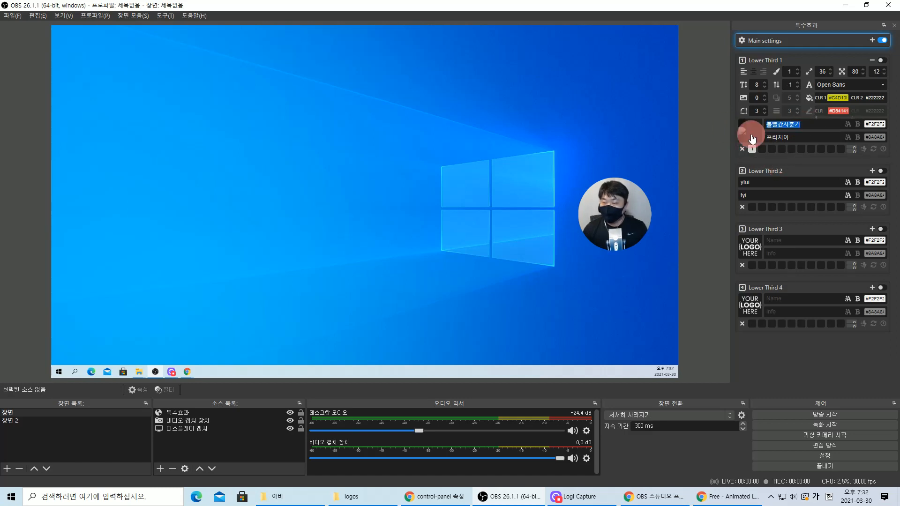
{"action": "type", "text": "ㅇ"}
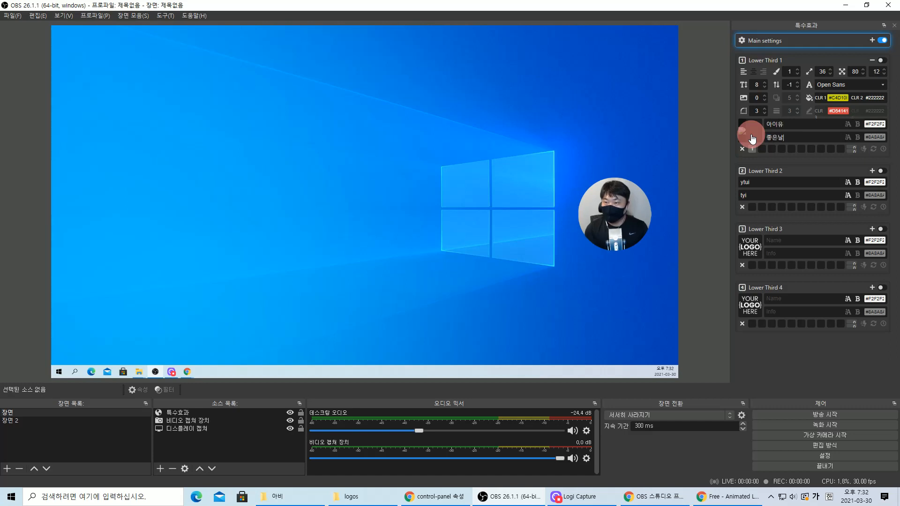
{"action": "left_click", "coordinate": [762, 148]}
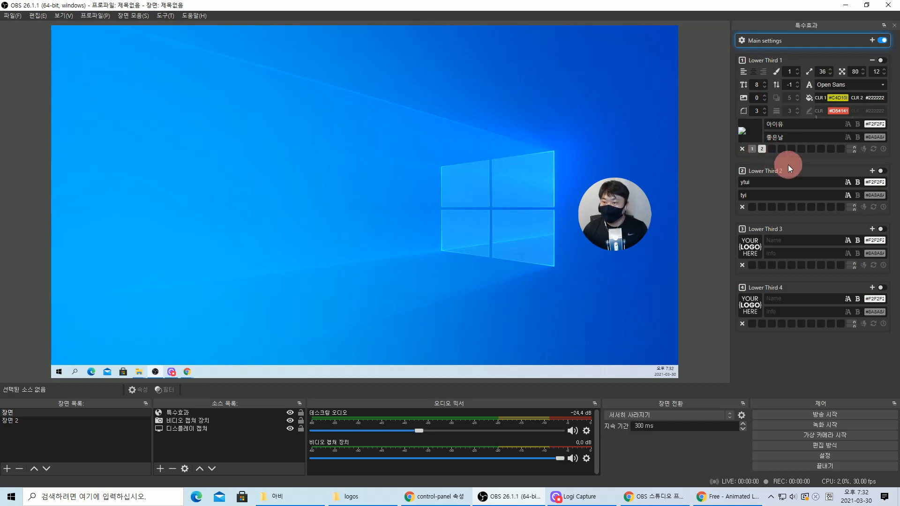
{"action": "left_click", "coordinate": [753, 150]}
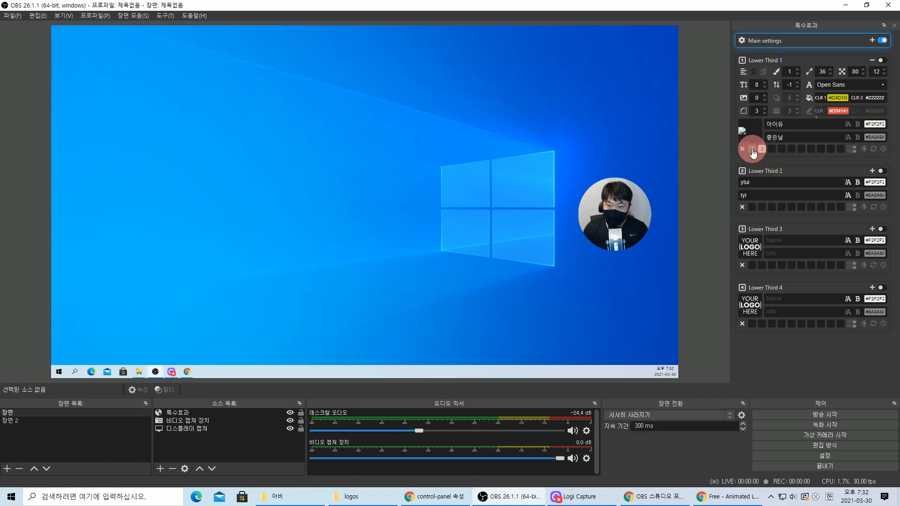
{"action": "left_click", "coordinate": [752, 150]}
{"action": "left_click", "coordinate": [881, 61]}
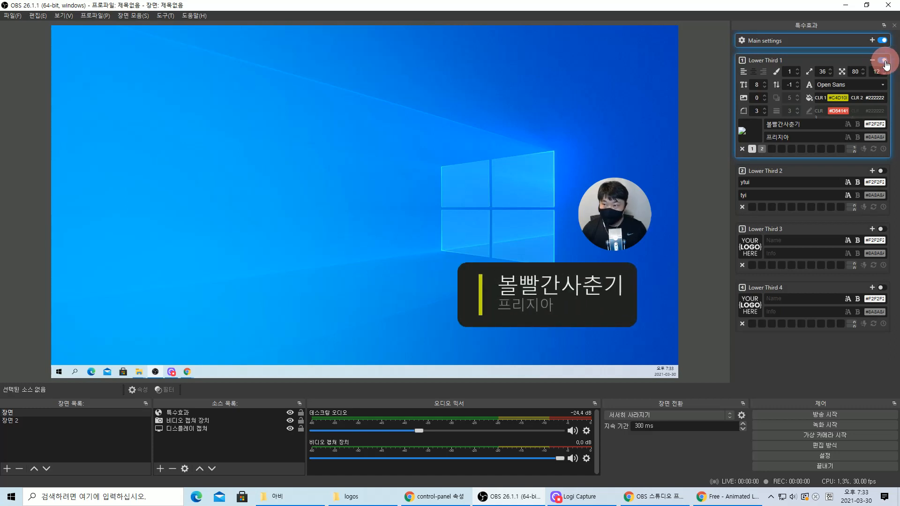
- Switch Lower Third 1 to the 아이유 / 좋은날 preset and show it on screen
{"action": "left_click", "coordinate": [883, 61]}
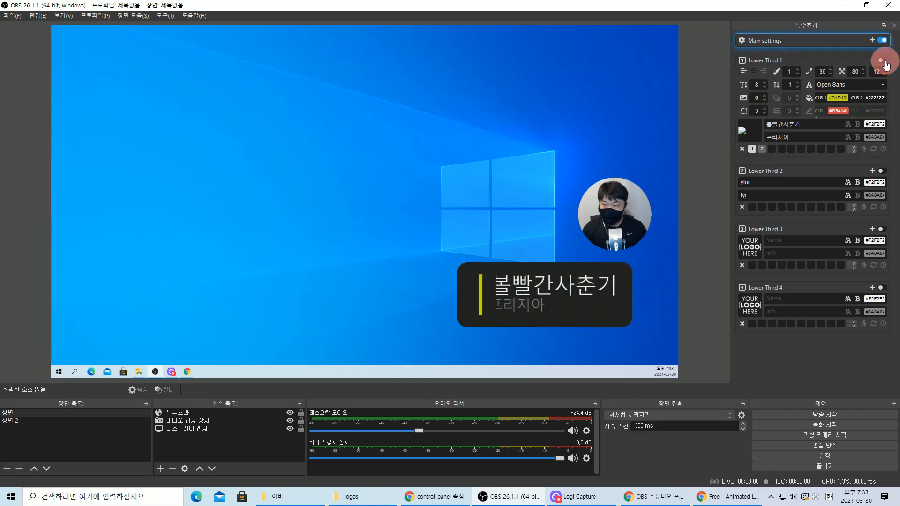
{"action": "left_click", "coordinate": [762, 148]}
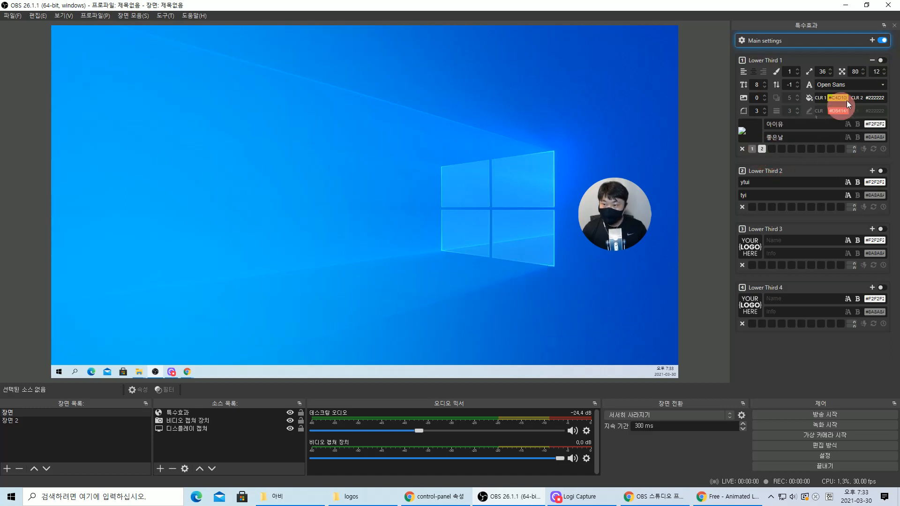
{"action": "left_click", "coordinate": [883, 61]}
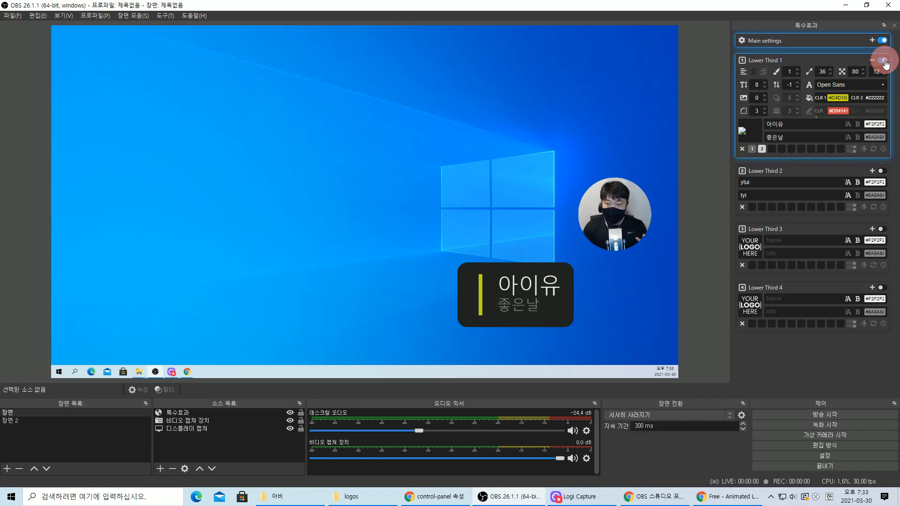
{"action": "left_click", "coordinate": [886, 63]}
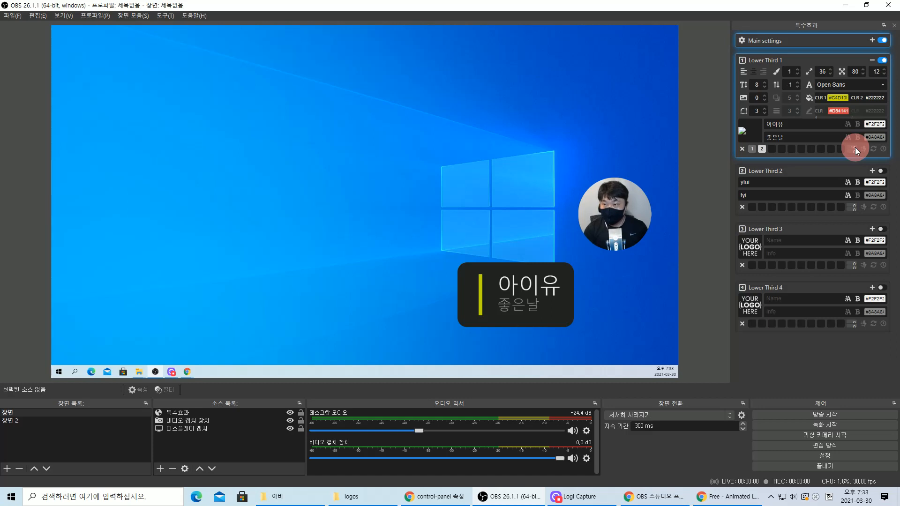
- Hide the 아이유 lower third and turn off lower thirds in Main settings
{"action": "left_click", "coordinate": [882, 60]}
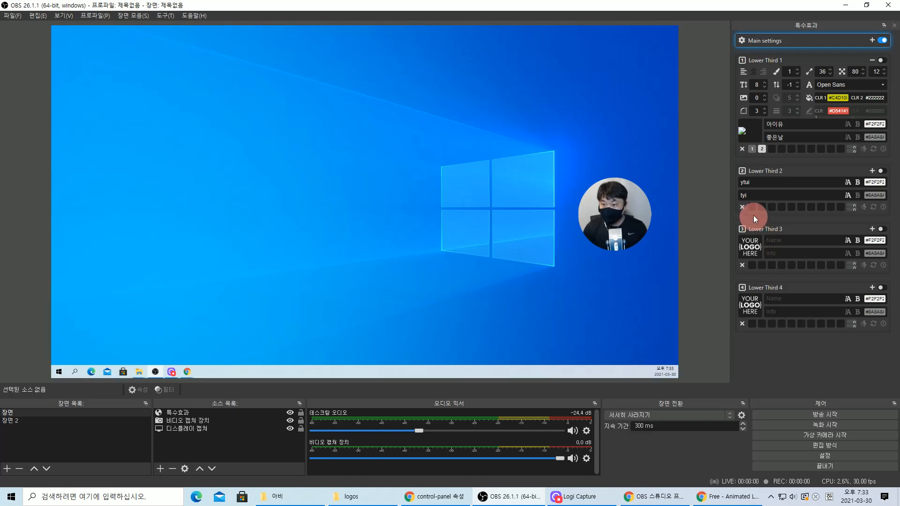
{"action": "left_click", "coordinate": [813, 210]}
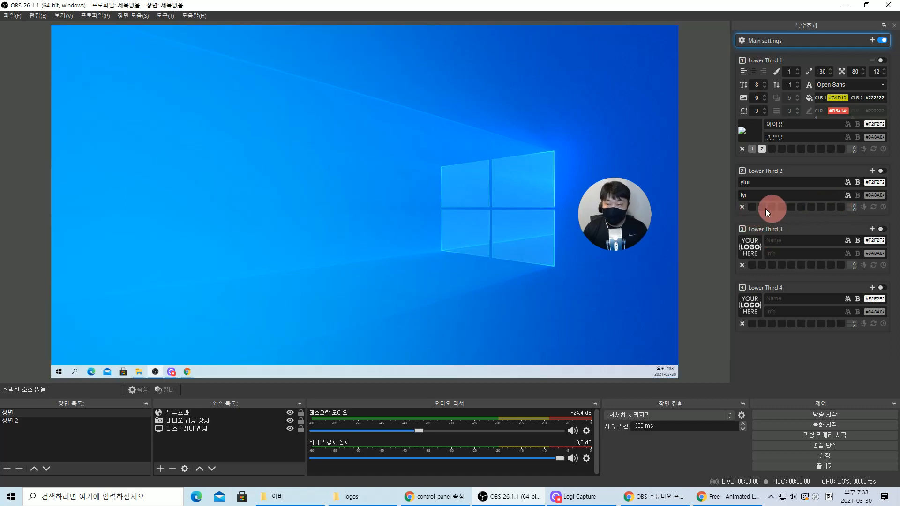
{"action": "left_click", "coordinate": [880, 41]}
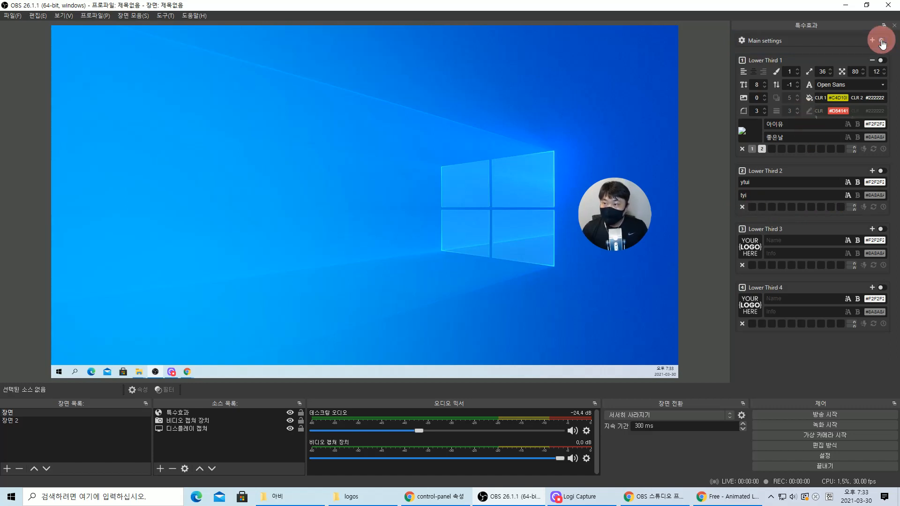